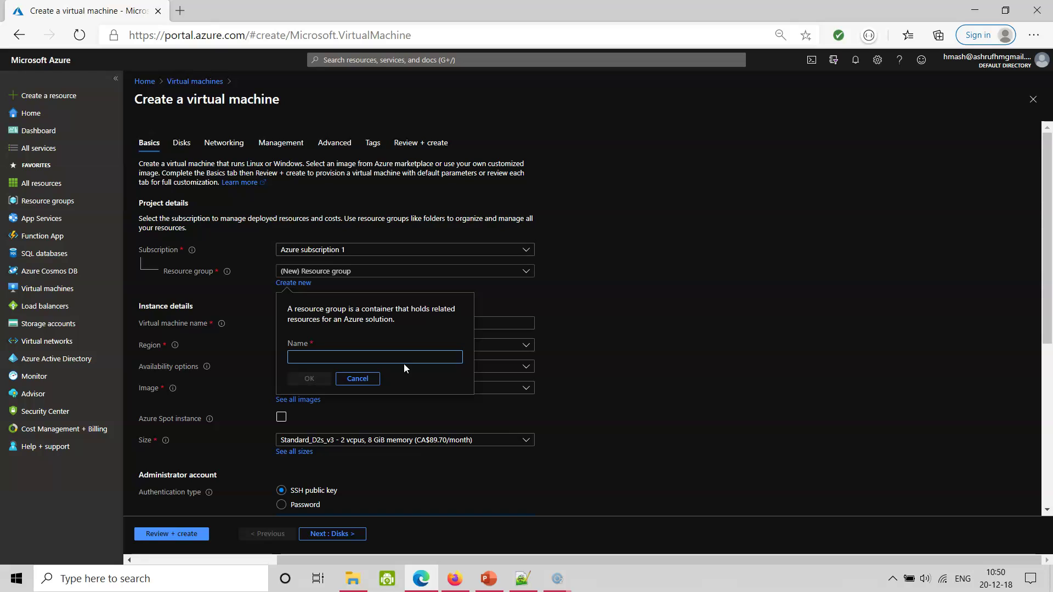
- Create a new resource group named ad_rg for the VM
left_click(298, 357)
type("ad")
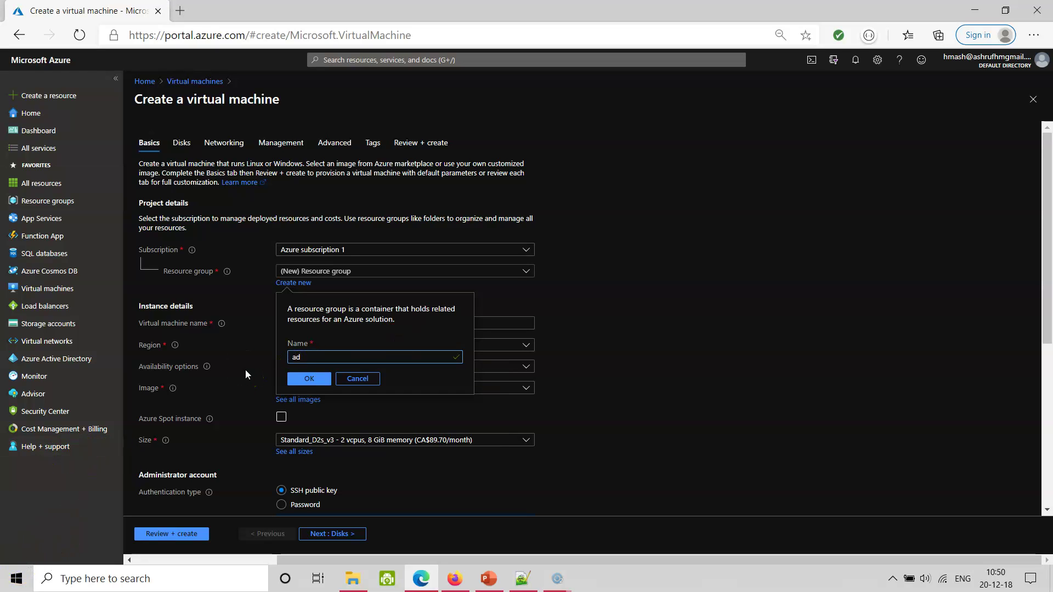
type("_rg")
left_click(296, 383)
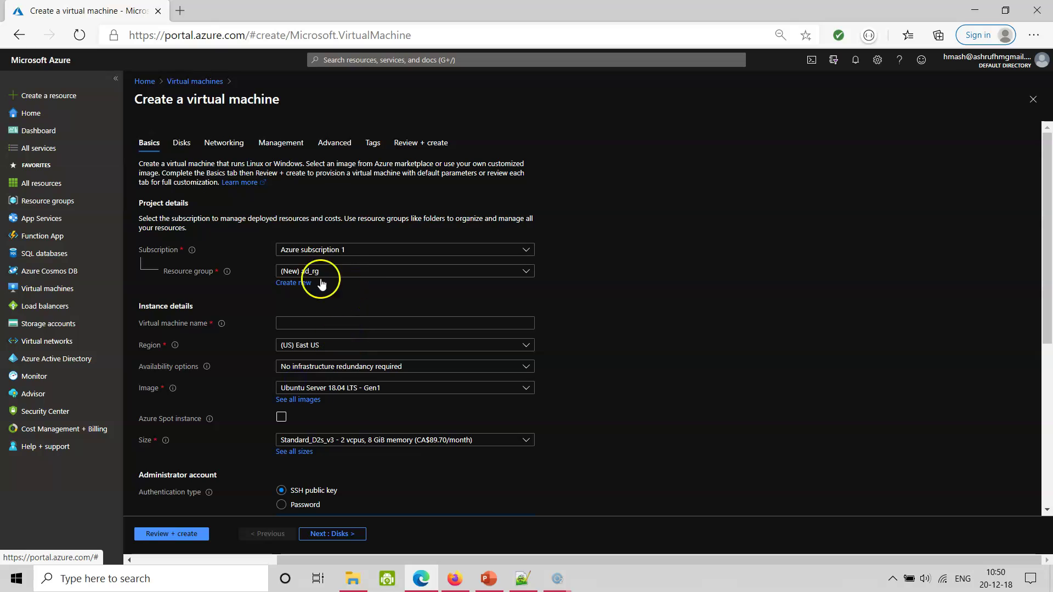
- Enter vm1 as the virtual machine name
left_click(318, 324)
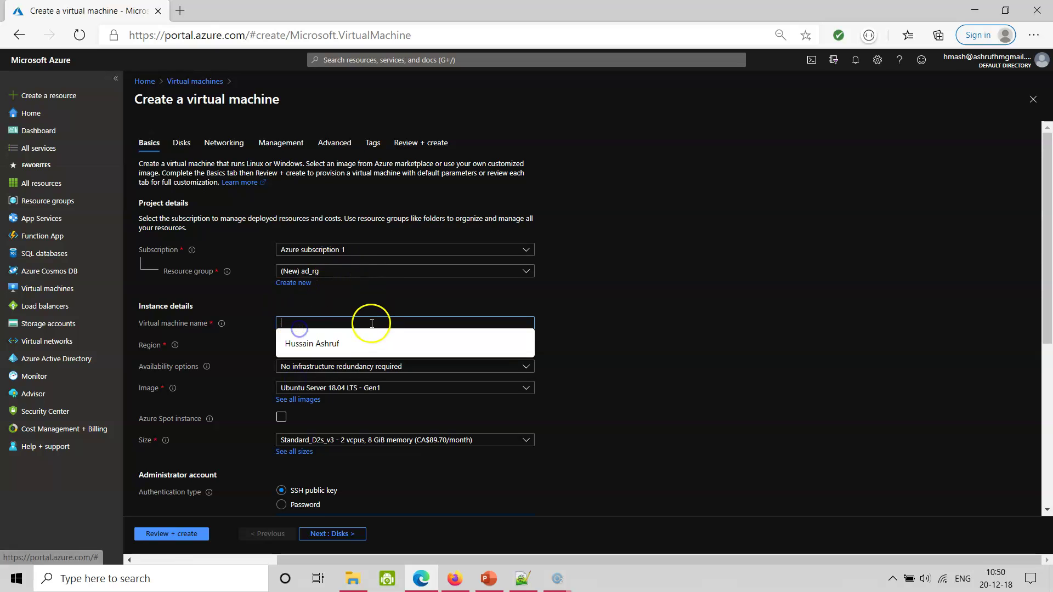
left_click(654, 299)
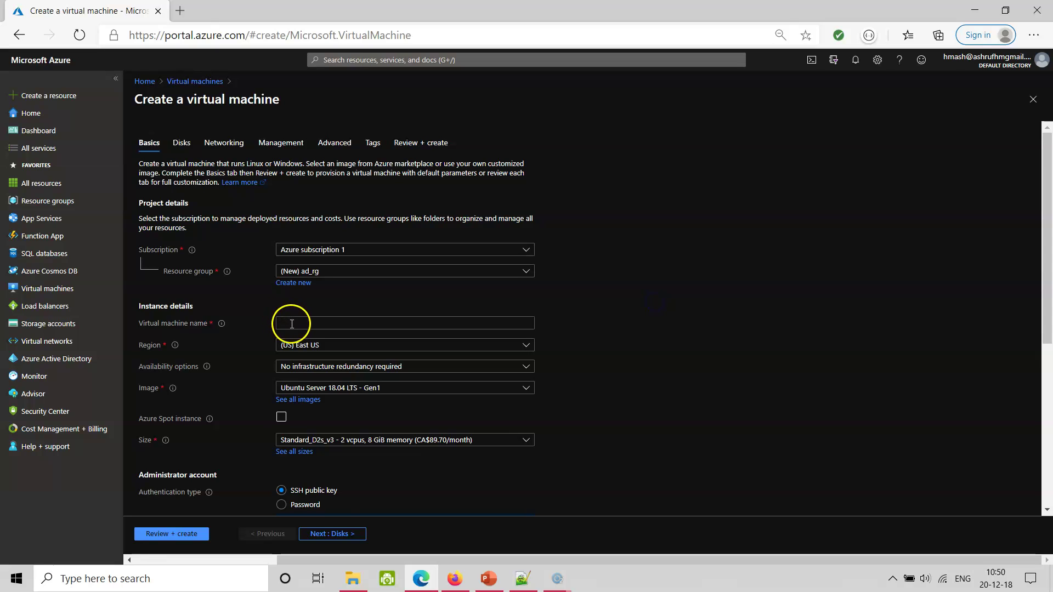
left_click(292, 323)
type("vm1")
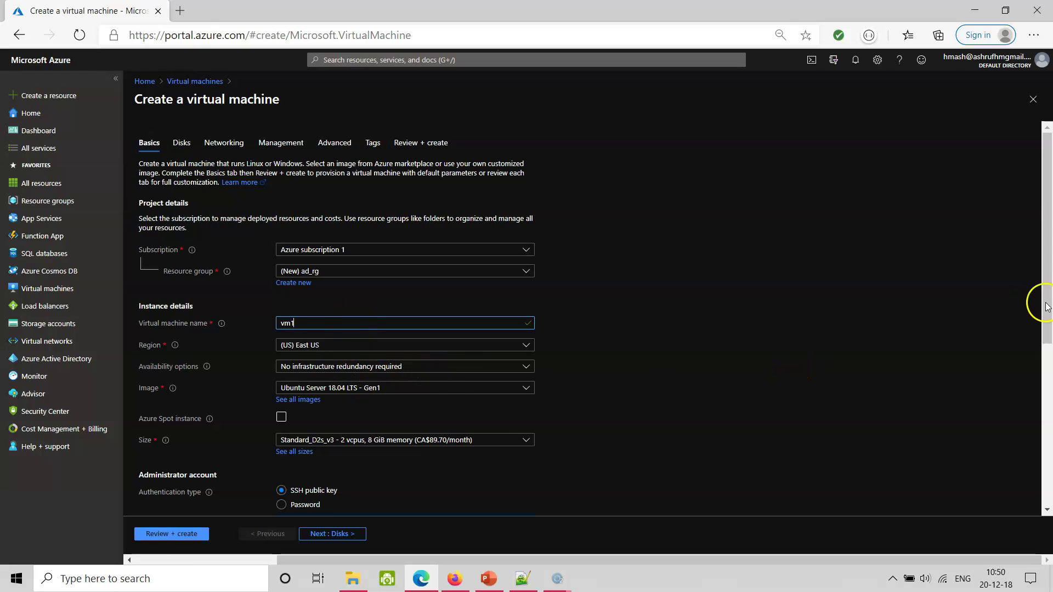
scroll(1045, 299, "down", 2)
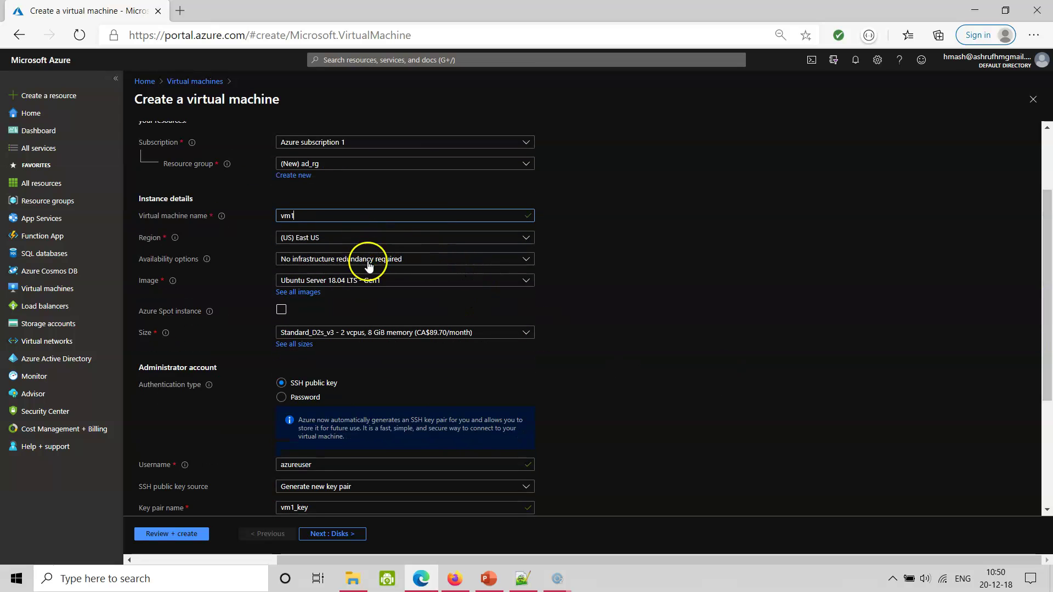
- Choose the Windows Server 2019 Datacenter image and set the administrator username to azureuser
left_click(371, 285)
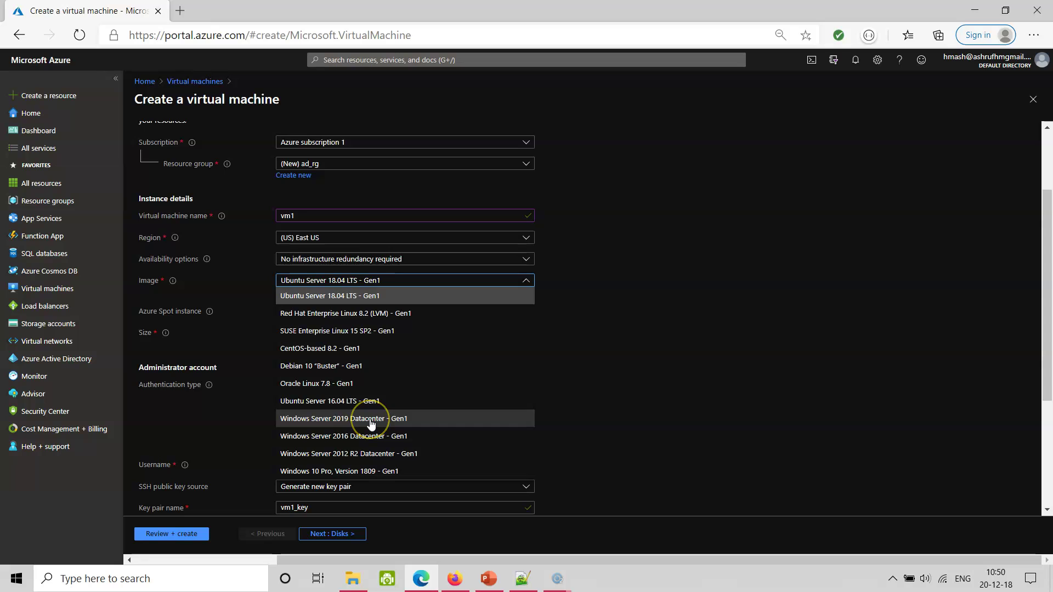
left_click(336, 422)
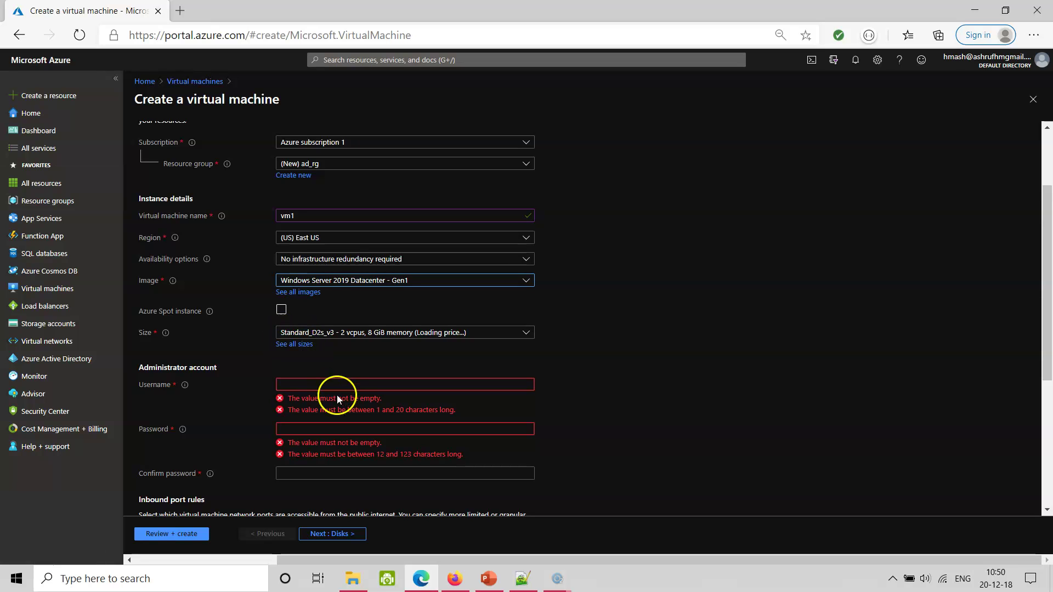
left_click(312, 378)
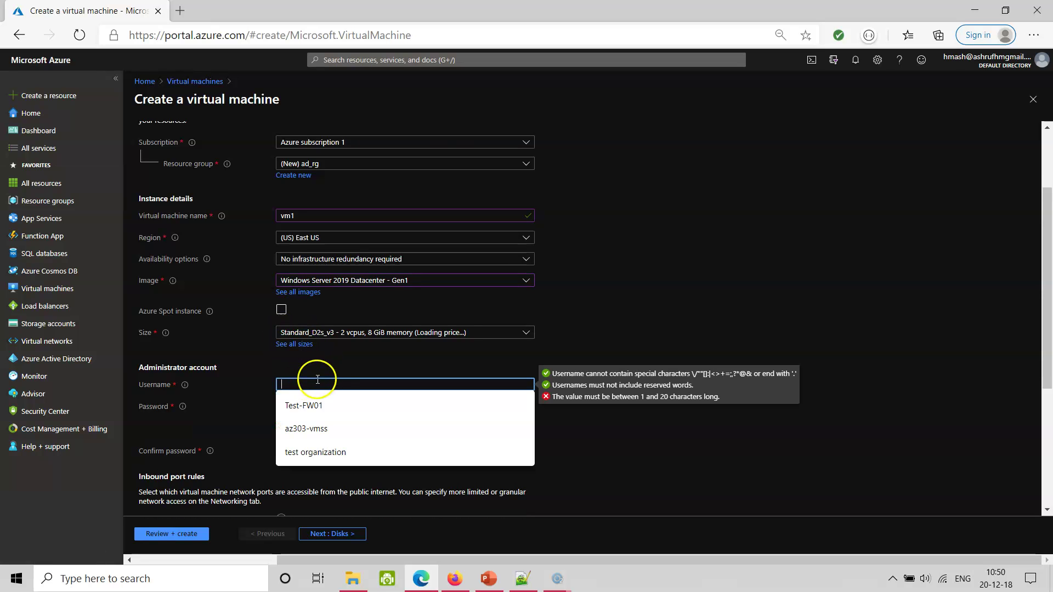
left_click(338, 366)
left_click(312, 380)
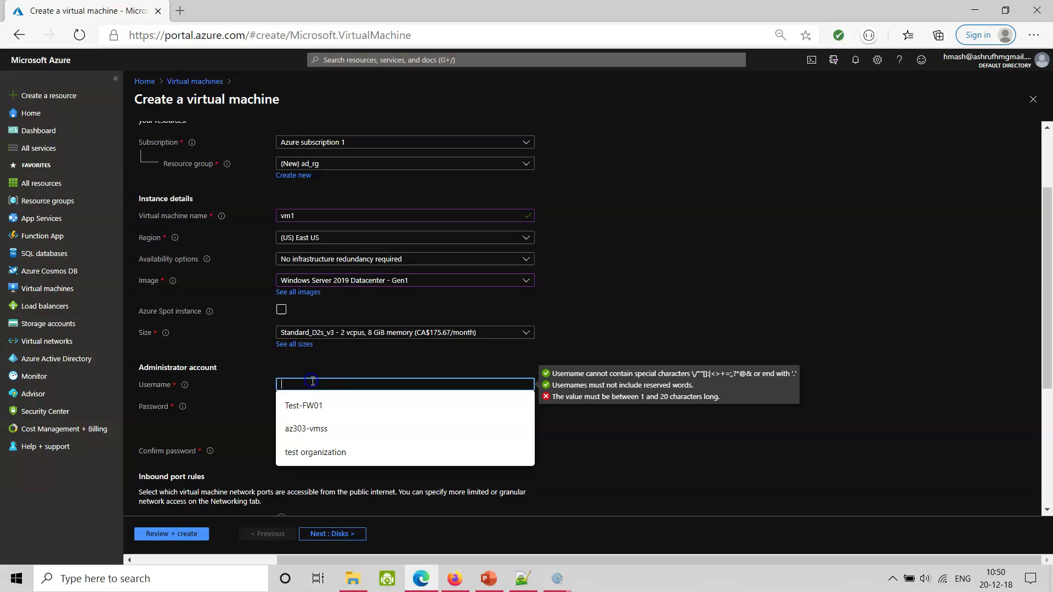
left_click(338, 366)
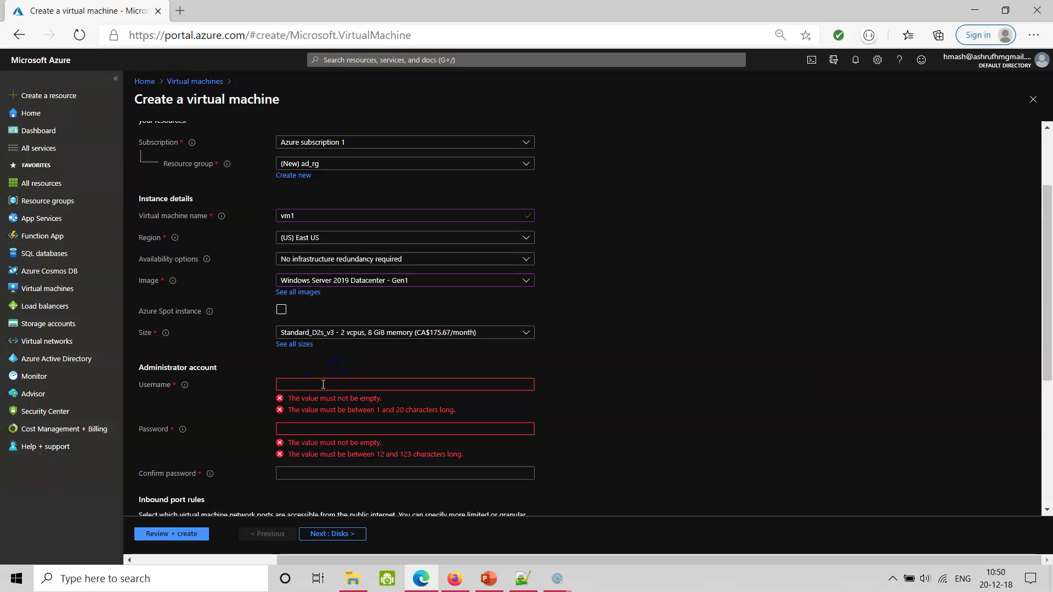
left_click(324, 384)
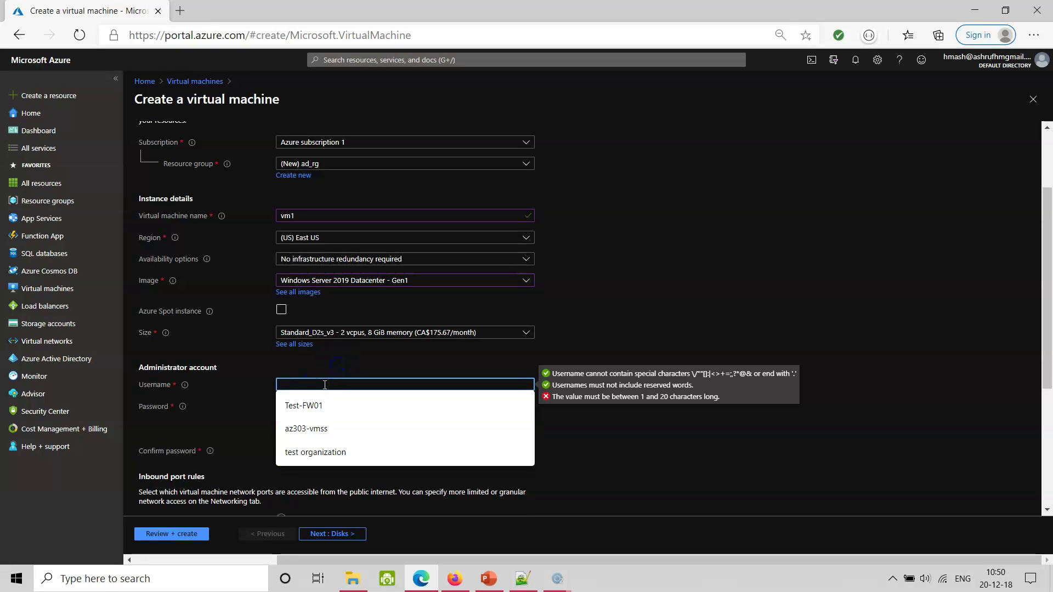
type("a")
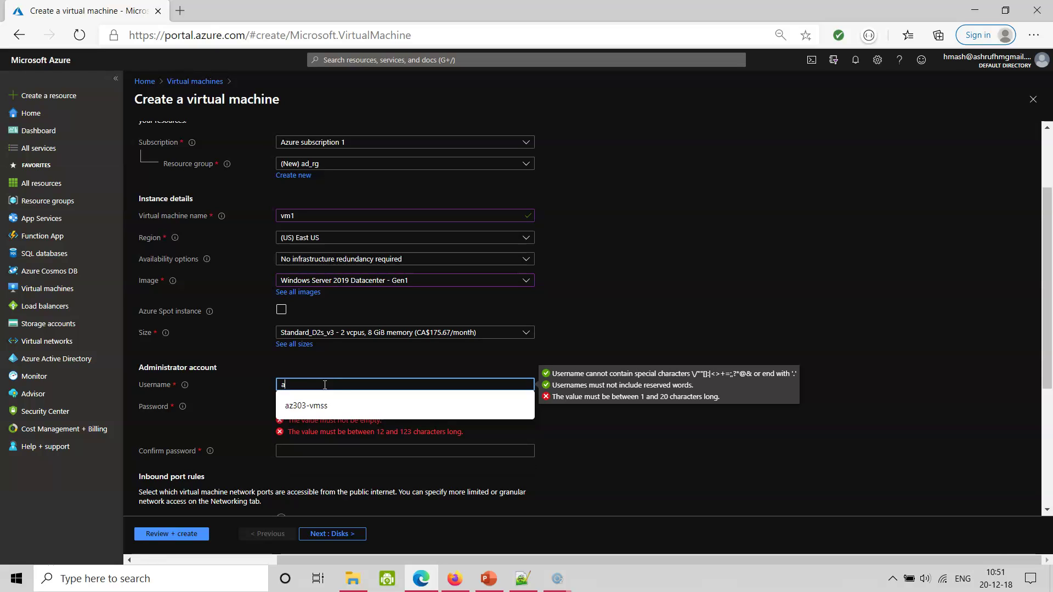
type("zureuser")
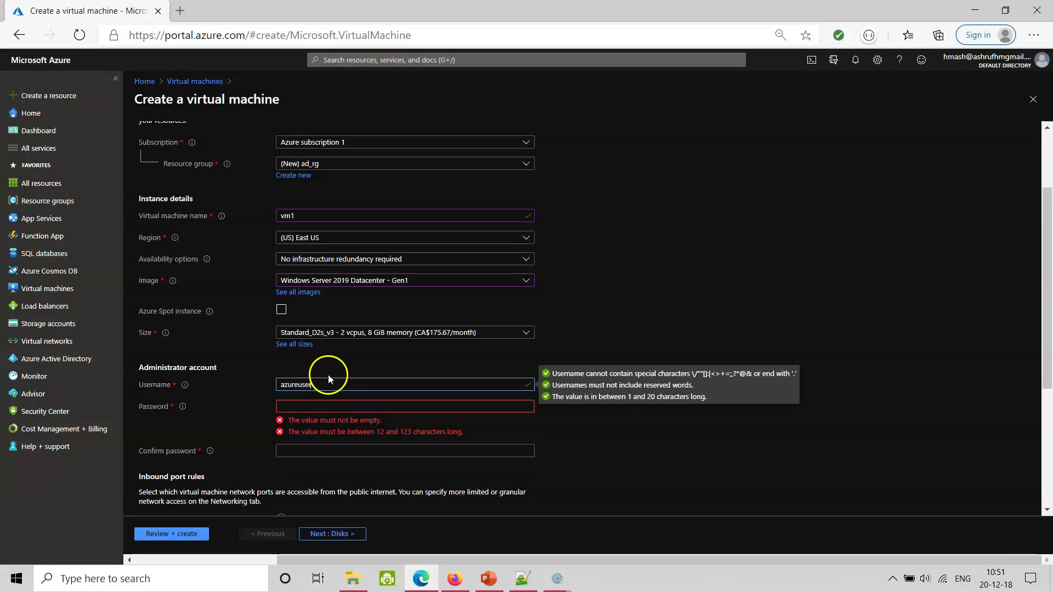
- Enter and confirm the administrator password
left_click(361, 405)
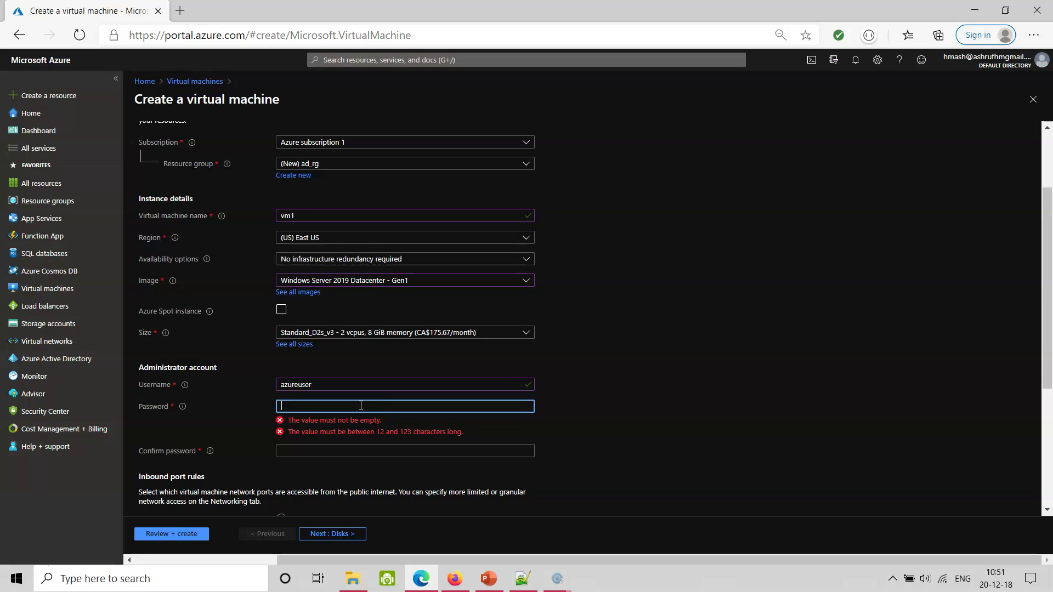
type("A")
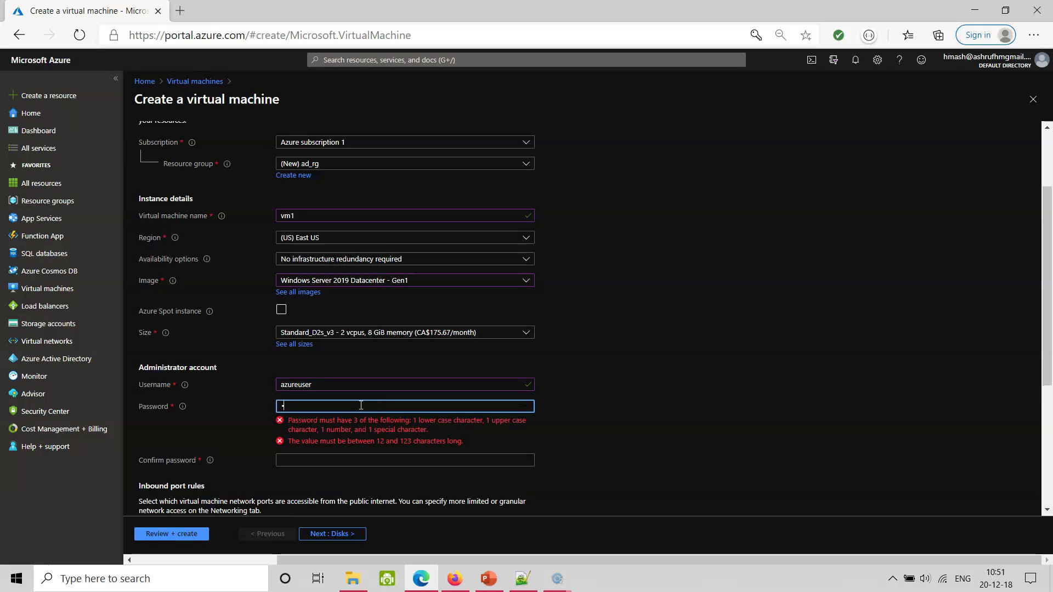
type("•••••••")
left_click(322, 429)
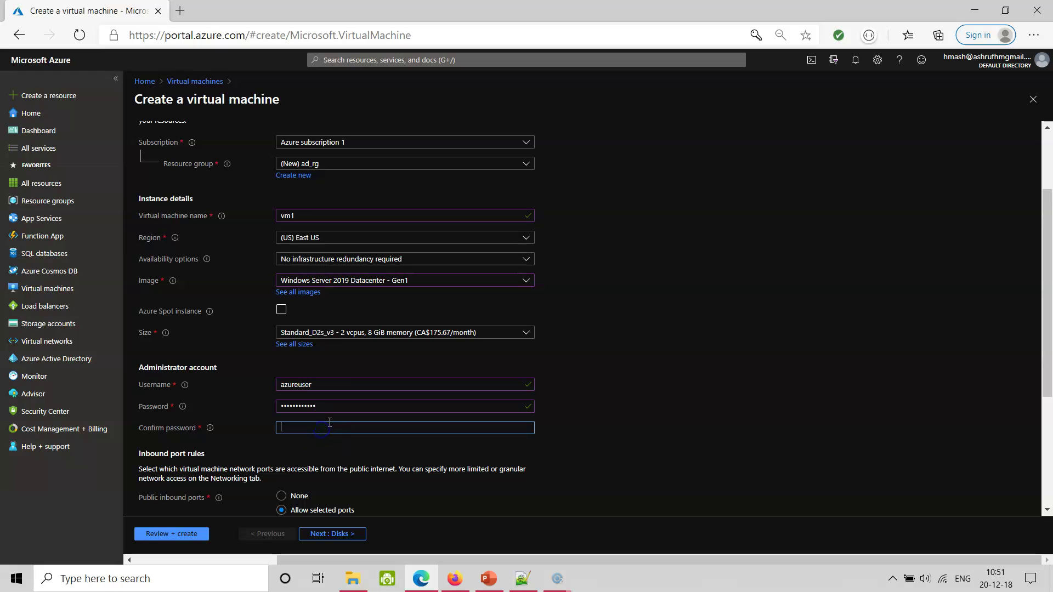
type("A•••••••")
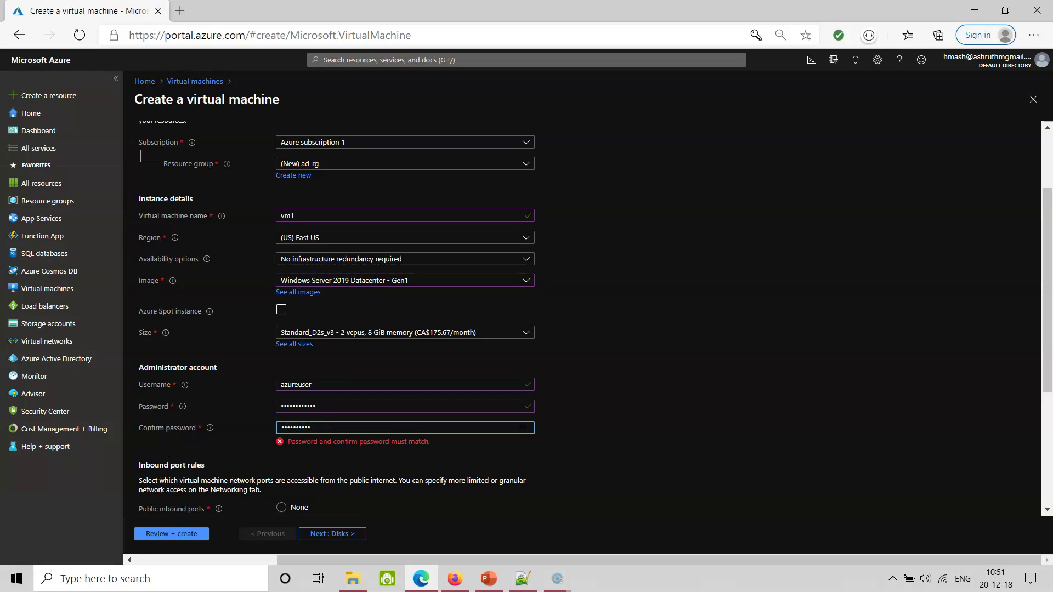
left_click(741, 397)
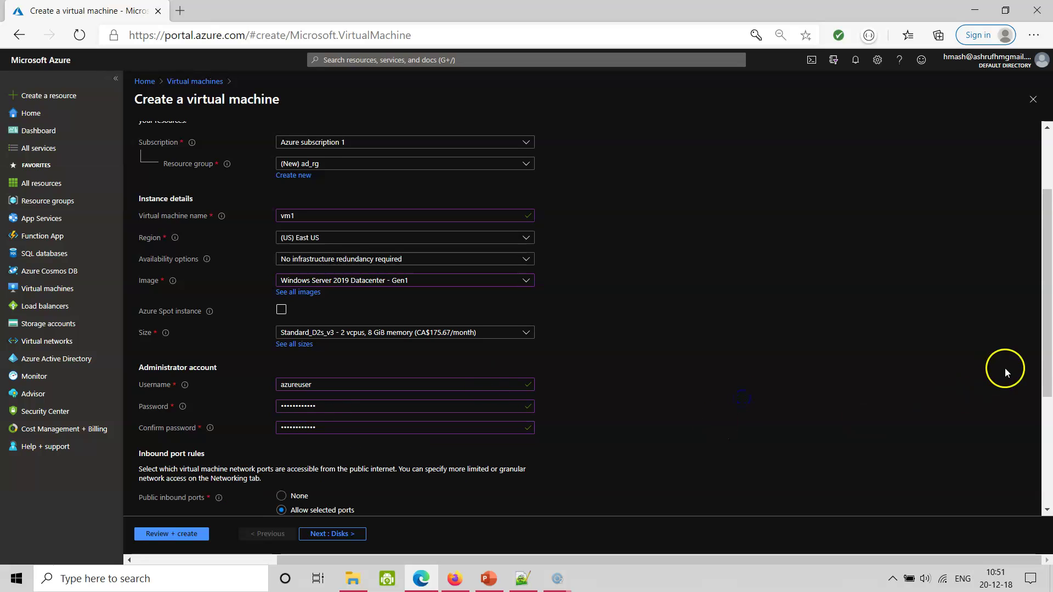
- Keep RDP (3389) as the allowed inbound port and continue to the Disks tab
scroll(1044, 362, "down", 1)
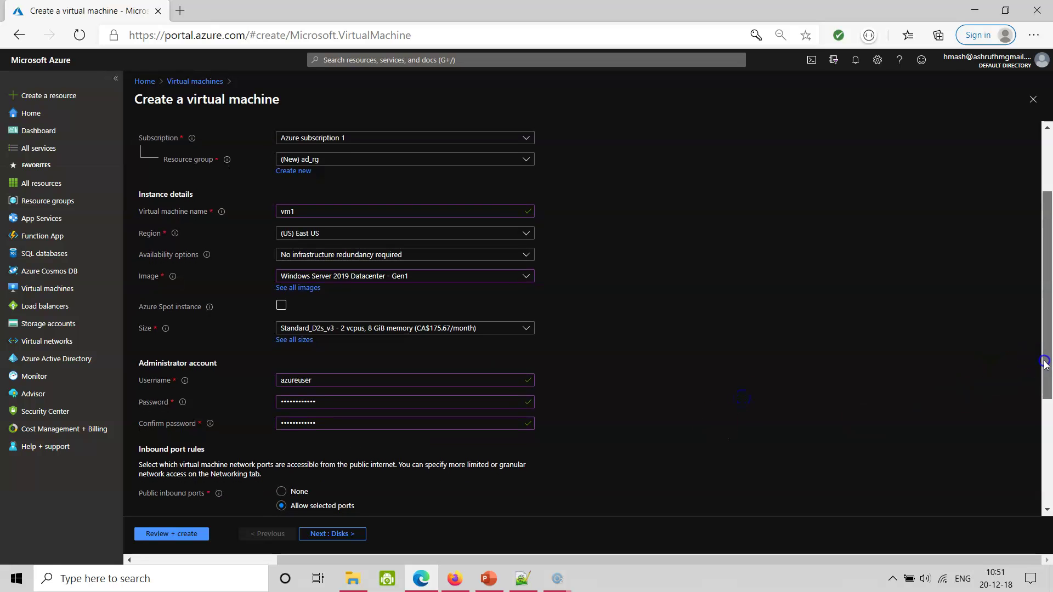
left_click_drag(1044, 362, 1044, 463)
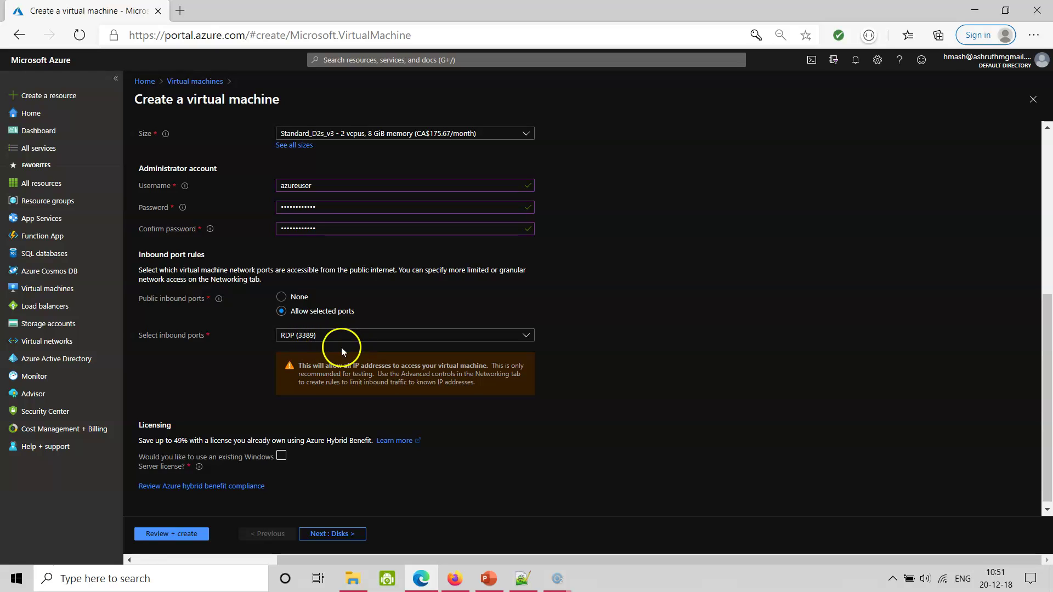
left_click(353, 332)
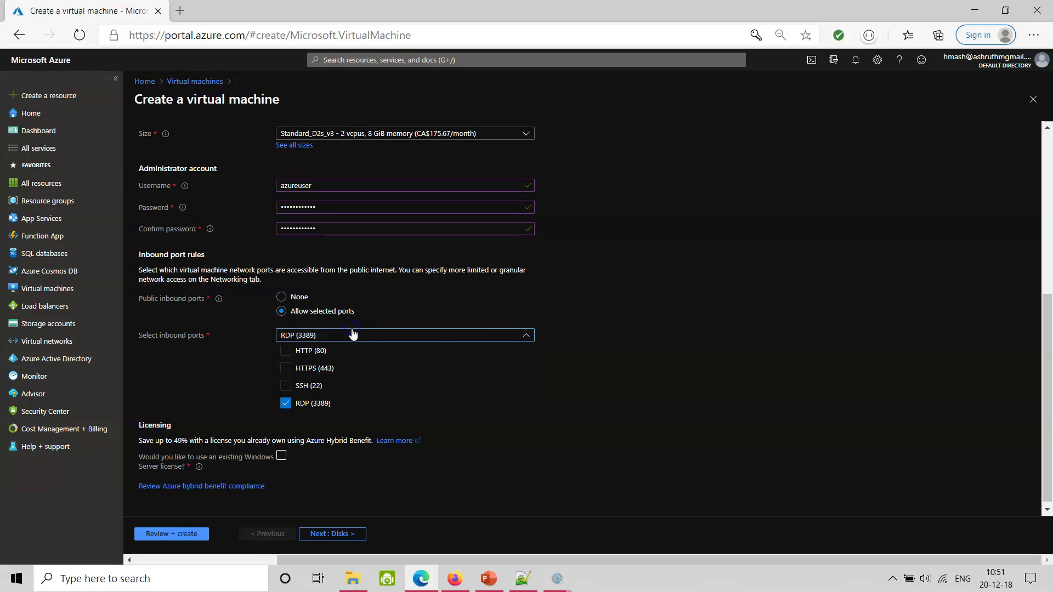
left_click(692, 333)
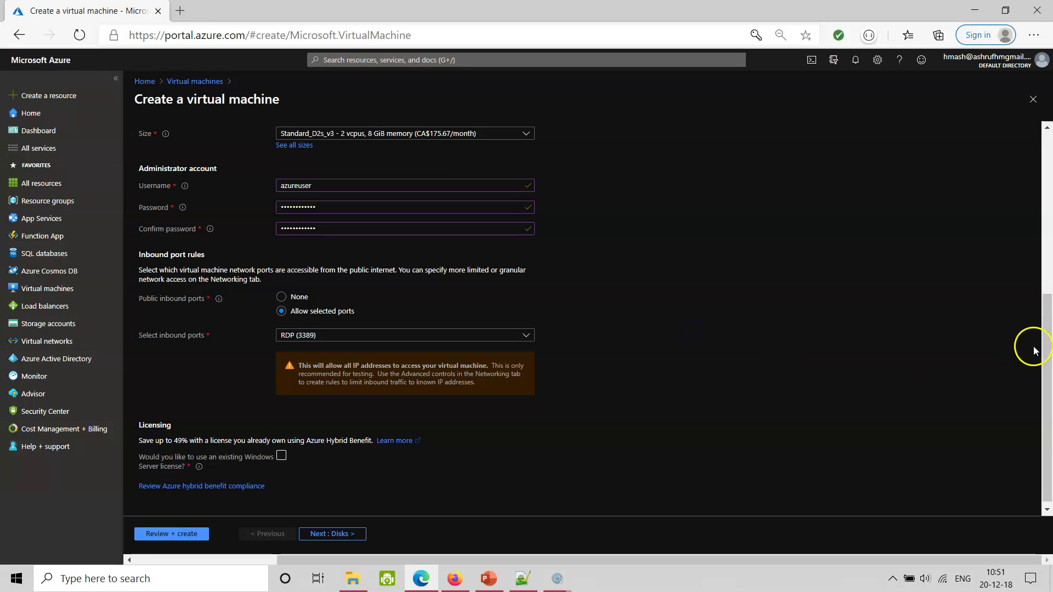
scroll(1039, 355, "down", 1)
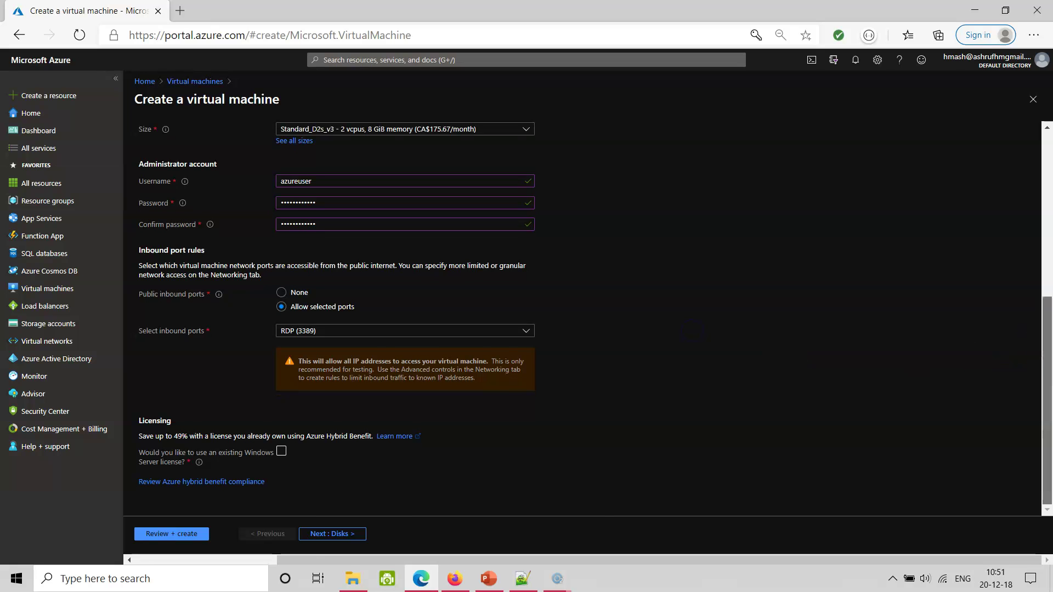
left_click(322, 535)
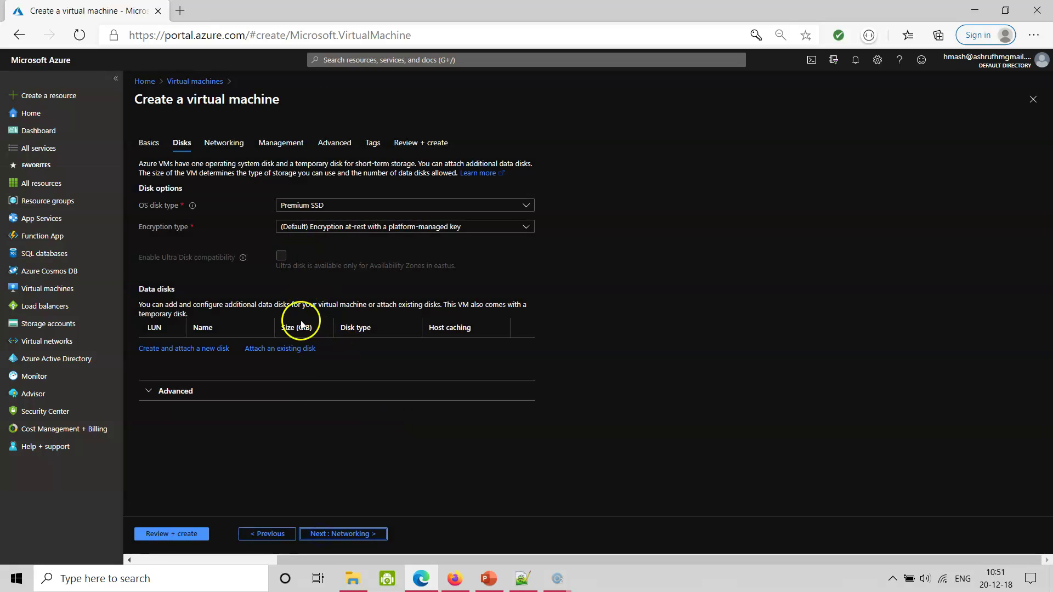
- Set the OS disk type to Standard HDD, keep default networking, and continue to Management
left_click(357, 205)
left_click(301, 221)
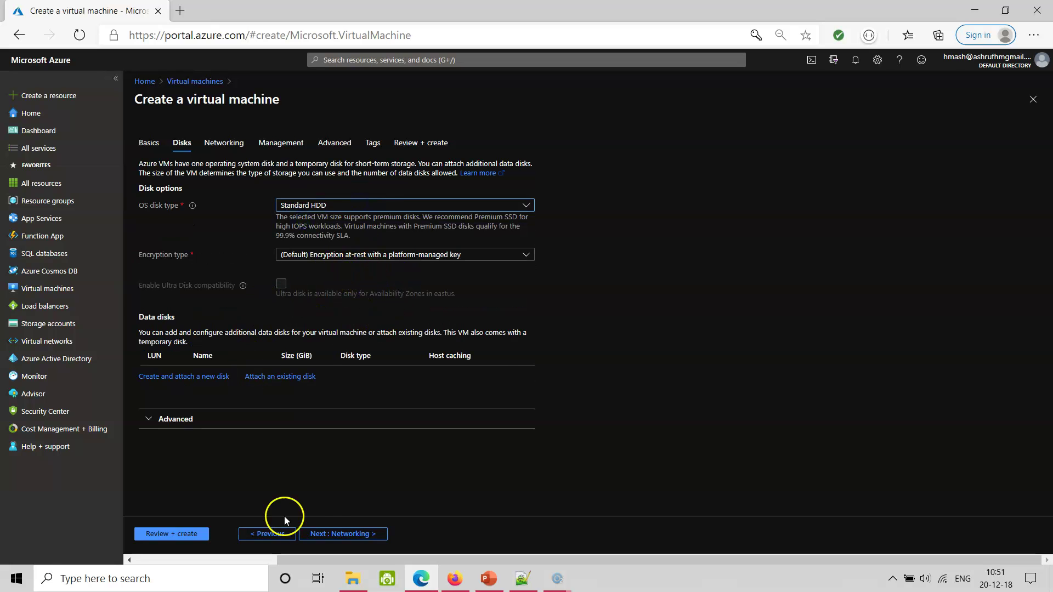
left_click(336, 533)
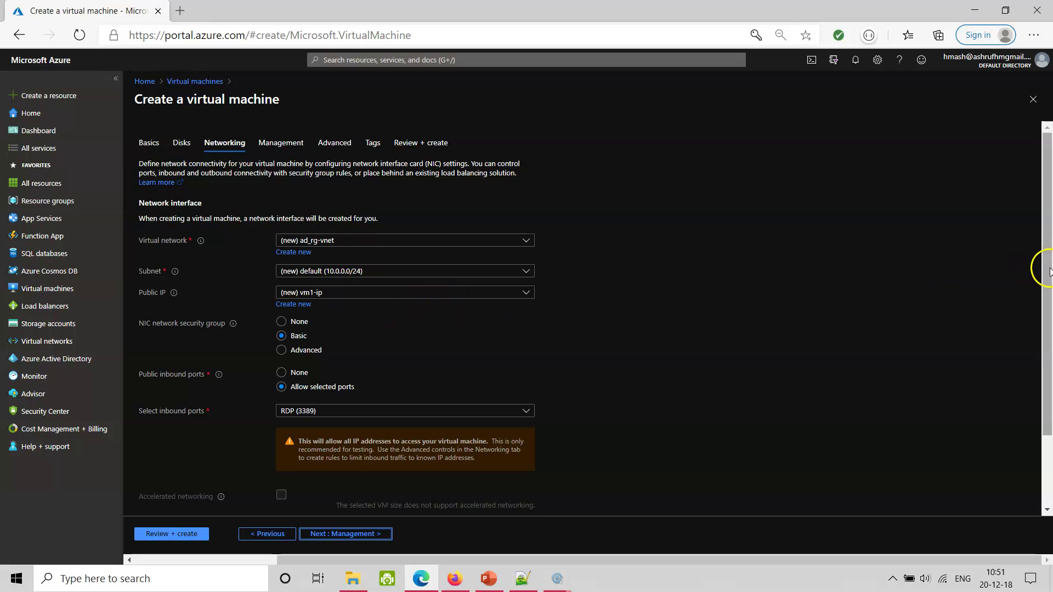
scroll(1041, 268, "down", 2)
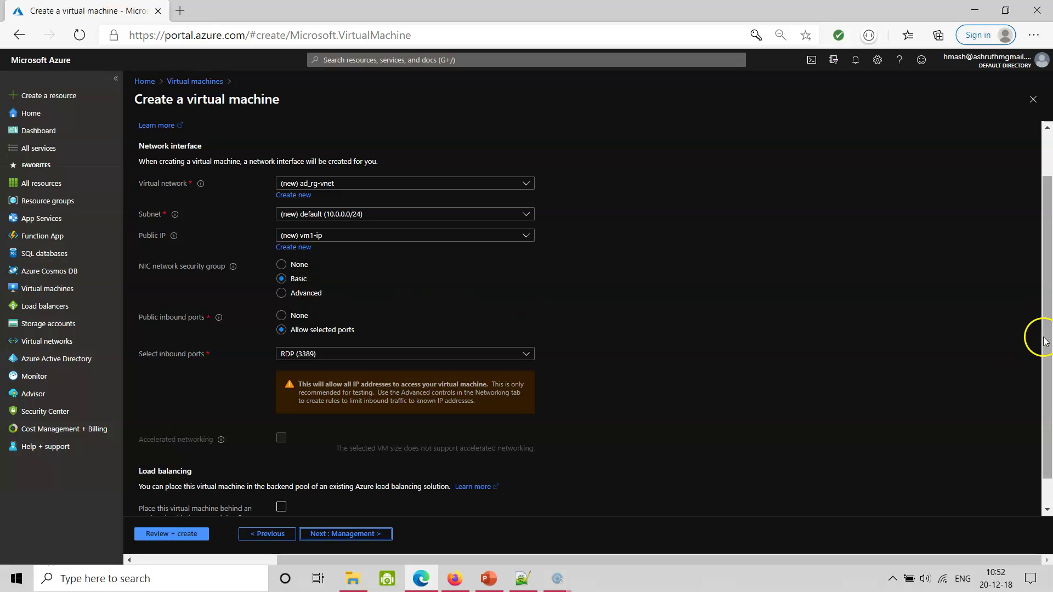
scroll(1044, 341, "down", 1)
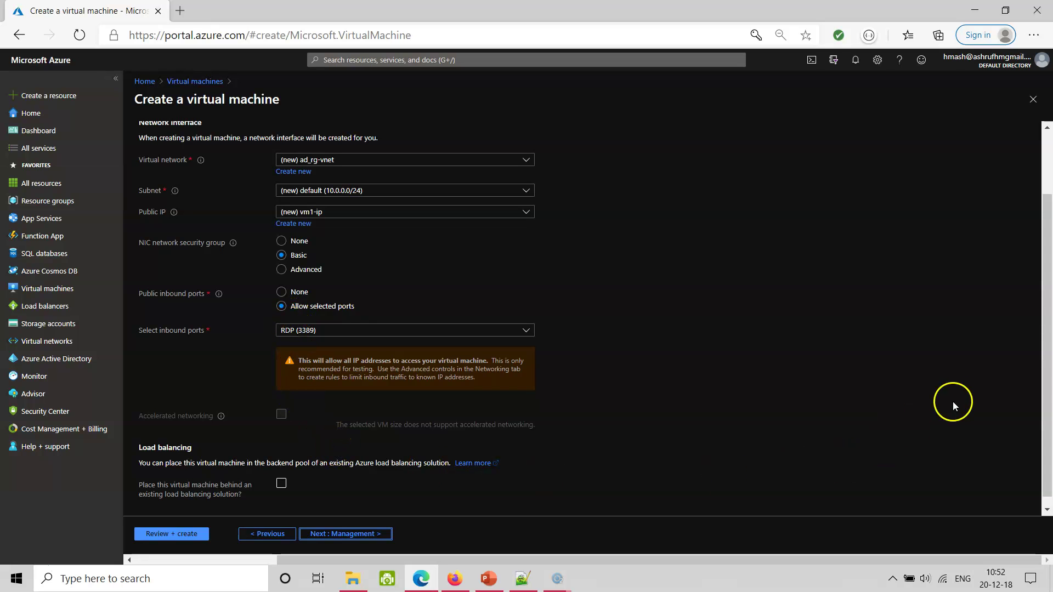
scroll(1044, 400, "down", 1)
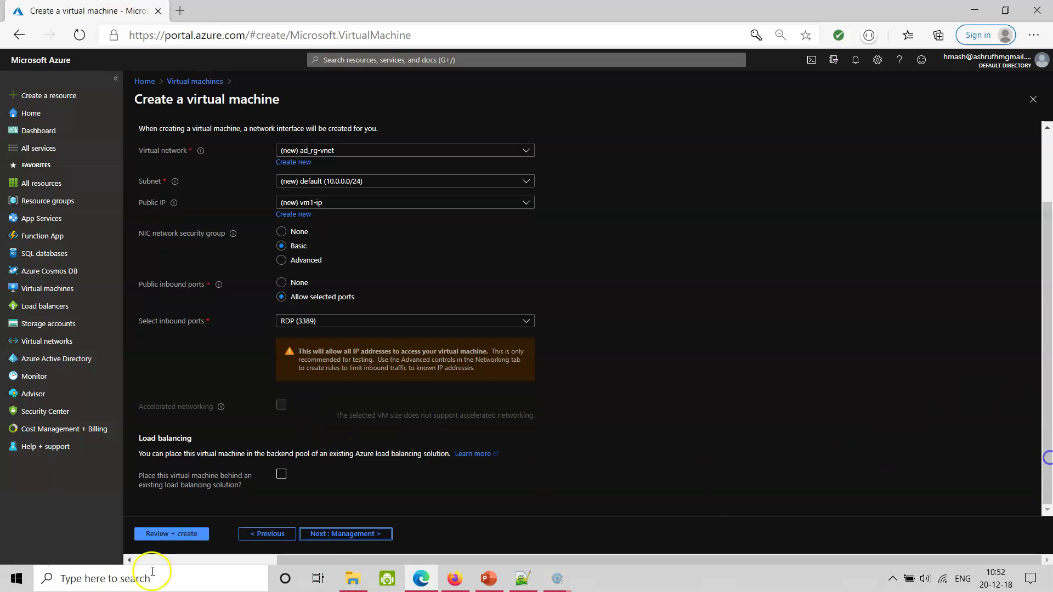
left_click(328, 534)
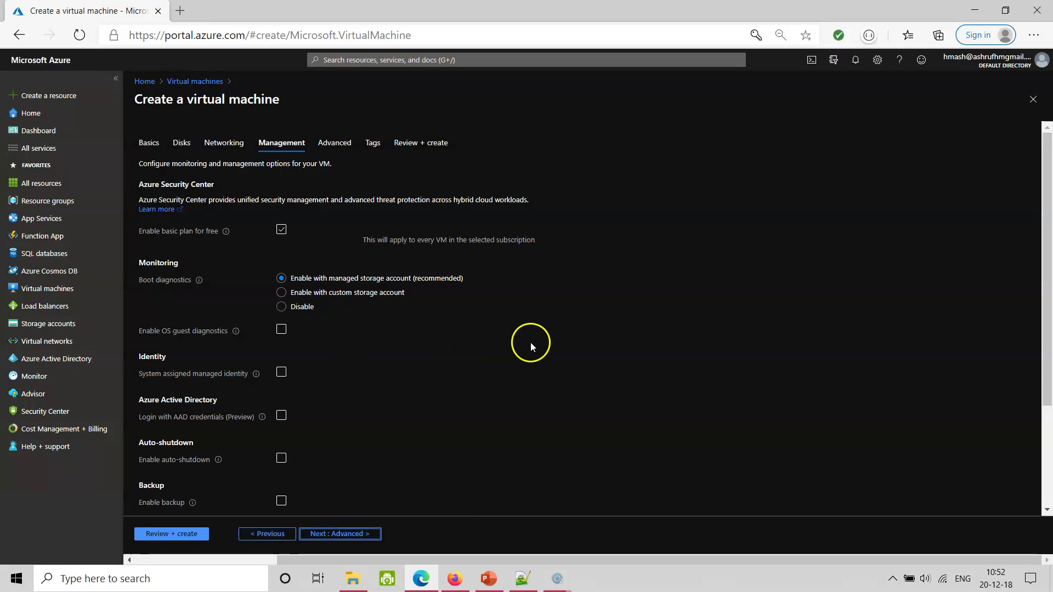
- Set Boot diagnostics to Disable and review the remaining management options
left_click(282, 307)
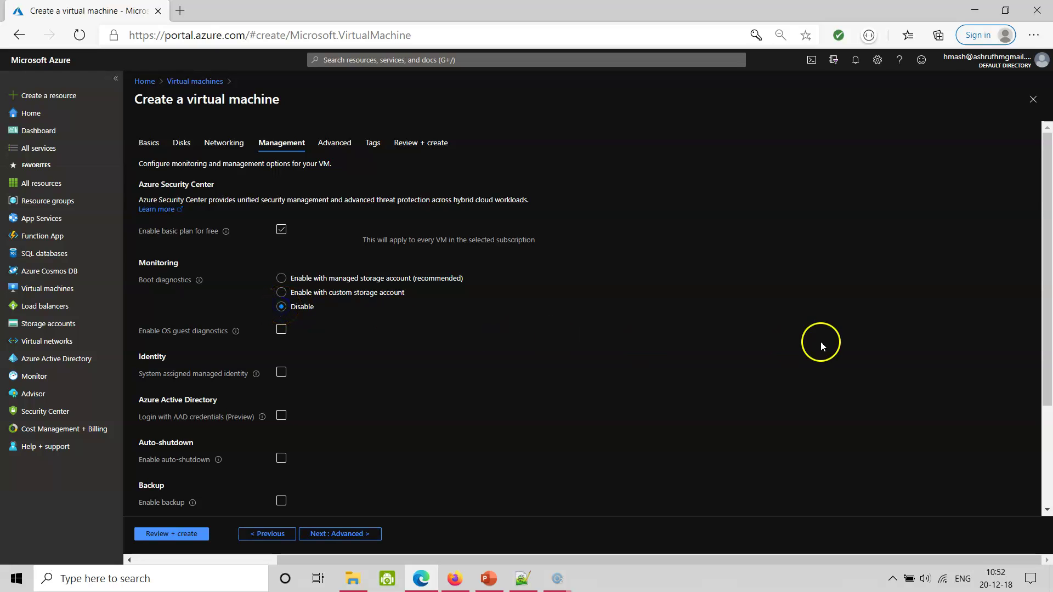
left_click_drag(1045, 335, 1045, 390)
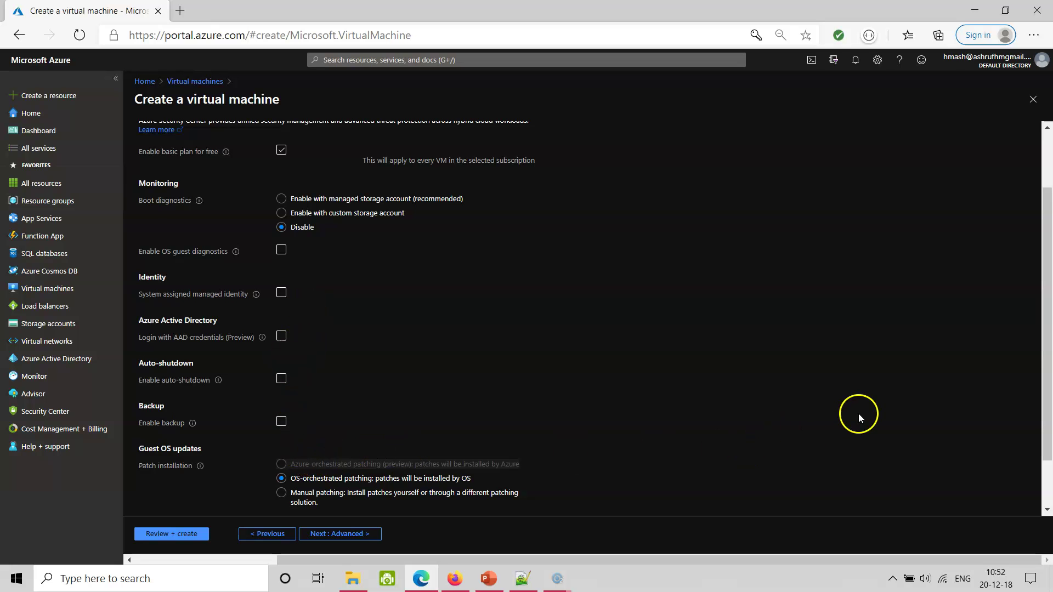
left_click_drag(1045, 397, 1045, 440)
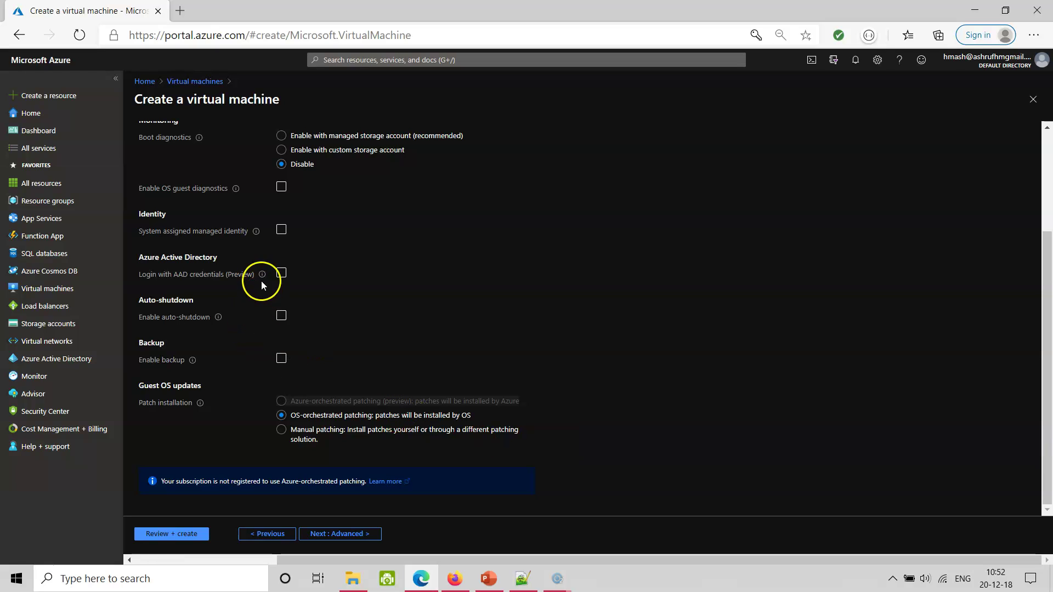
mouse_move(262, 276)
- Pass through the Advanced and Tags tabs to Review + create, where validation passes
left_click(346, 533)
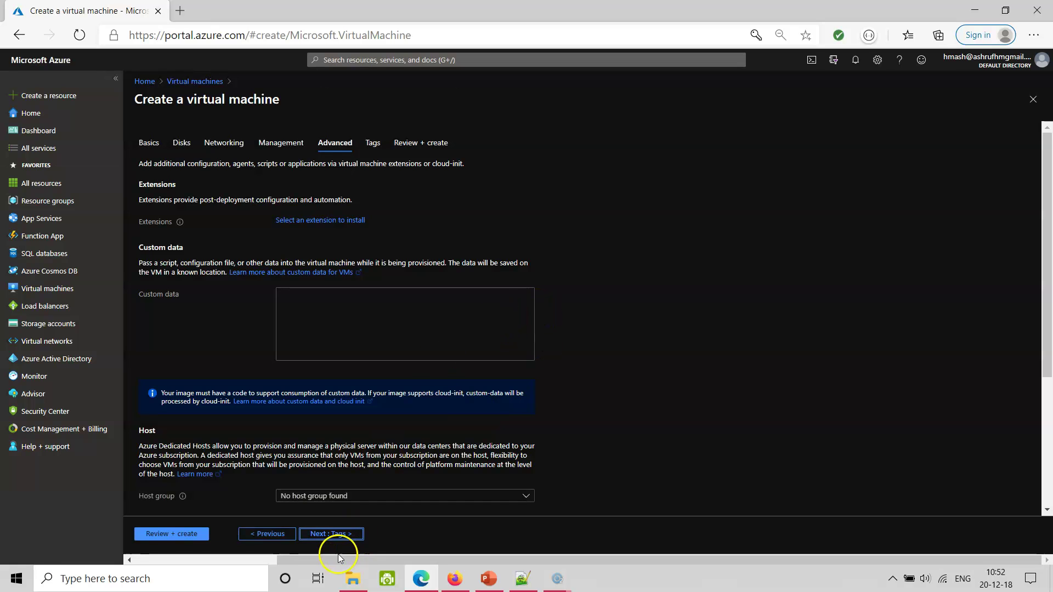
left_click(330, 534)
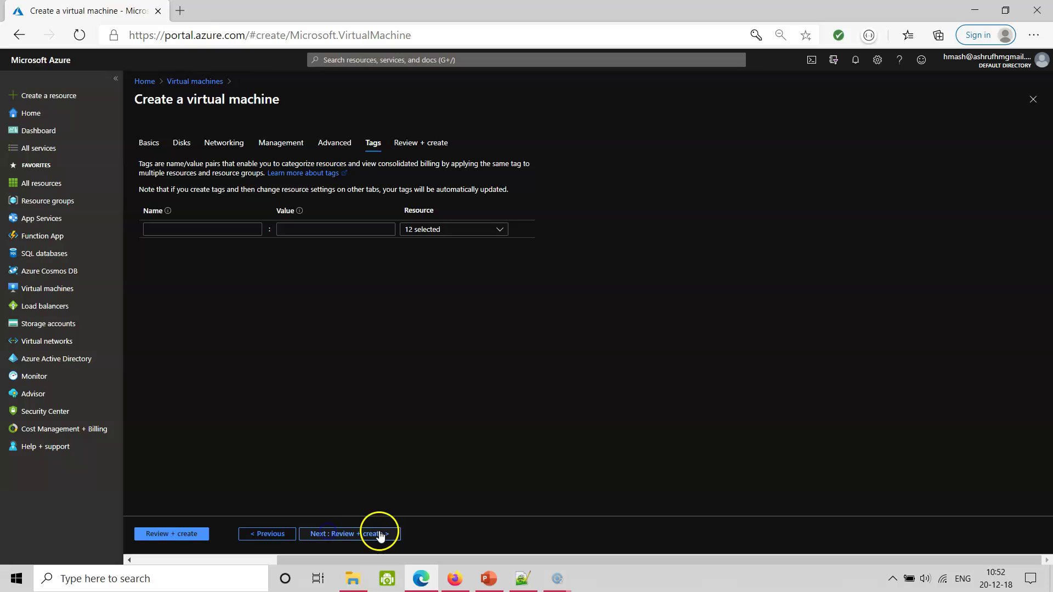
left_click(329, 534)
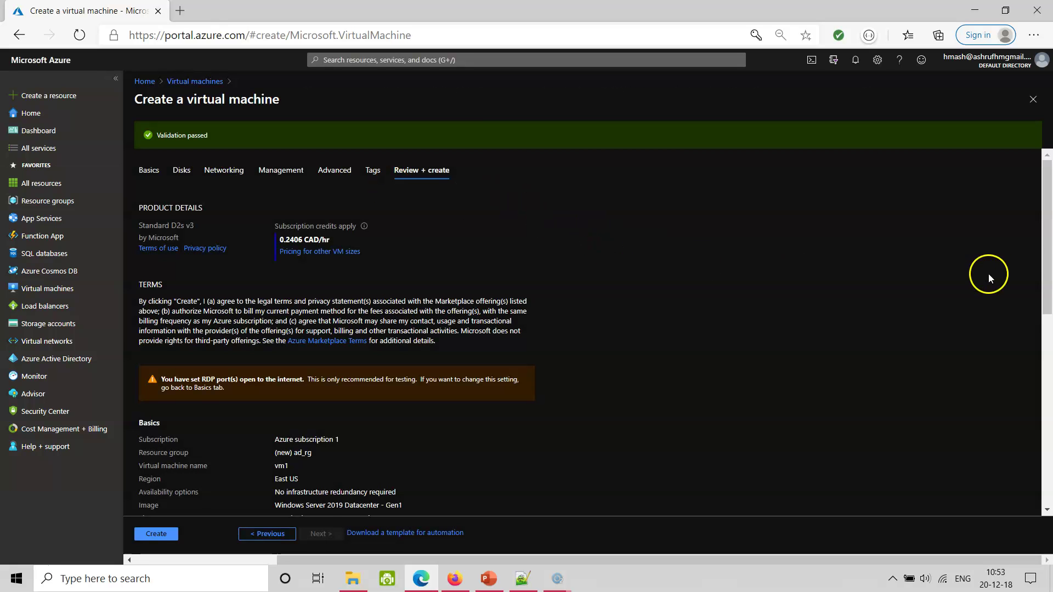
- Create vm1 from the review summary and open its overview once deployment completes
left_click_drag(1045, 268, 1044, 456)
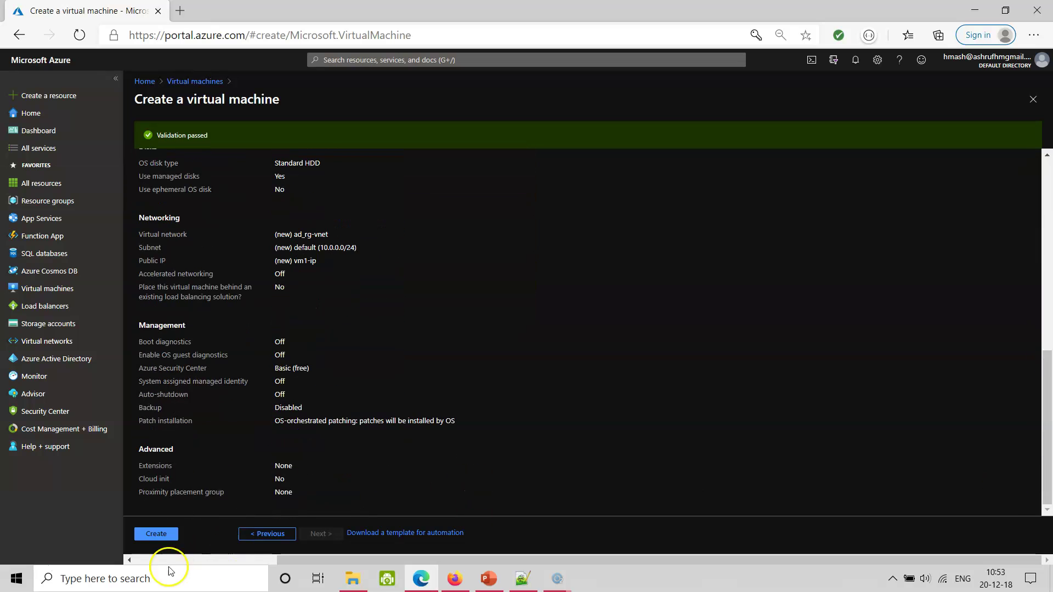
left_click(165, 533)
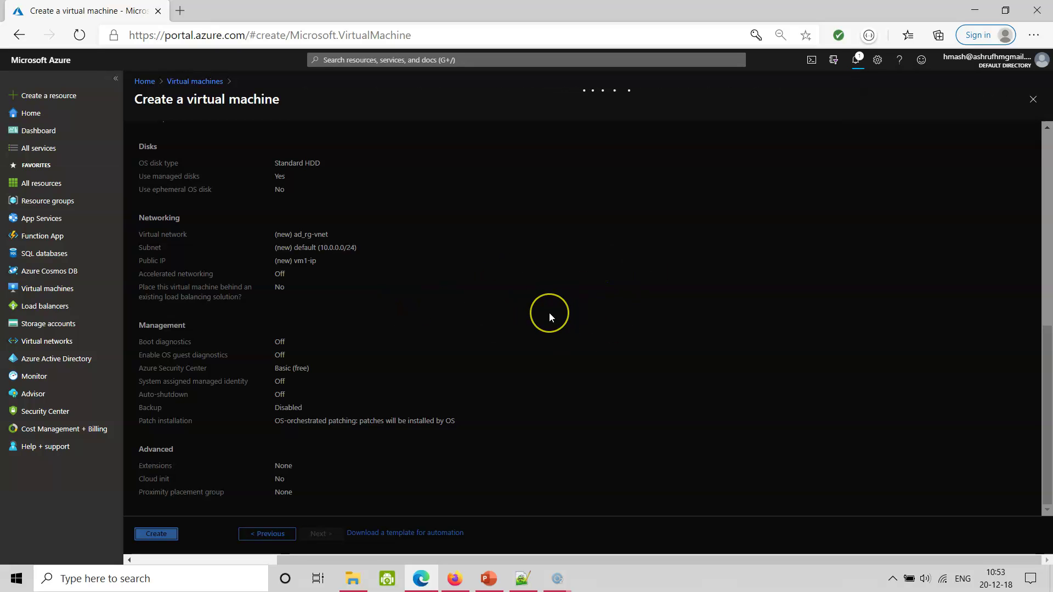
left_click(535, 317)
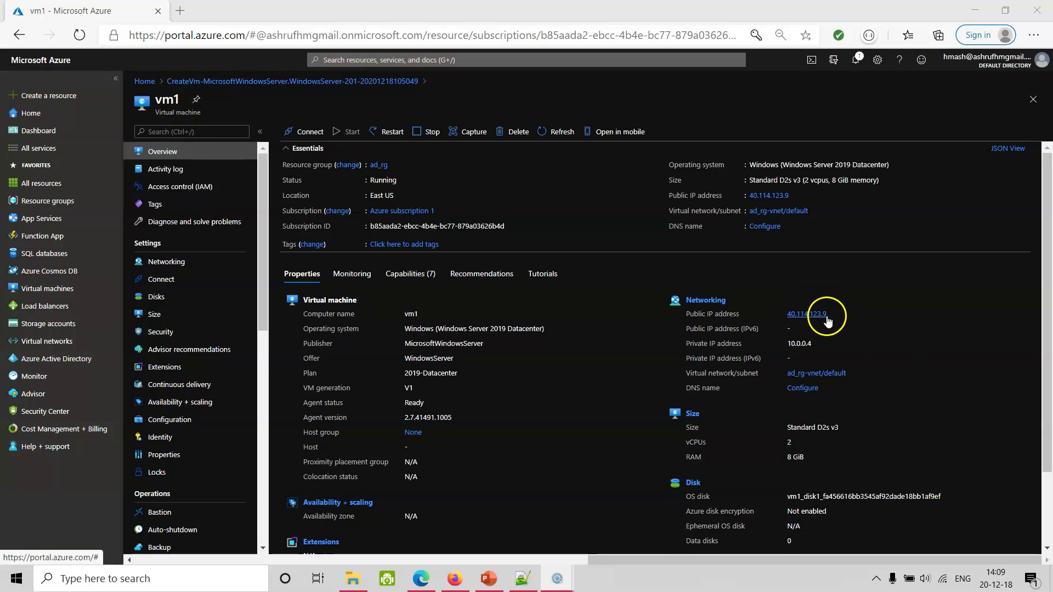
- Copy public IP 40.114.123.9 into Remote Desktop Connection's Computer box
left_click_drag(835, 314, 798, 314)
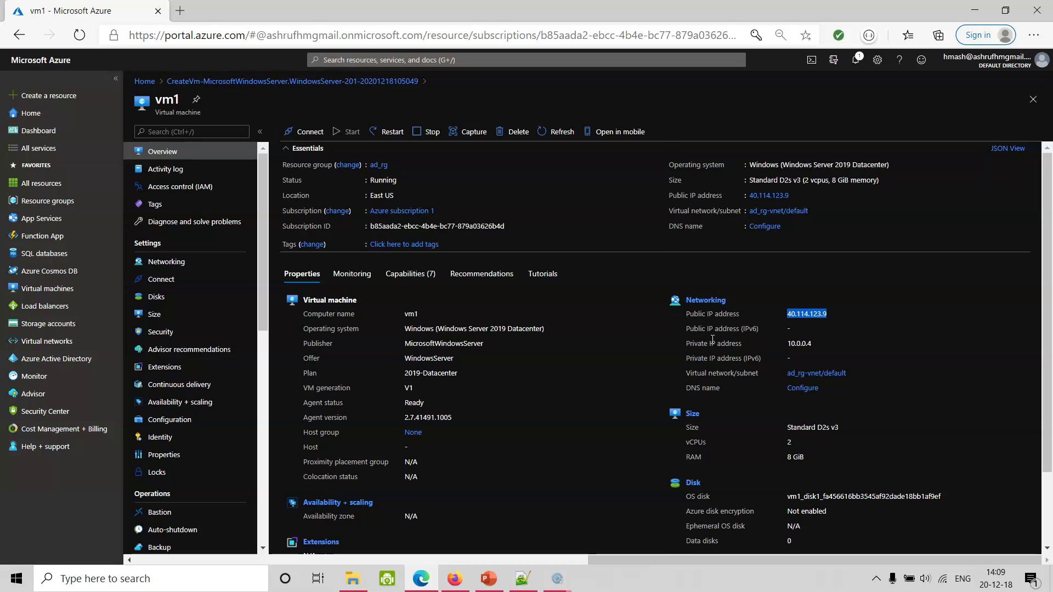
key("super")
type("remote")
key("Return")
type("40.114.123.9")
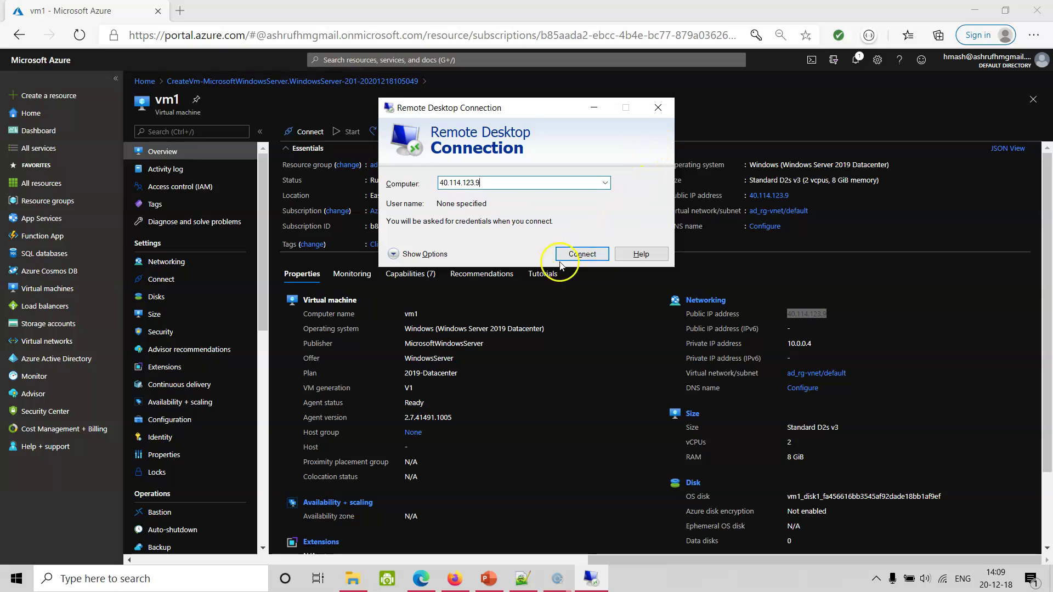
- Connect to 40.114.123.9 as azureuser with the admin password and accept the certificate warning
left_click(579, 259)
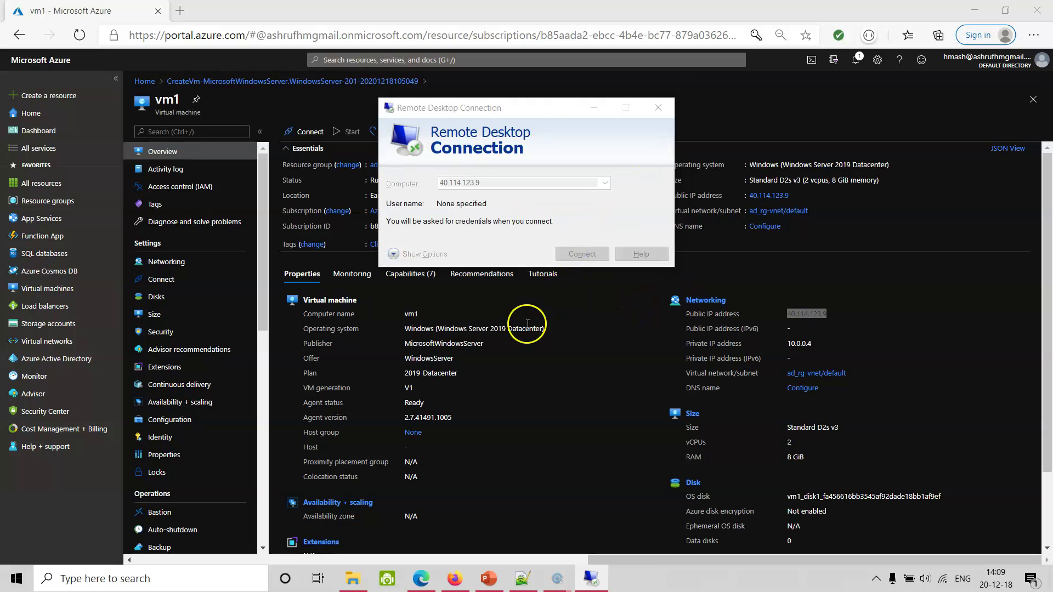
type("az")
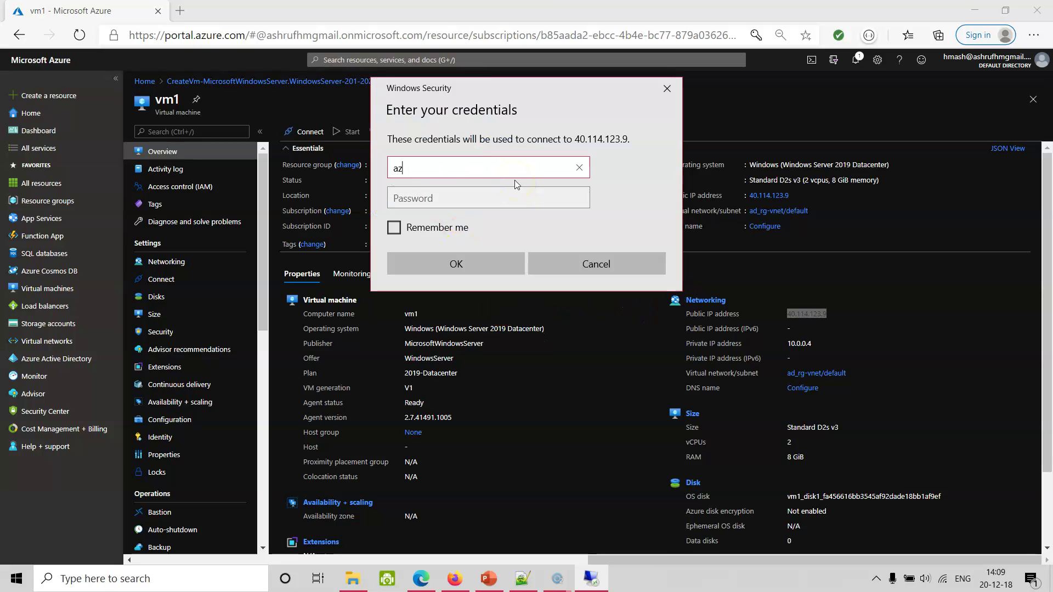
type("ureuser")
left_click(502, 204)
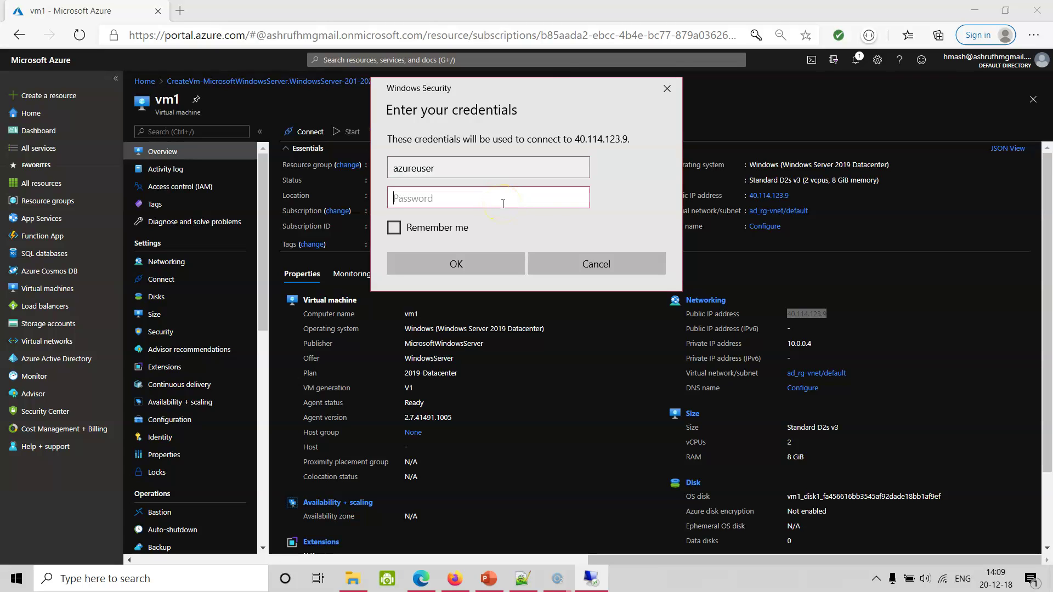
type("••")
key("Return")
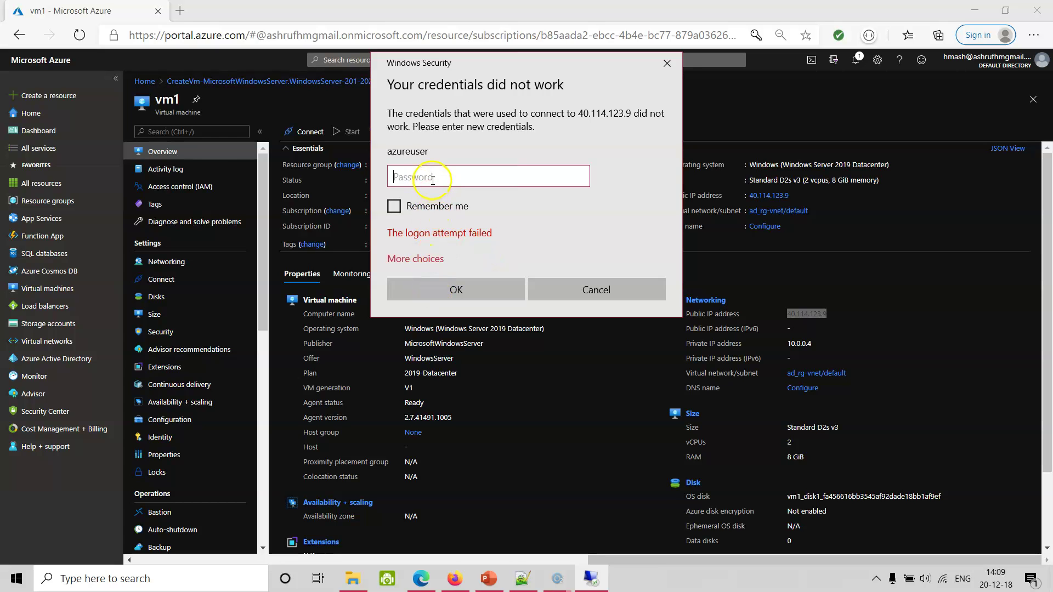
type("••")
key("Return")
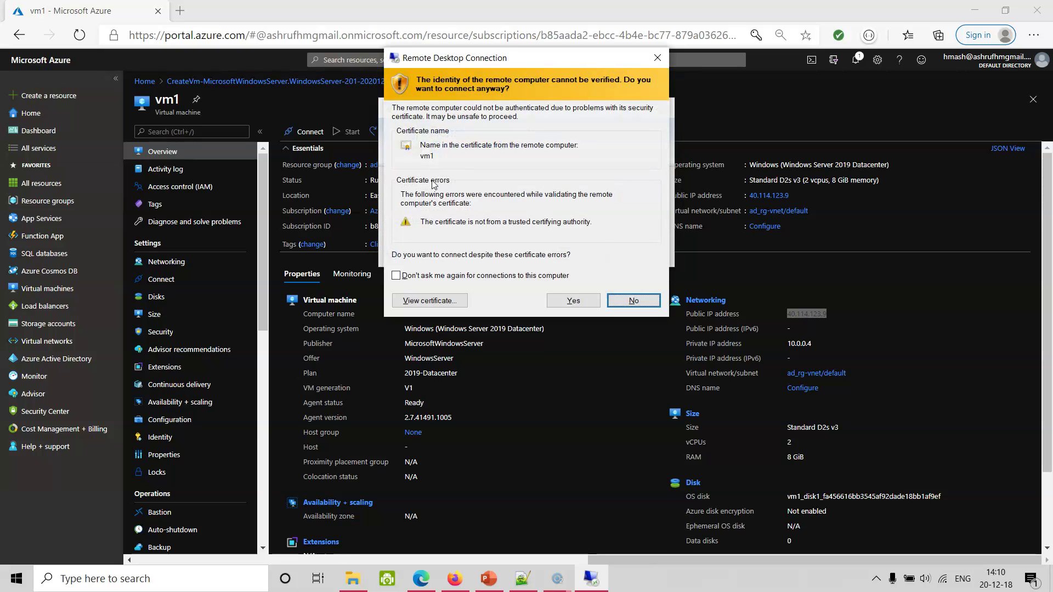
left_click(573, 301)
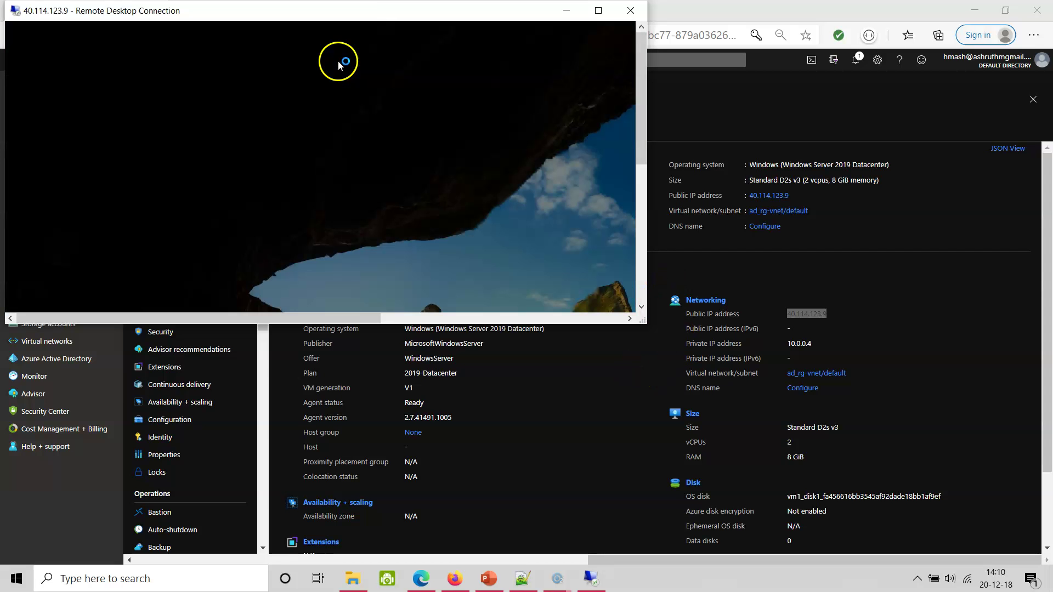
- Reposition and enlarge the Remote Desktop window while the server desktop and Server Manager load
left_click_drag(376, 9, 459, 148)
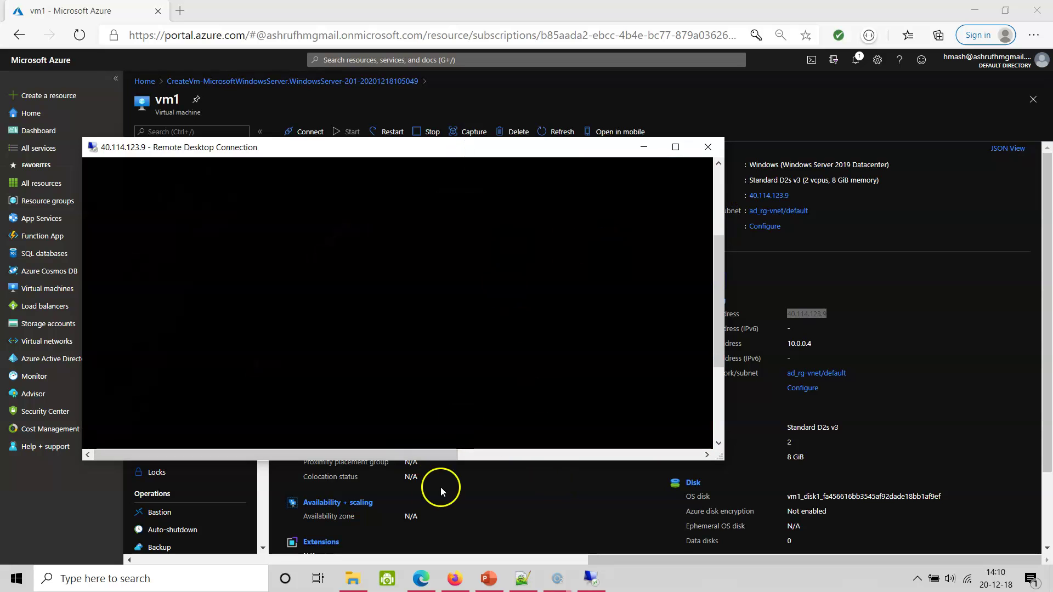
left_click_drag(414, 455, 539, 456)
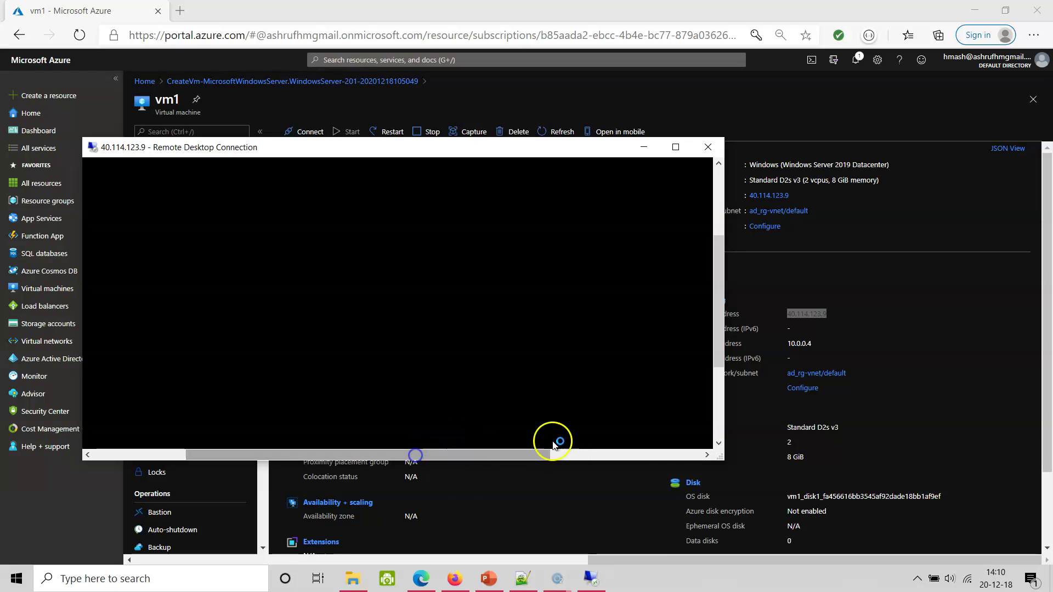
left_click_drag(719, 462, 758, 540)
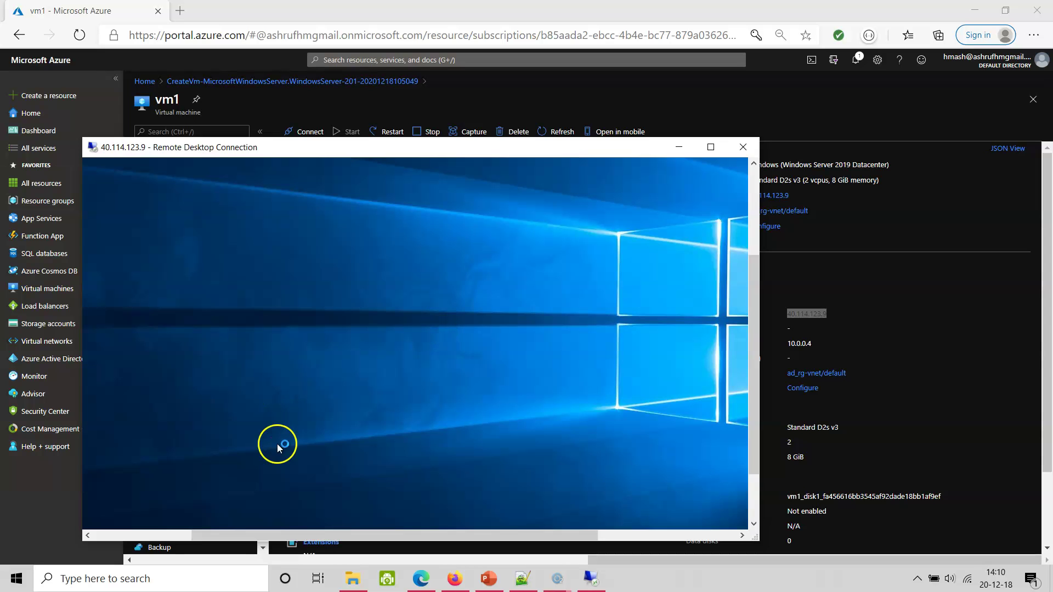
left_click_drag(402, 535, 368, 532)
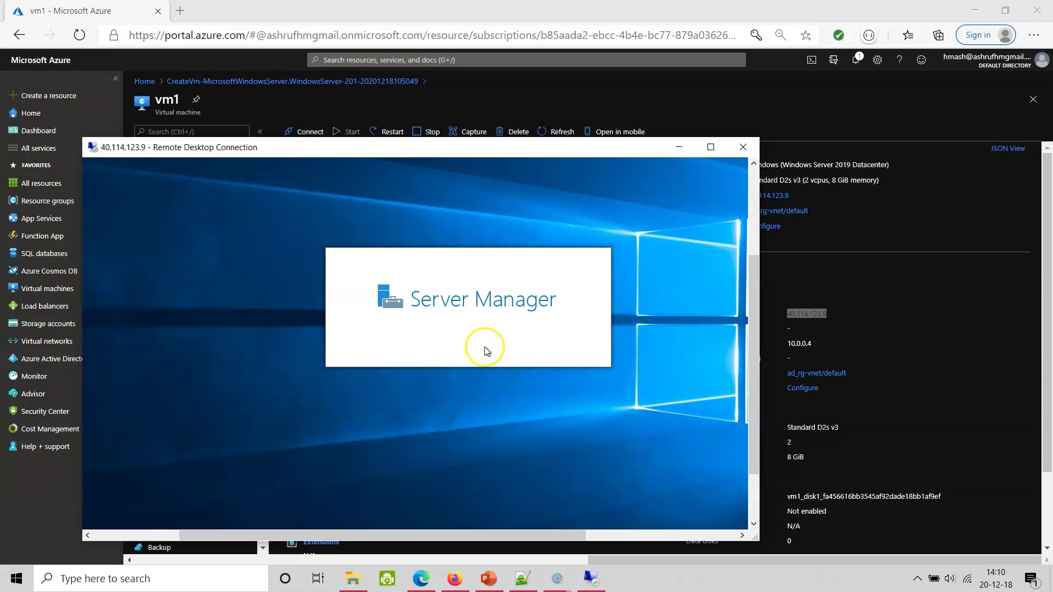
- On PowerPoint slide 29, highlight 'Active Directory Domain Services (ADDS)' in step 2
left_click(489, 579)
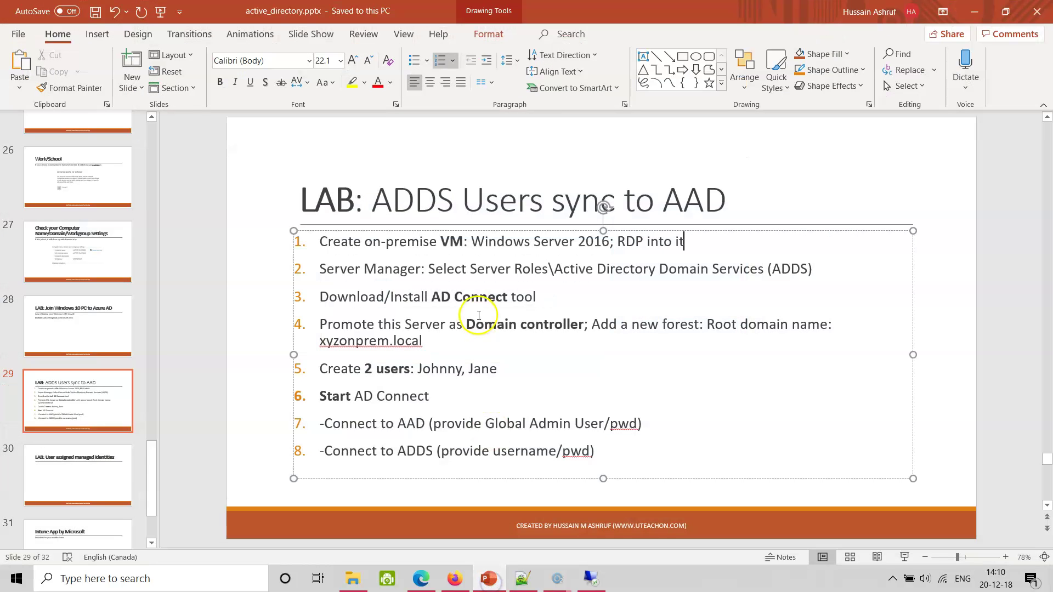
left_click(384, 272)
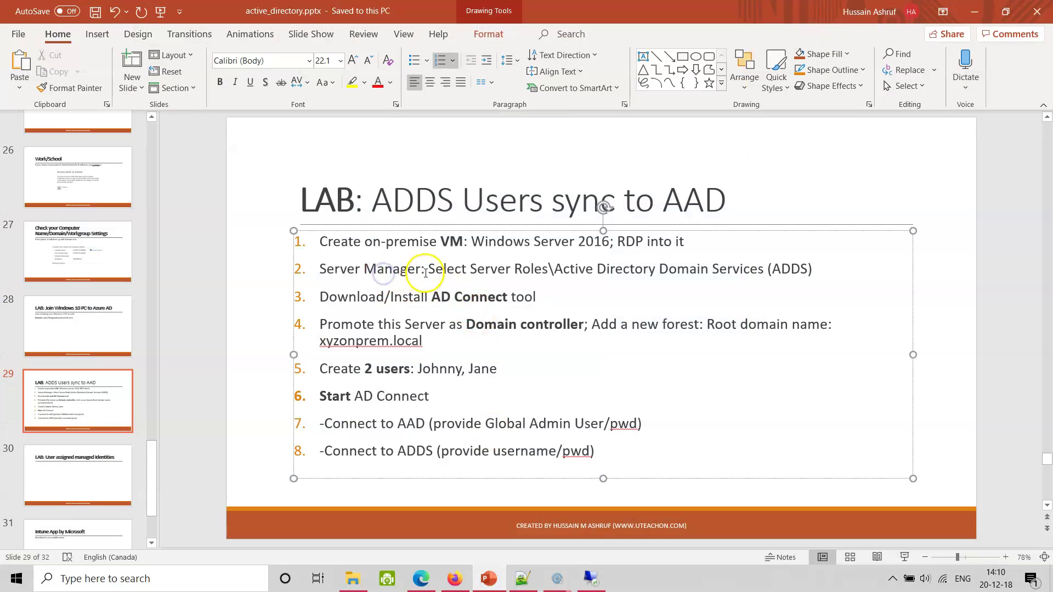
left_click_drag(420, 273, 320, 272)
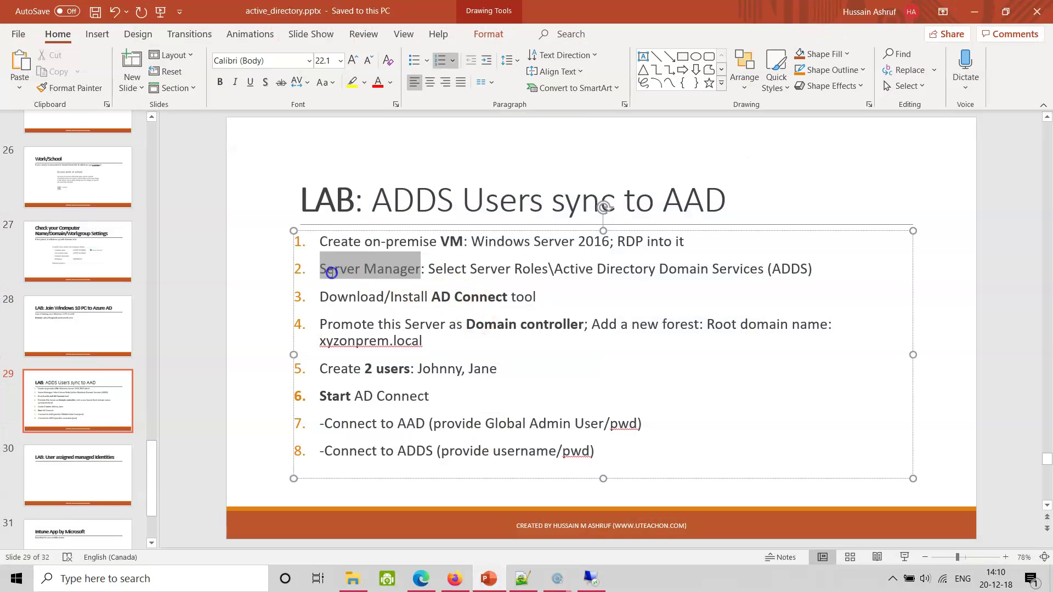
left_click(455, 271)
left_click(541, 270)
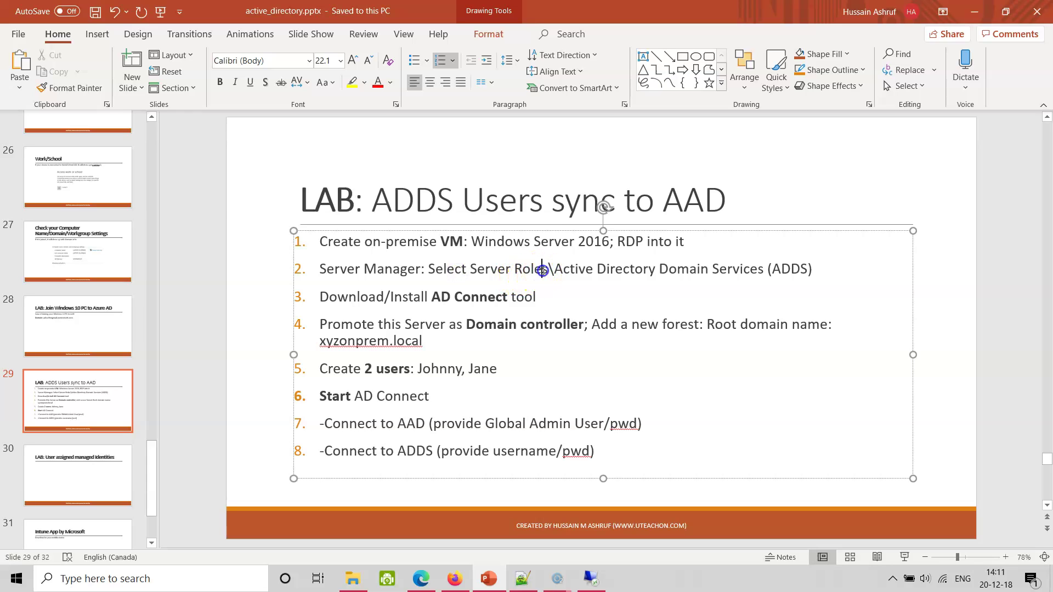
left_click(560, 270)
left_click_drag(559, 269, 813, 272)
- Return to the Remote Desktop session and close the Windows Admin Center popup in Server Manager
left_click(597, 585)
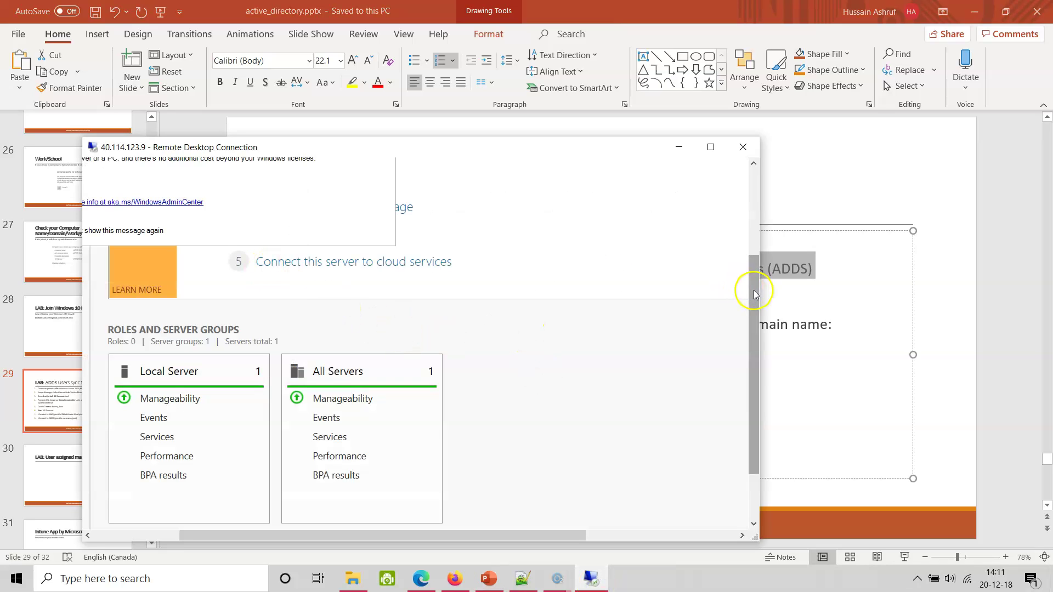
left_click_drag(384, 535, 298, 535)
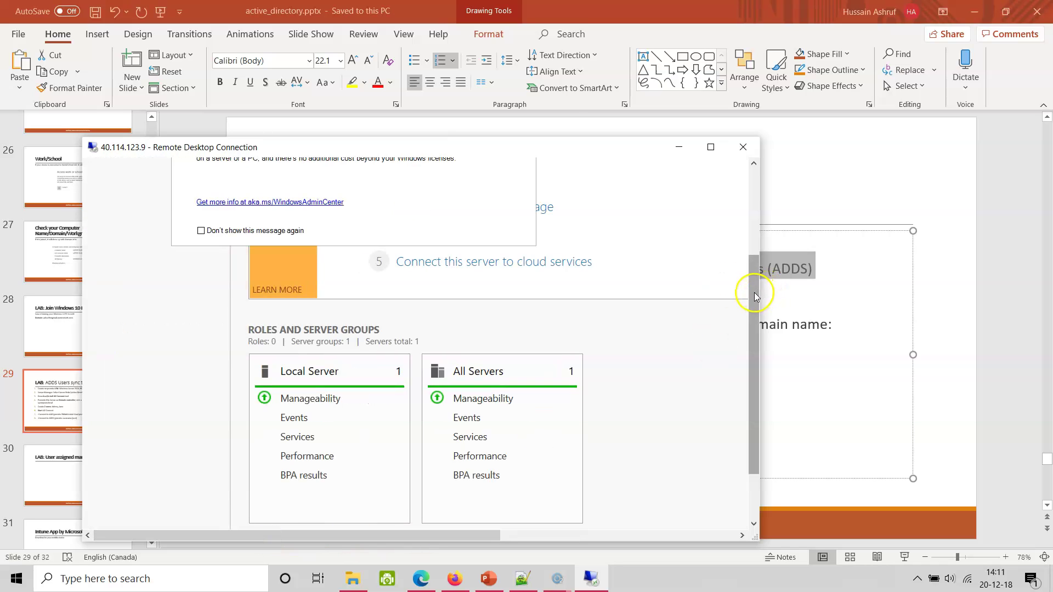
left_click_drag(754, 288, 752, 207)
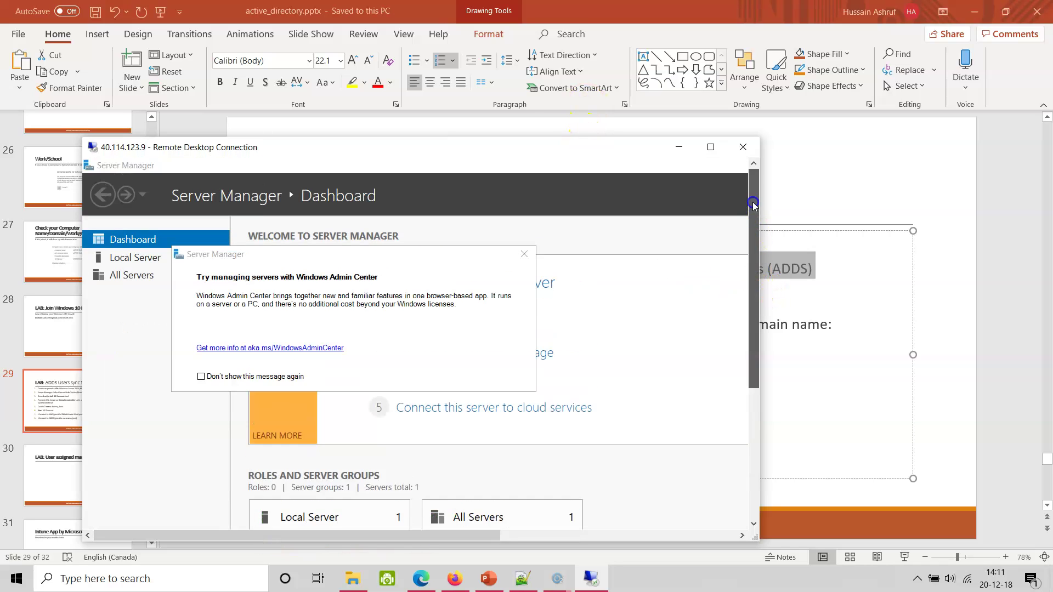
left_click(525, 255)
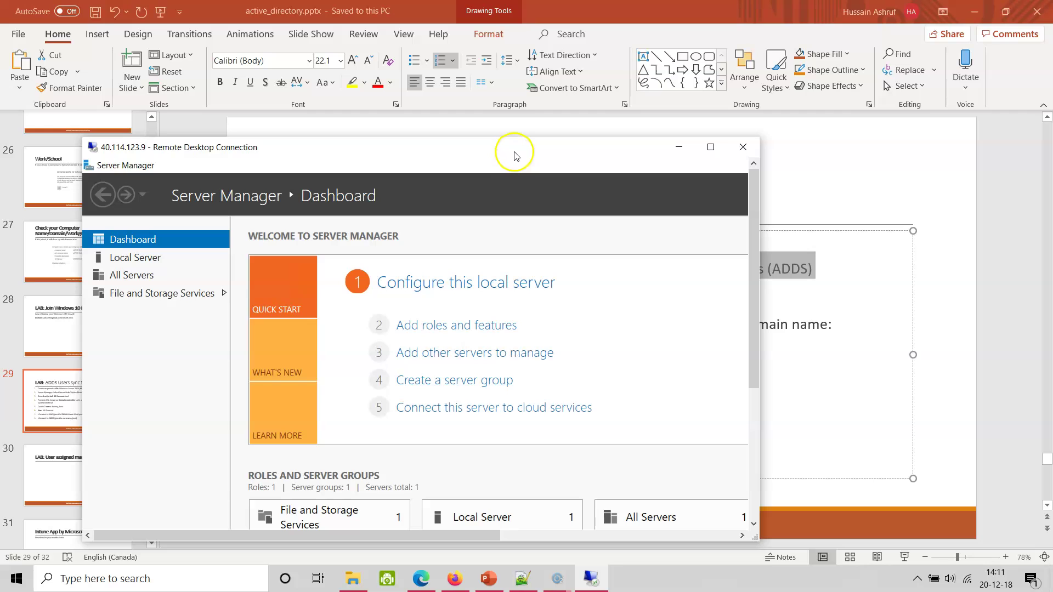
- Reposition the Remote Desktop window so the Server Manager Dashboard is fully in view
left_click_drag(441, 163, 561, 359)
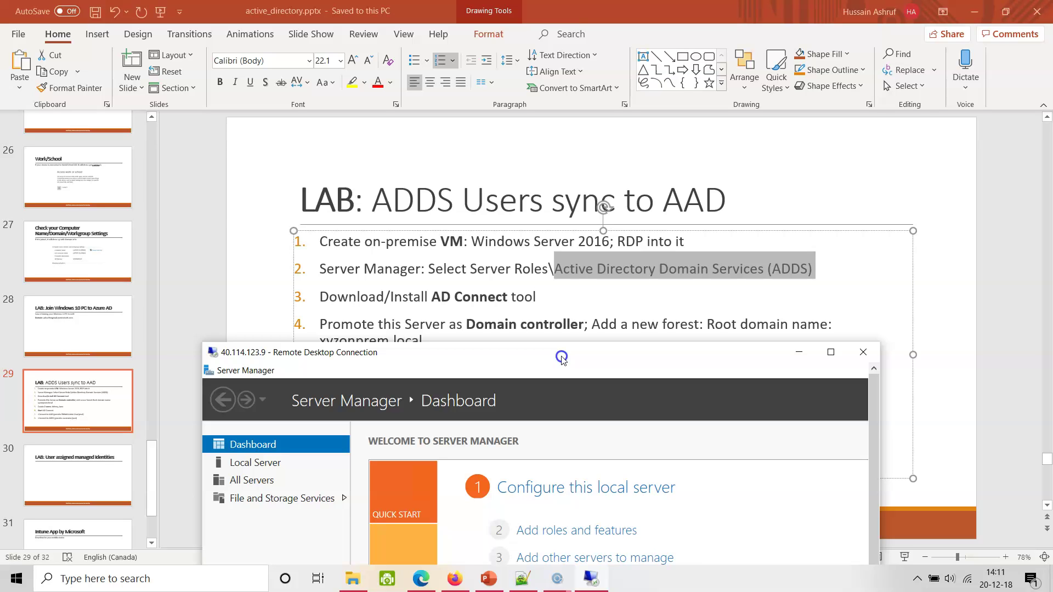
left_click_drag(561, 358, 534, 360)
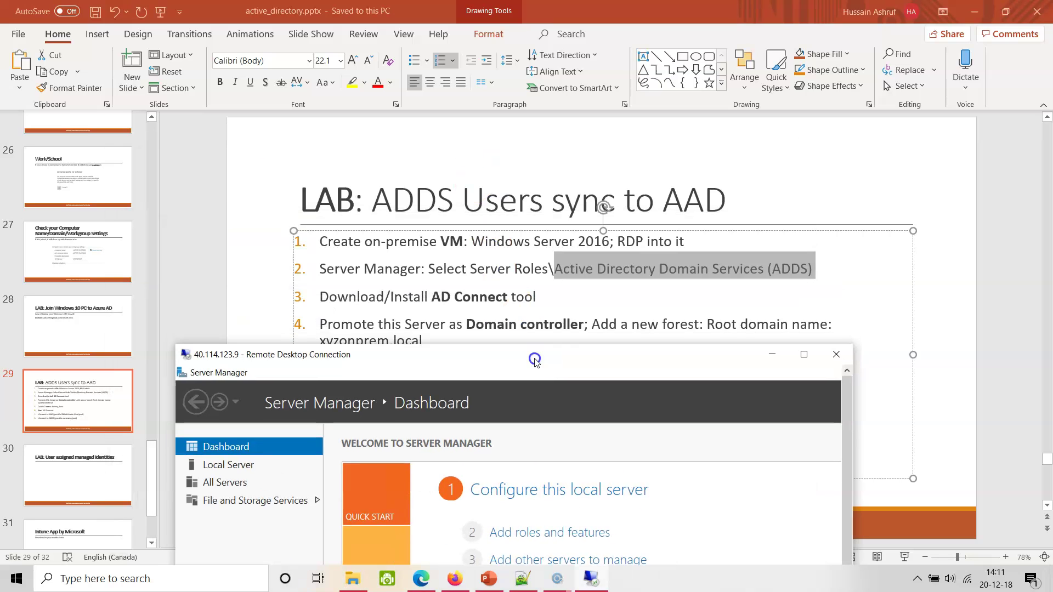
left_click_drag(534, 360, 496, 167)
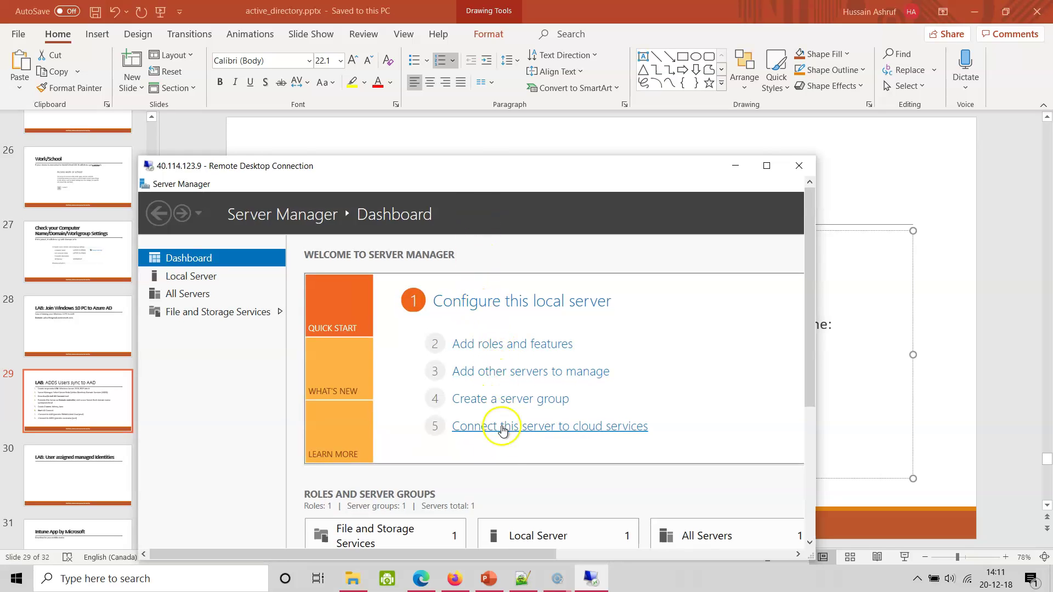
- Launch Add Roles and Features and advance past Before You Begin to the Installation Type page
left_click(496, 343)
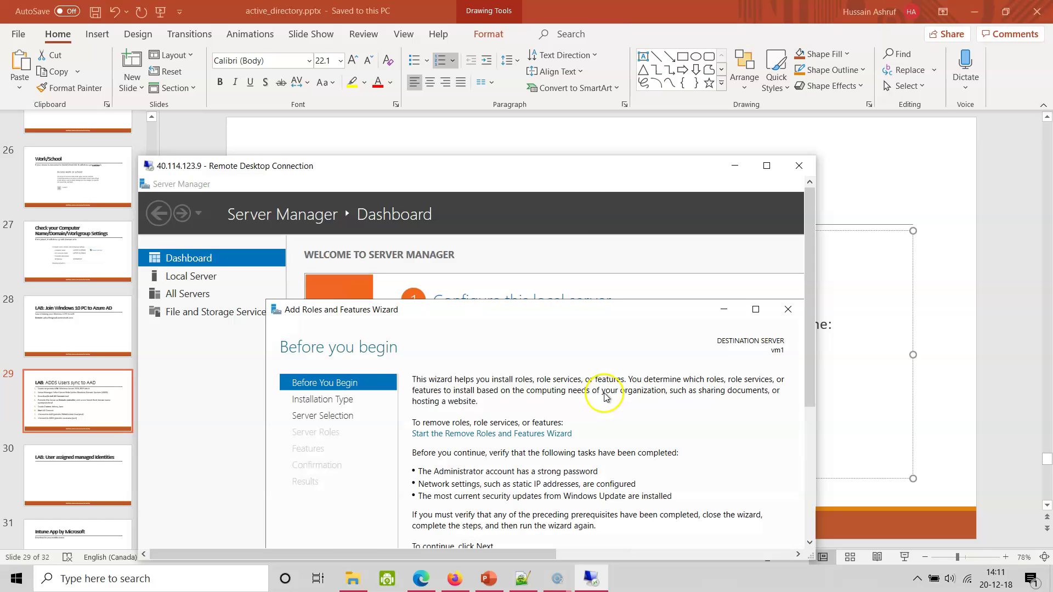
left_click_drag(577, 168, 540, 90)
mouse_move(768, 297)
left_mouse_down()
mouse_move(771, 318)
mouse_move(773, 307)
left_mouse_up()
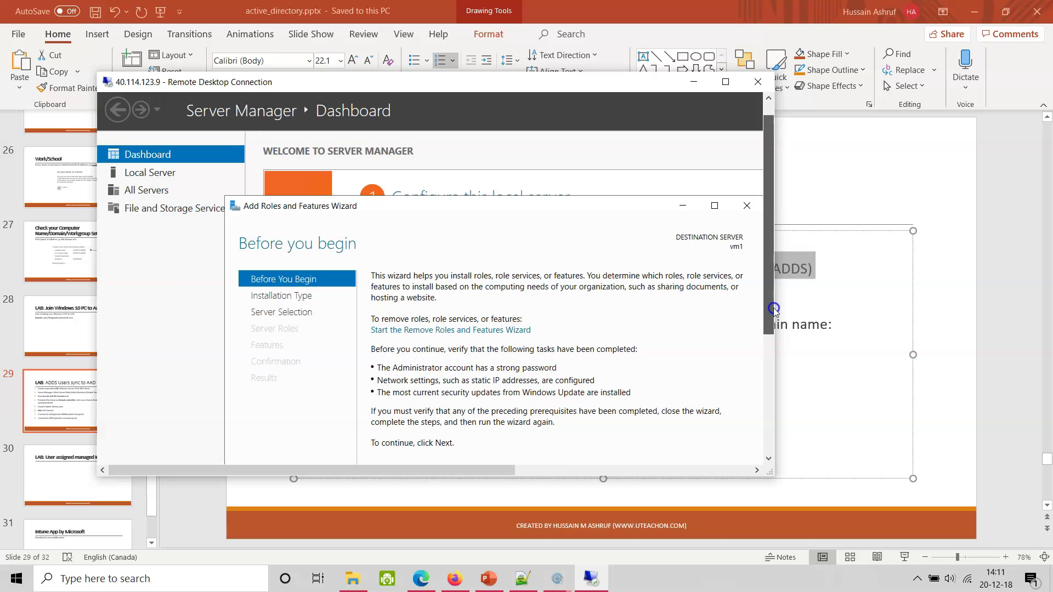
left_click_drag(768, 254, 766, 336)
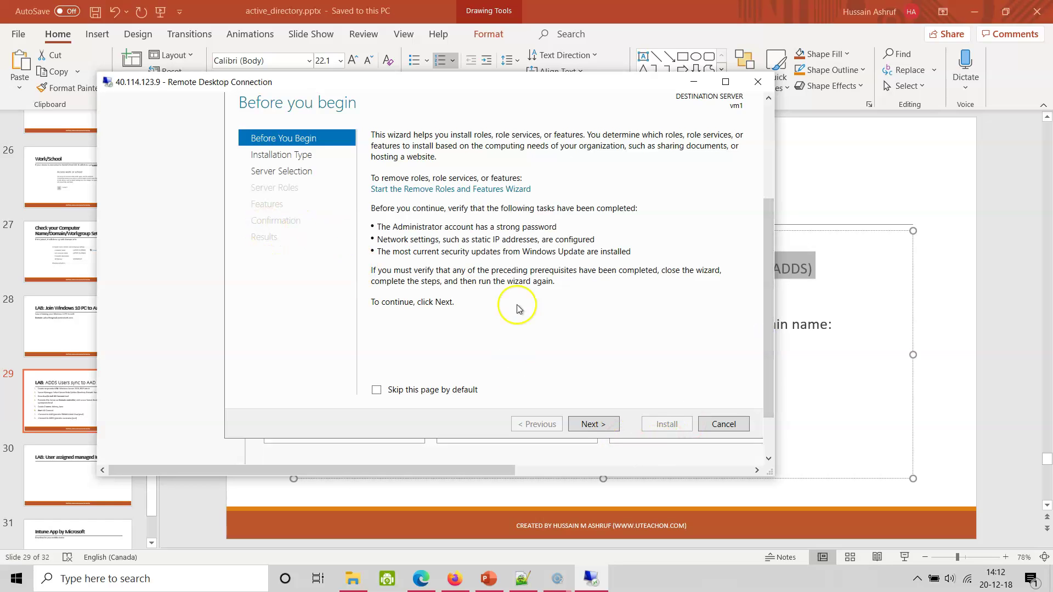
left_click_drag(764, 277, 759, 249)
left_click_drag(766, 366, 770, 413)
left_click(593, 404)
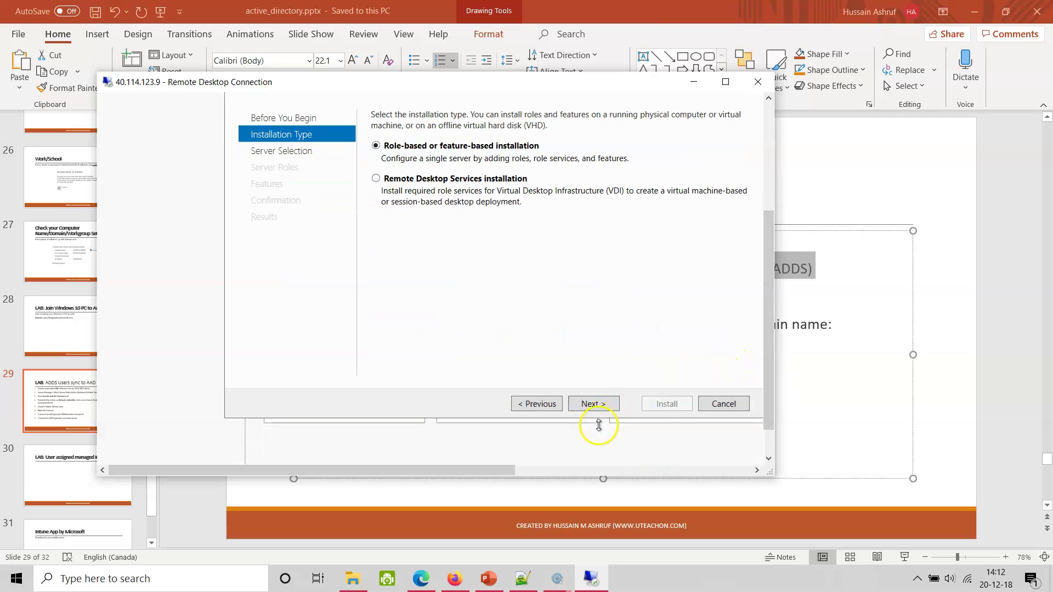
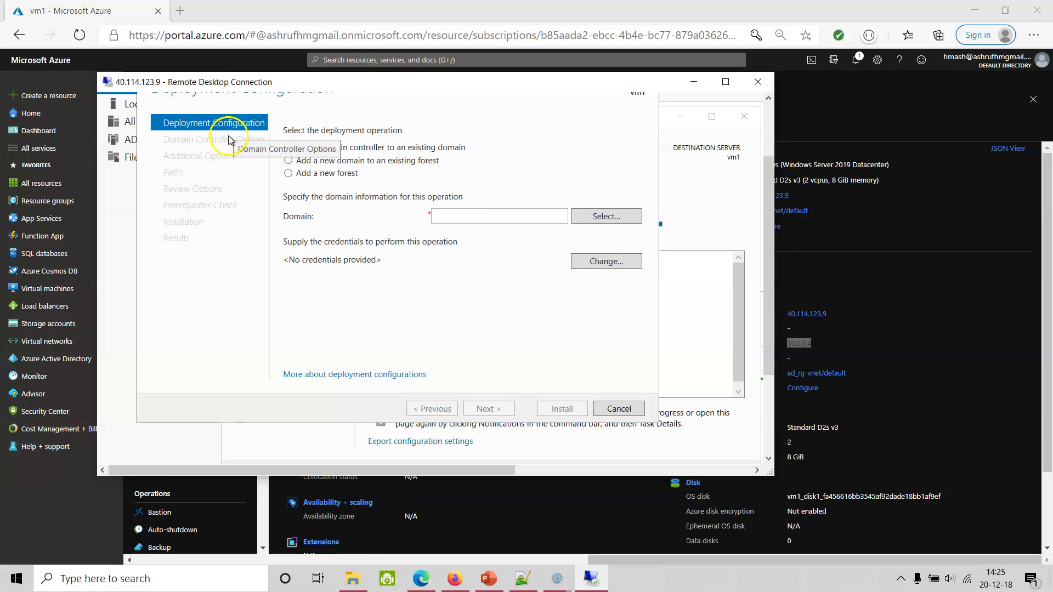
- Choose Add a new forest, enter the .local root domain name, and continue to domain controller options
left_click(289, 174)
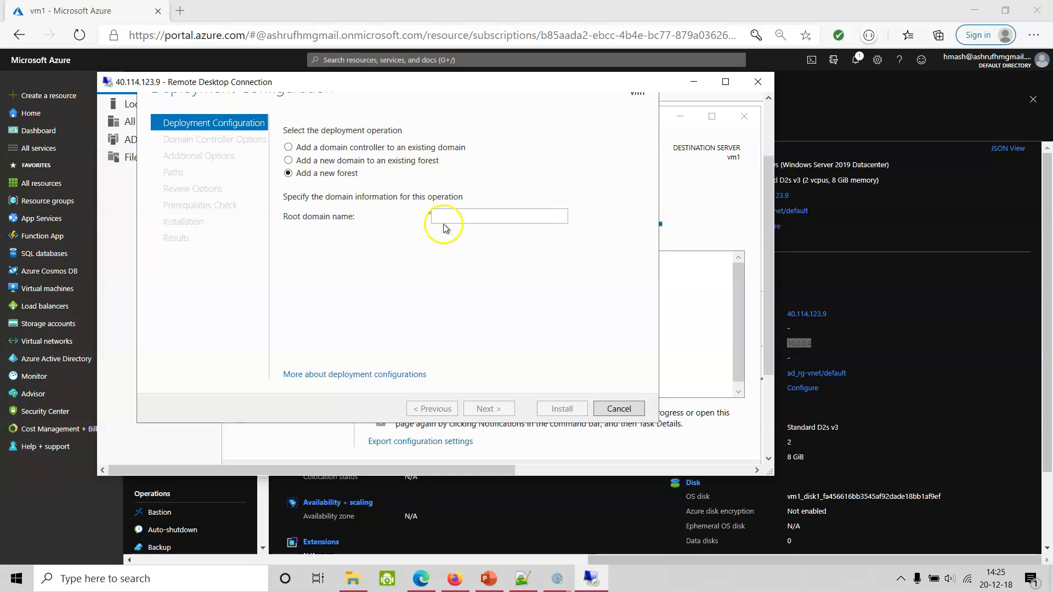
left_click(470, 217)
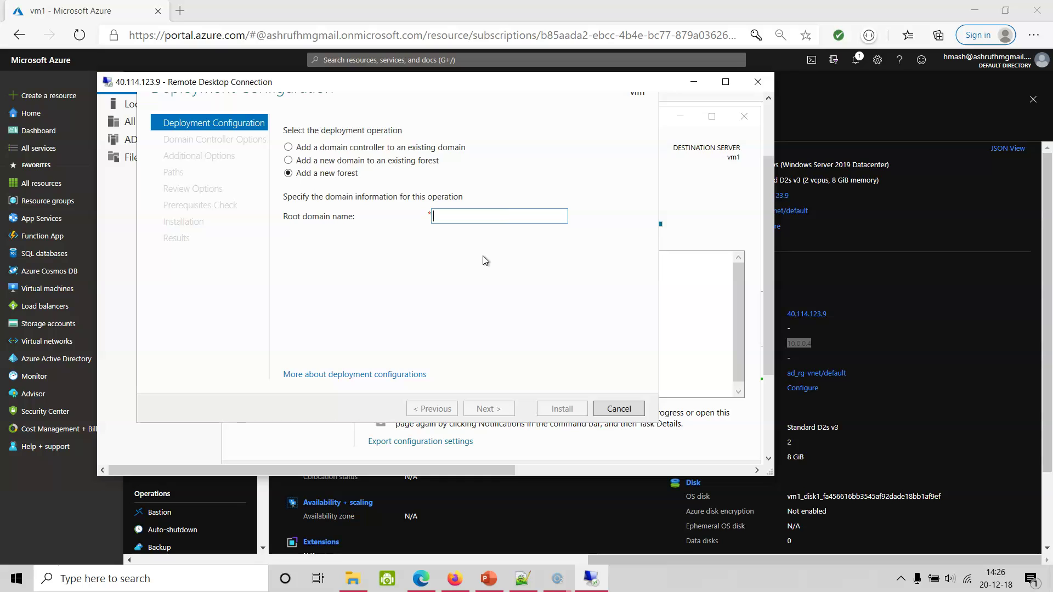
type("ashrufhm")
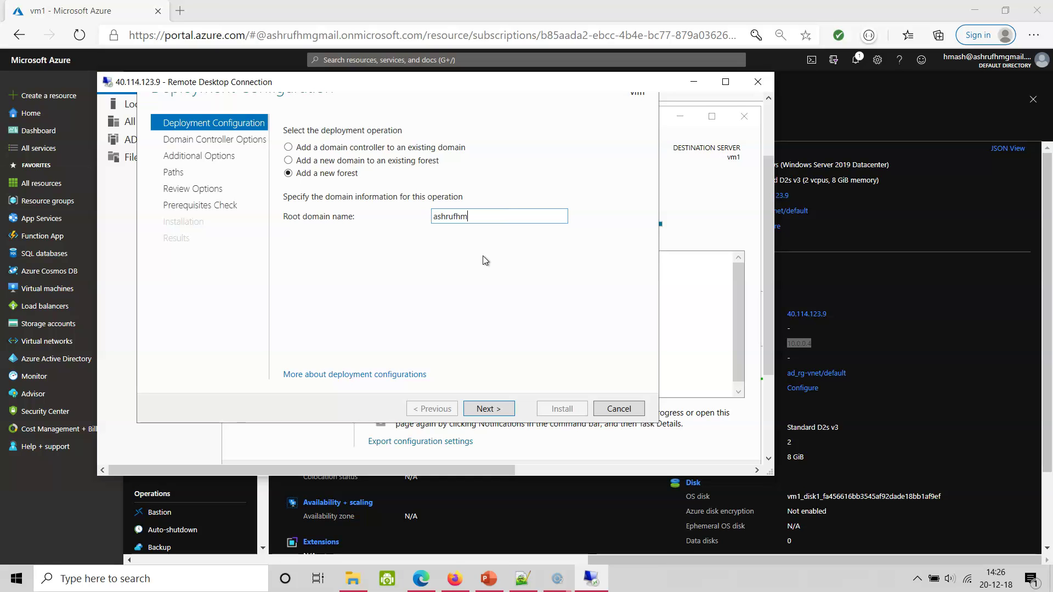
type("gmail.local")
left_click(481, 409)
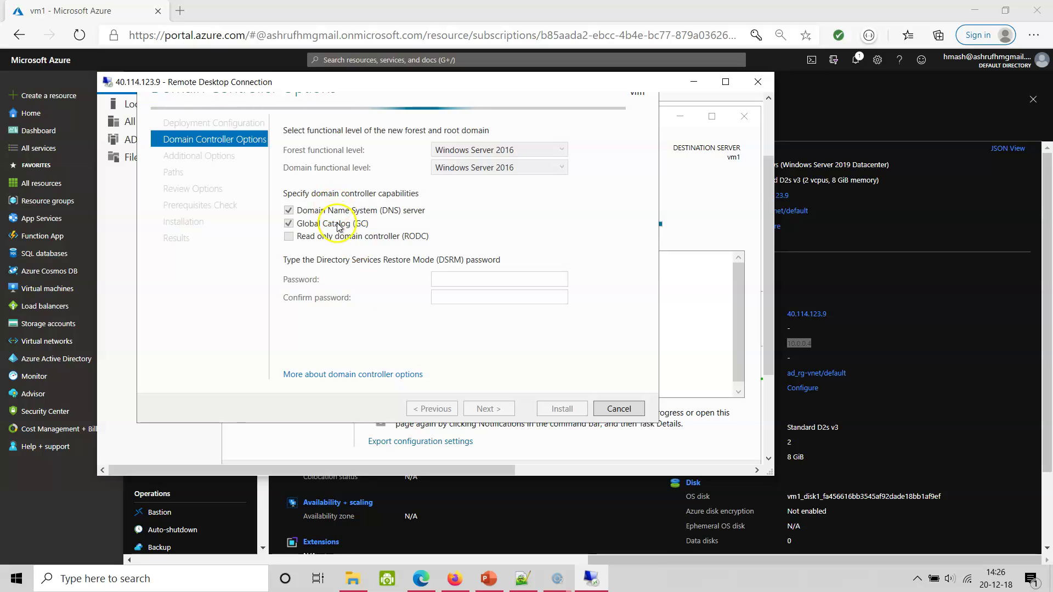
- Enter the DSRM password in both the Password and Confirm password fields
left_click(452, 281)
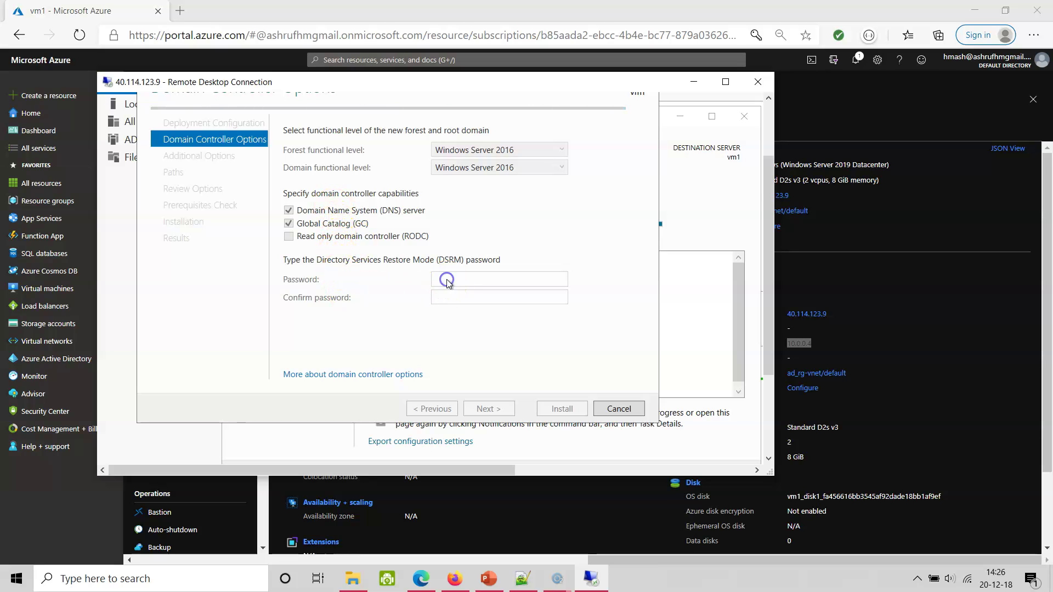
left_click(451, 280)
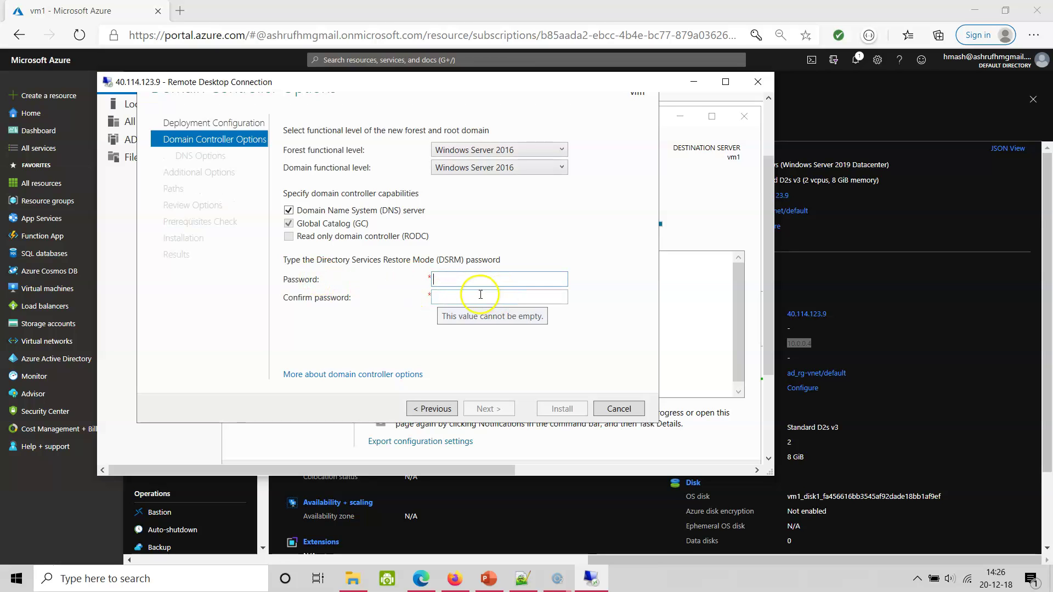
type("•••••••")
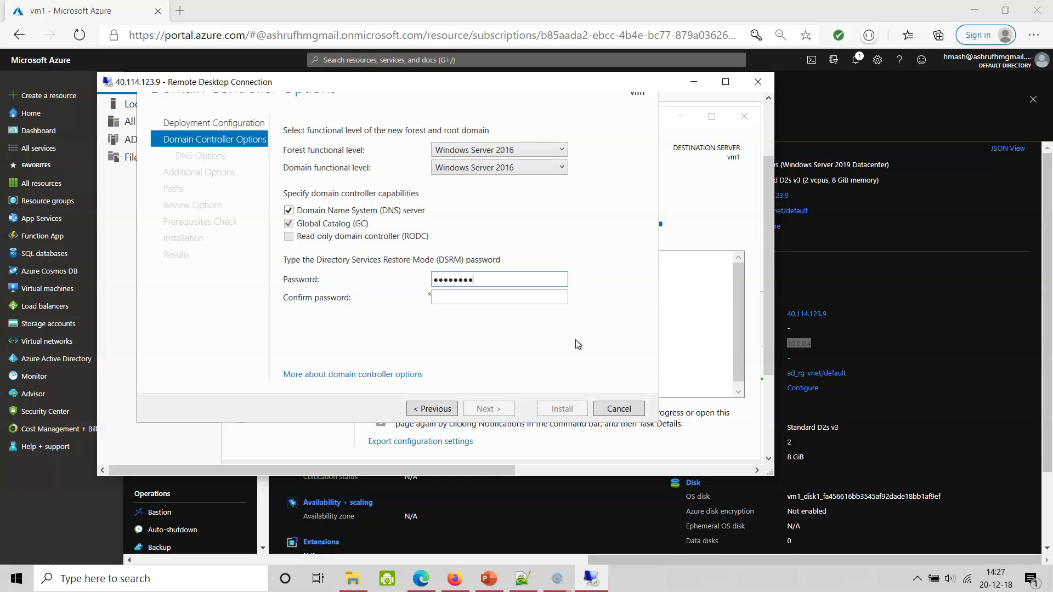
type("•••••")
left_click(497, 296)
type("•")
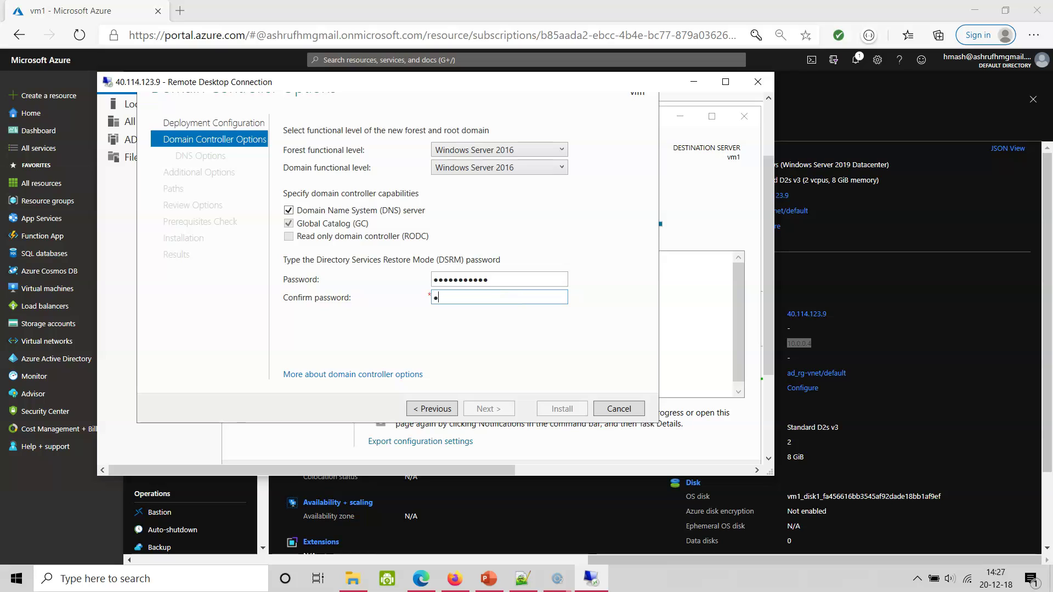
type("•••••••••••")
left_click(458, 352)
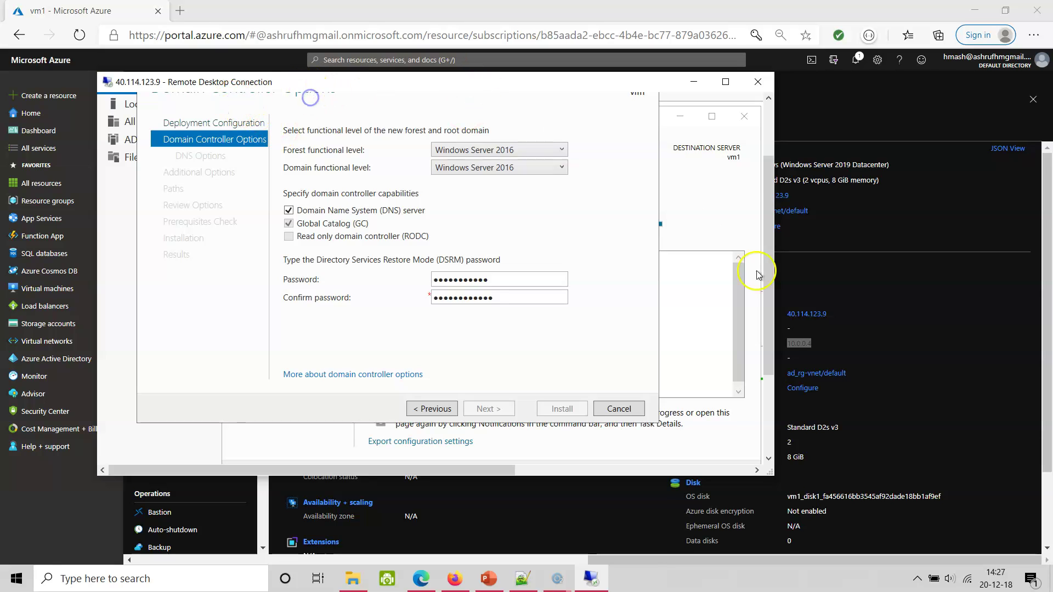
scroll(769, 262, "up", 1)
left_click_drag(769, 265, 769, 258)
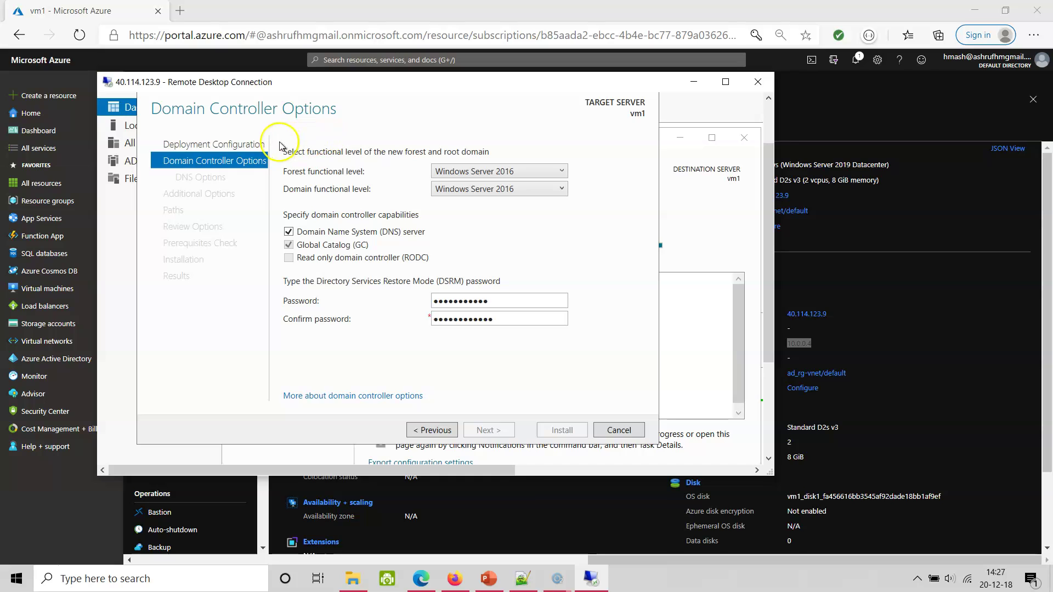
- Retype both DSRM password entries so they match, then advance to DNS options
left_click(501, 319)
key("BackSpace")
left_click_drag(508, 319, 418, 329)
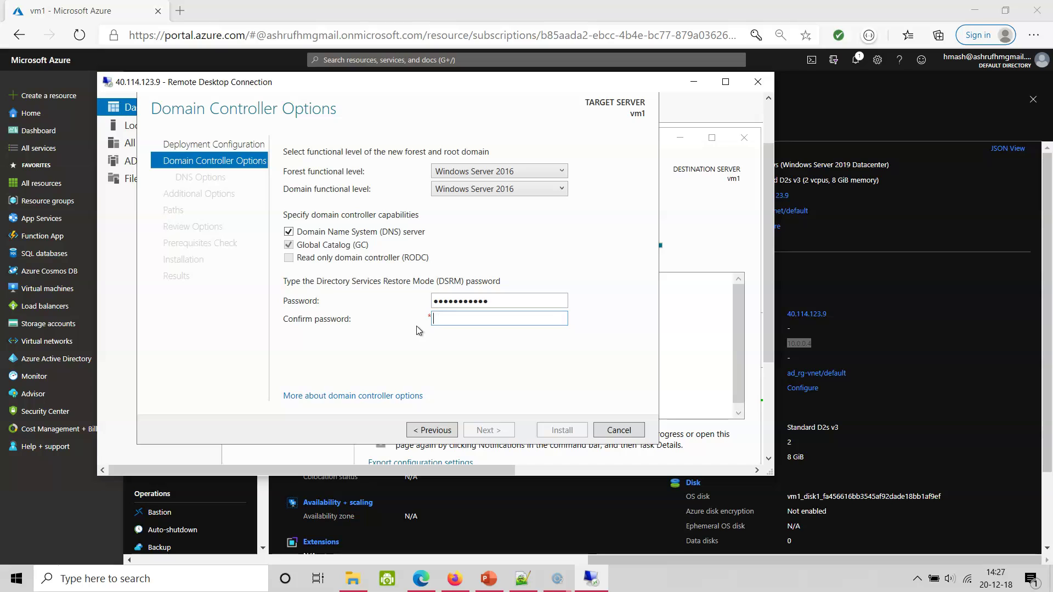
type("••••••••••")
type("••")
left_click(511, 302)
type("•")
left_click(512, 367)
left_click_drag(491, 301, 384, 306)
type("••••")
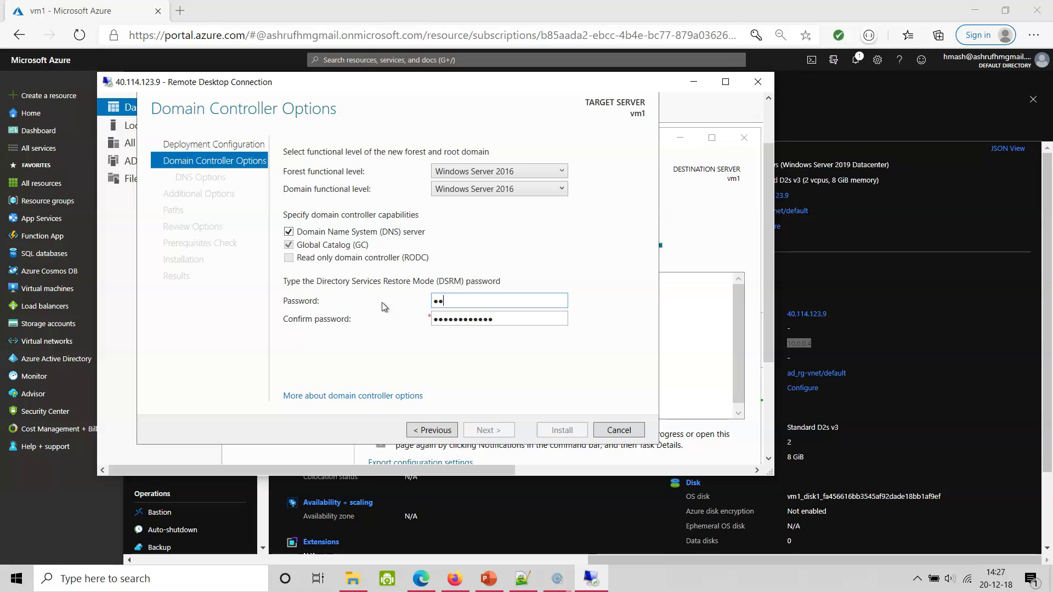
key("BackSpace")
key("BackSpace")
key("BackSpace")
key("BackSpace")
type("••••••••••••")
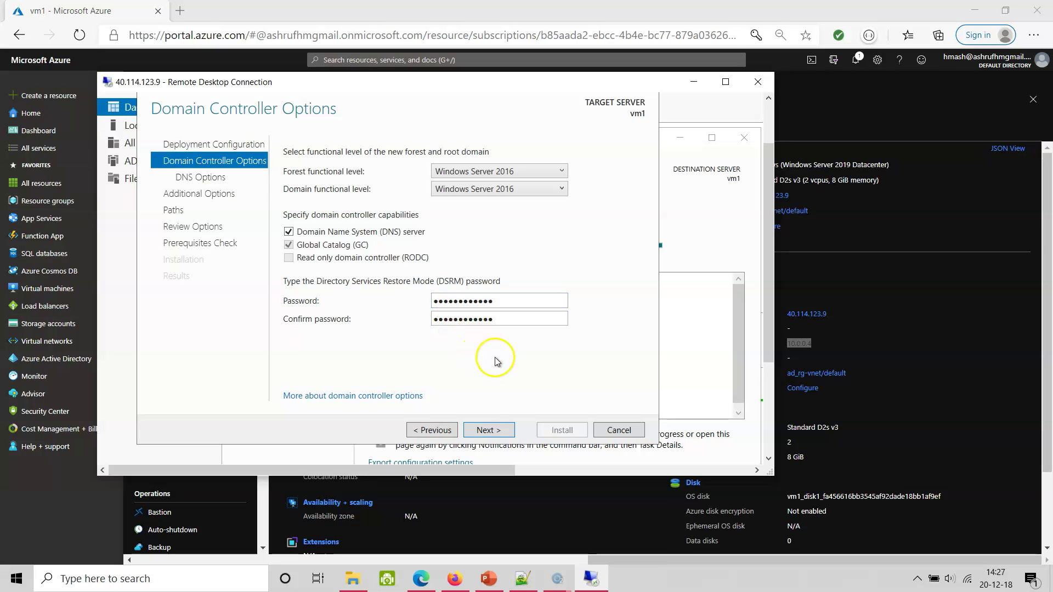
left_click(477, 431)
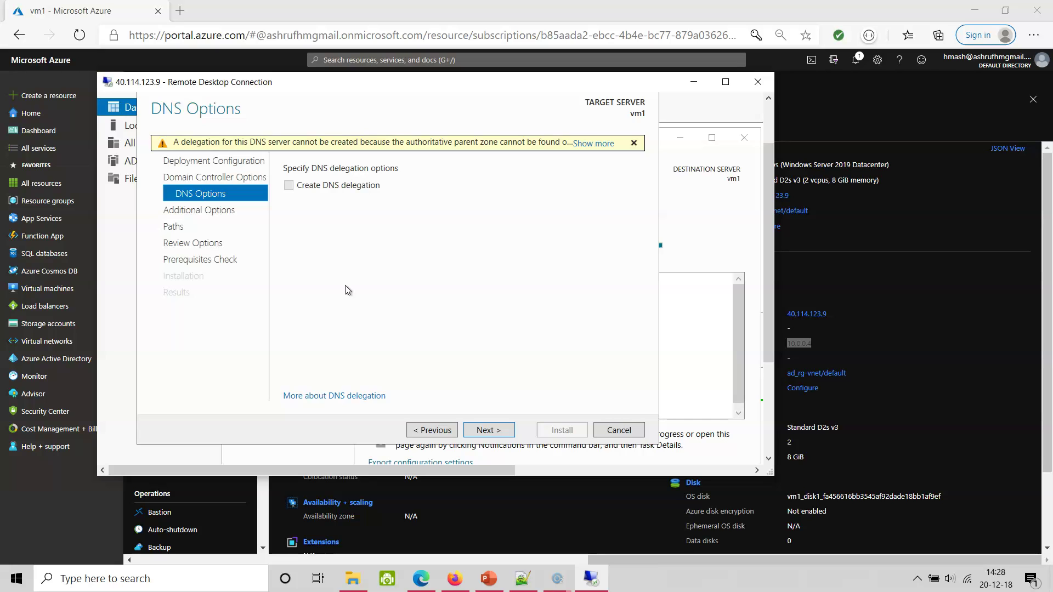
- Read the full DNS delegation warning, dismiss it, and continue to Additional Options
left_click(594, 143)
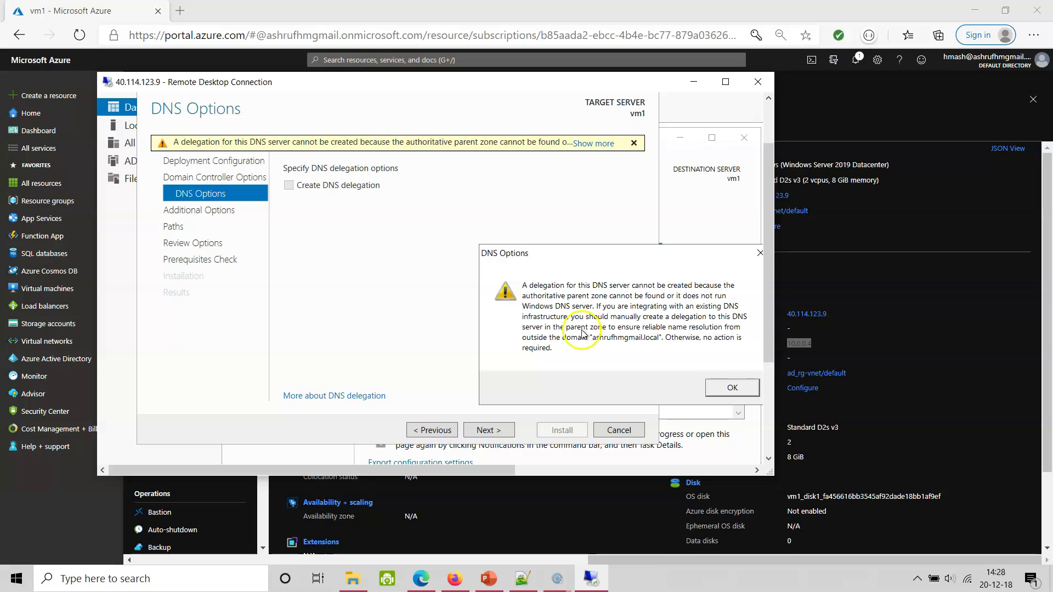
left_click(733, 389)
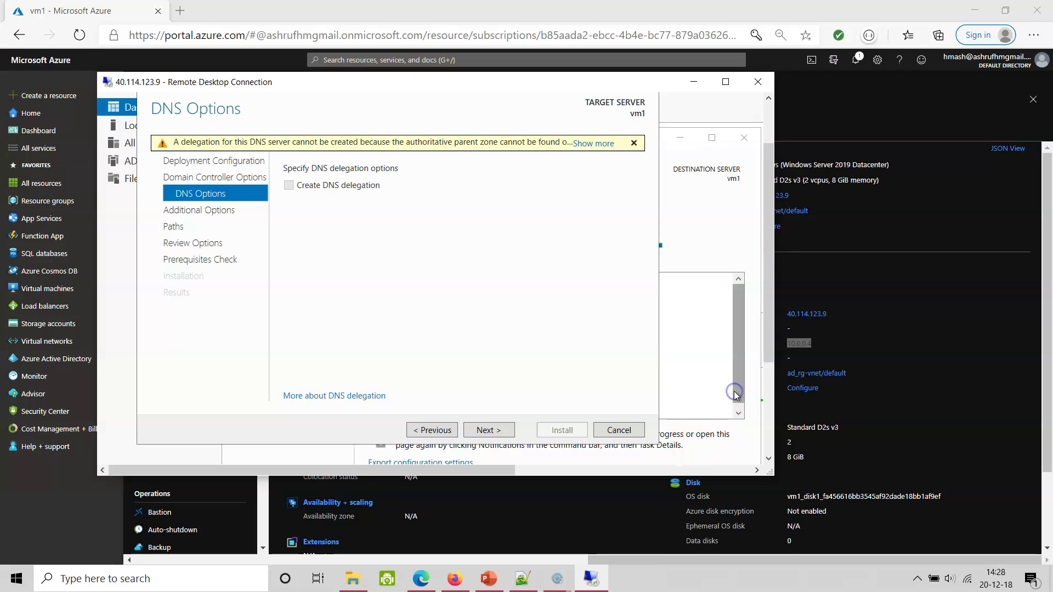
left_click(485, 432)
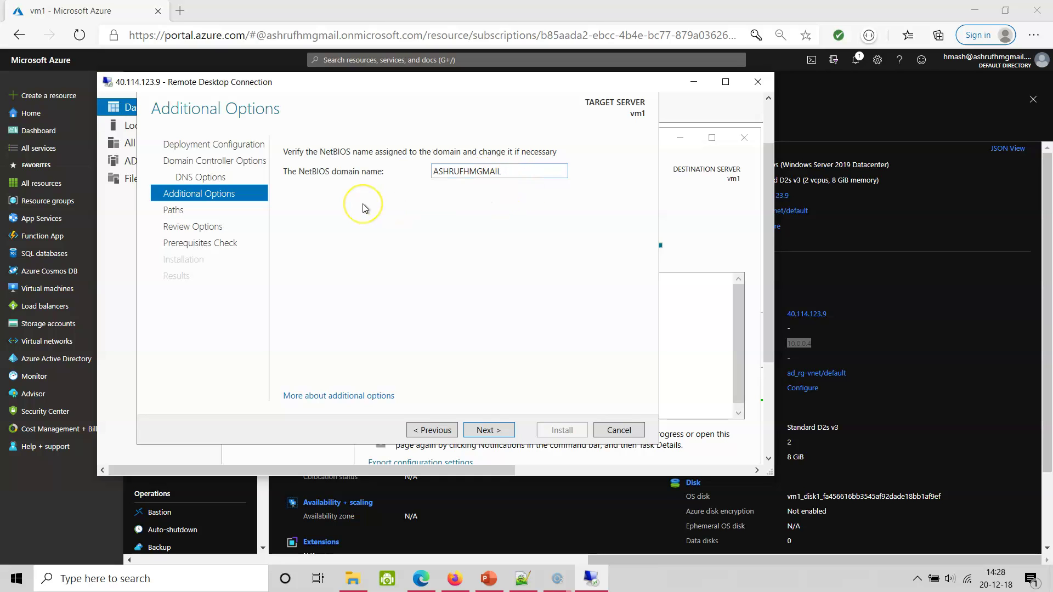
- Keep the suggested NetBIOS name and the default C:\windows\NTDS and C:\windows\SYSVOL paths
left_click(485, 431)
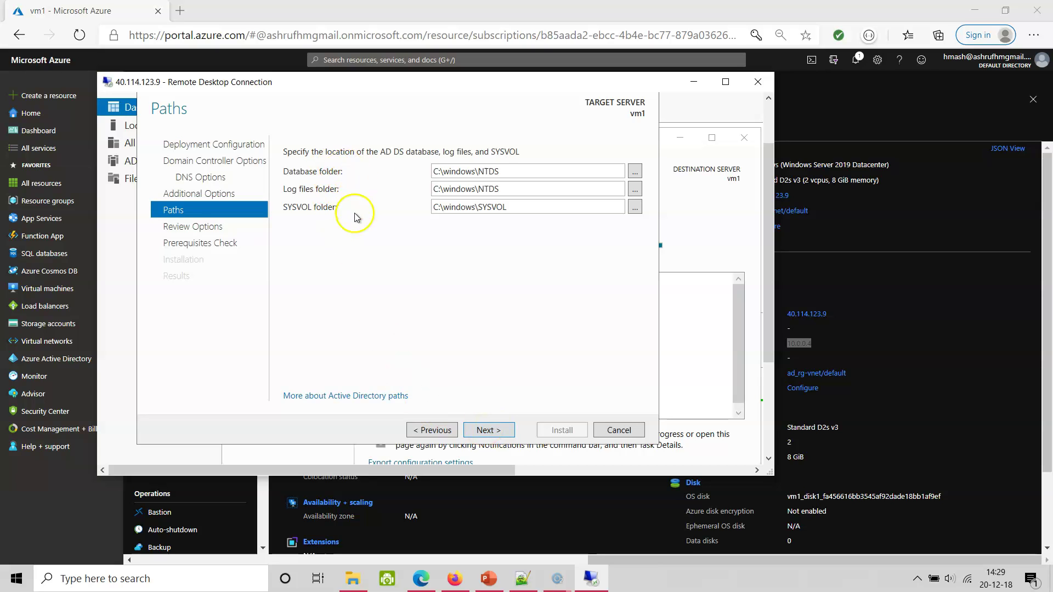
left_click(494, 432)
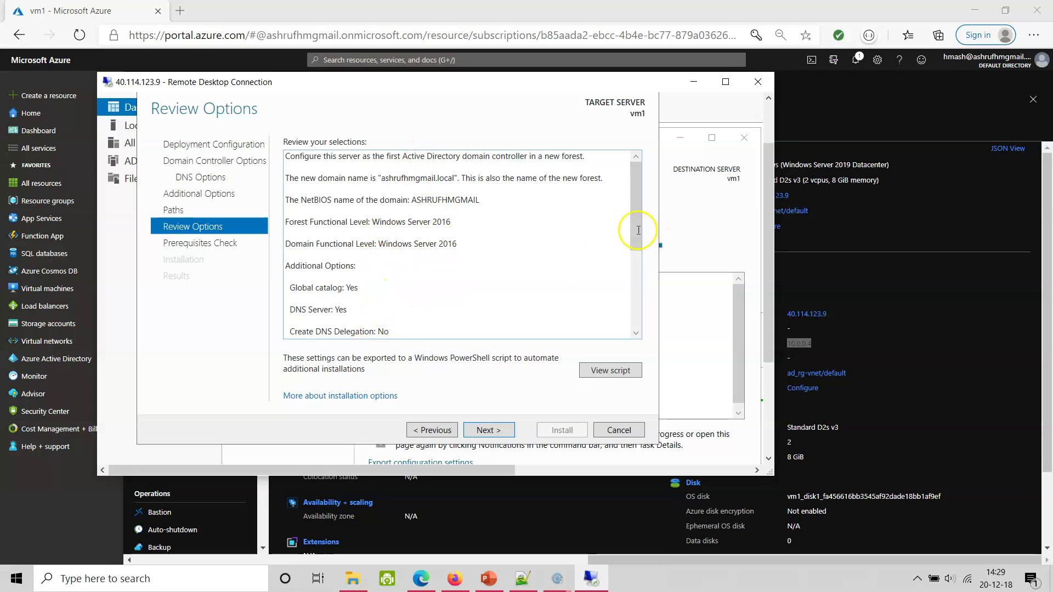
- Look over the Review Options summary of the chosen settings
left_click(621, 287)
key("ctrl+a")
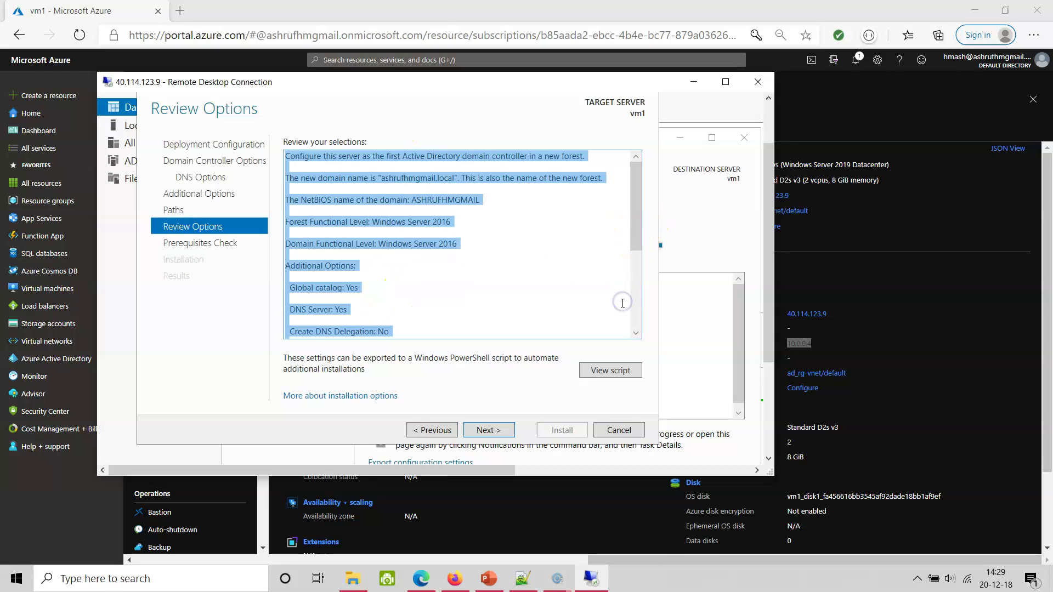
left_click(527, 303)
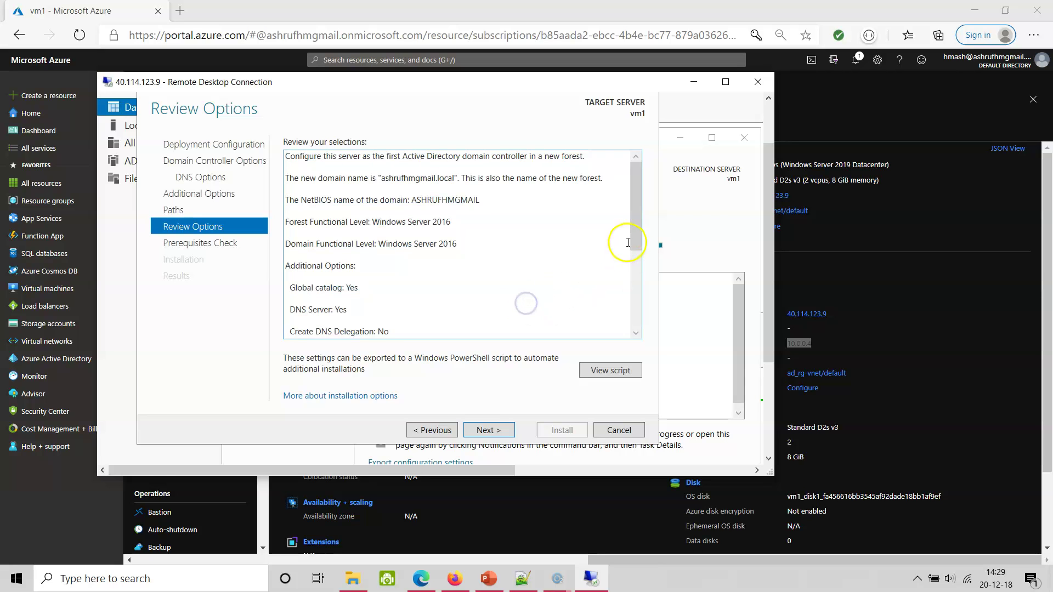
left_click_drag(629, 230, 627, 200)
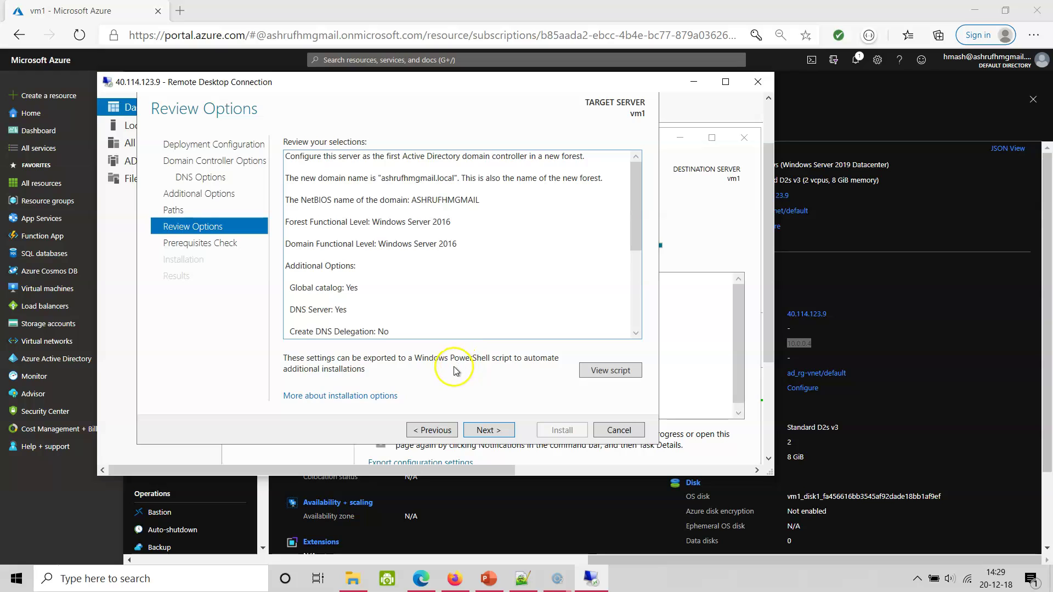
- View the generated PowerShell script, exit Notepad, and start the prerequisites check
left_click(607, 370)
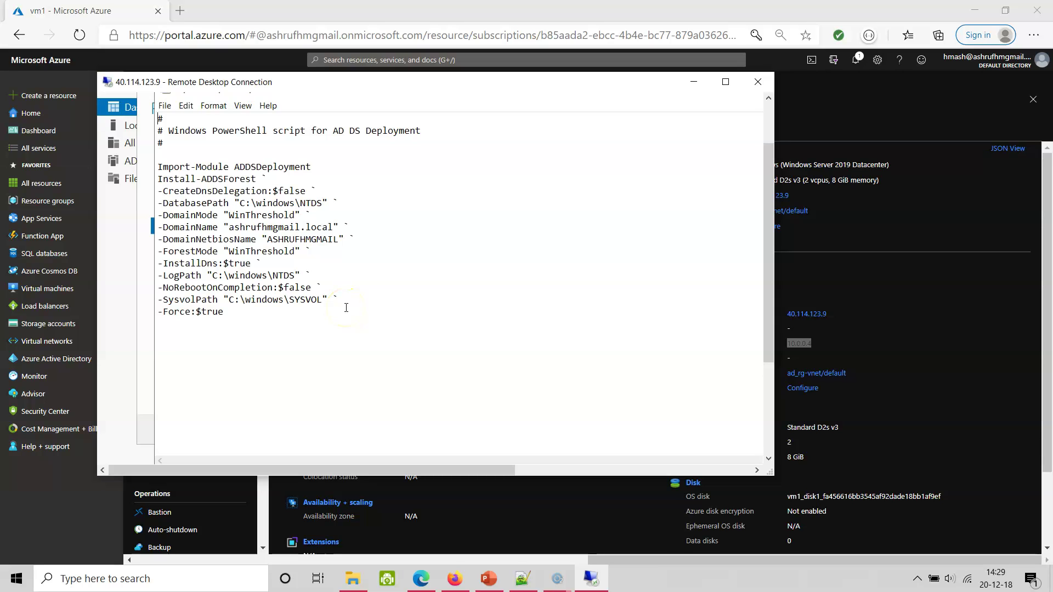
left_click(758, 81)
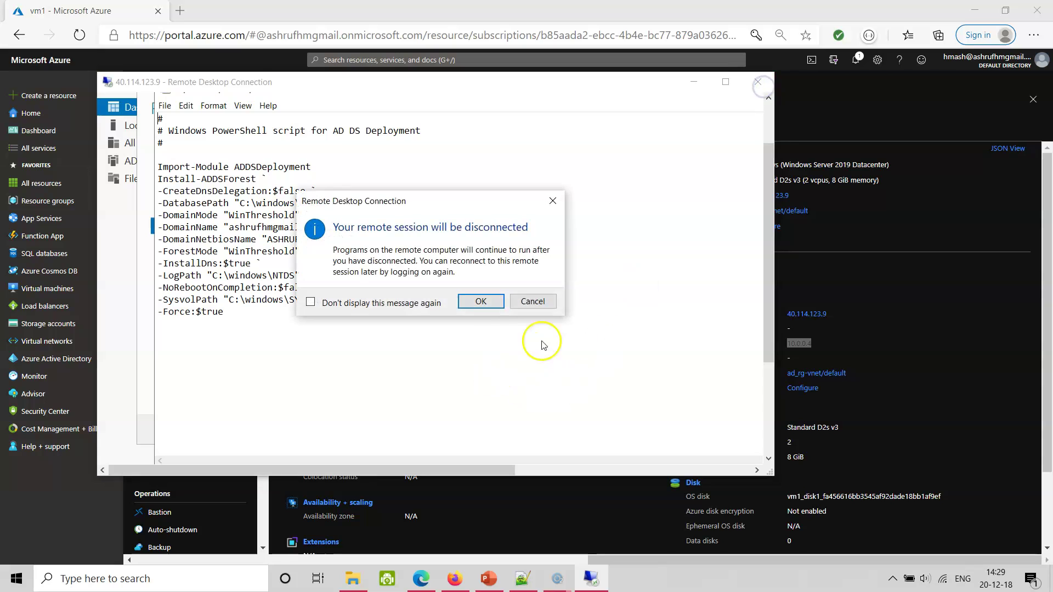
left_click(532, 301)
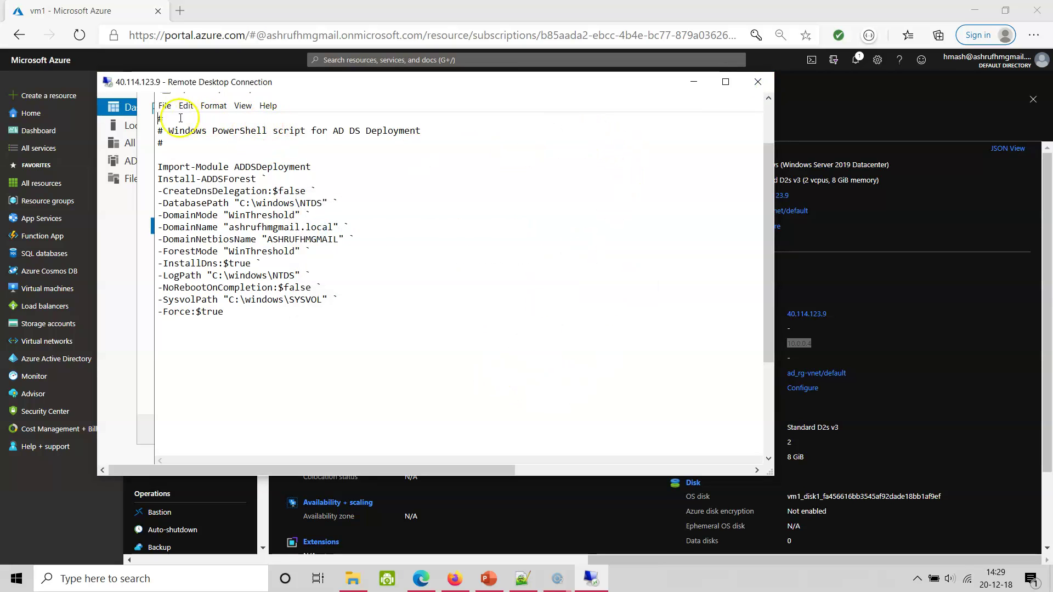
left_click(164, 105)
left_click(171, 205)
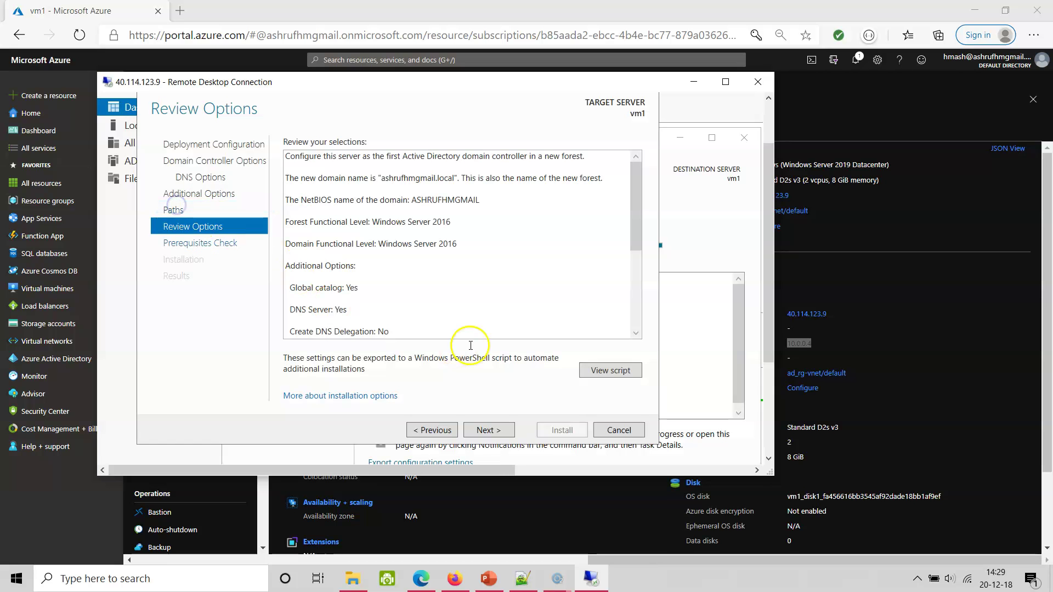
left_click(490, 430)
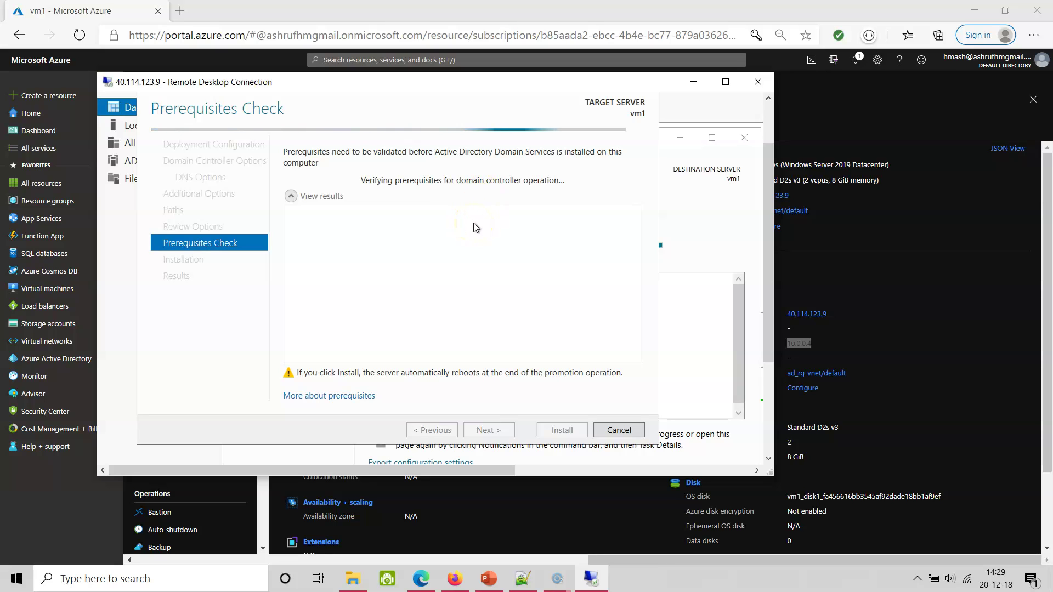
- Check the passed prerequisite results and begin installing AD DS to promote vm1
left_click_drag(765, 303, 764, 289)
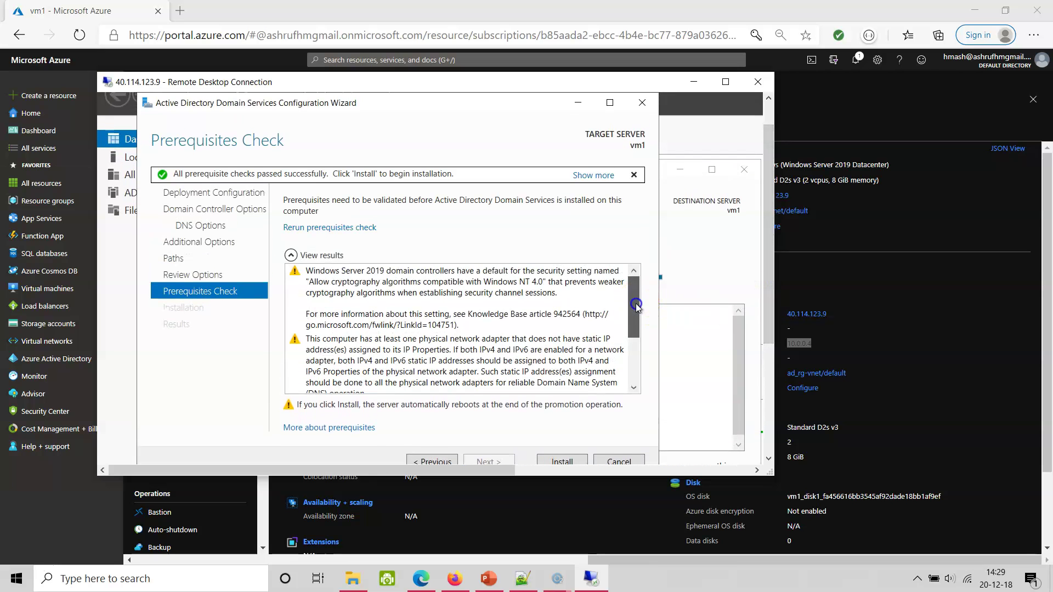
left_click_drag(636, 304, 638, 375)
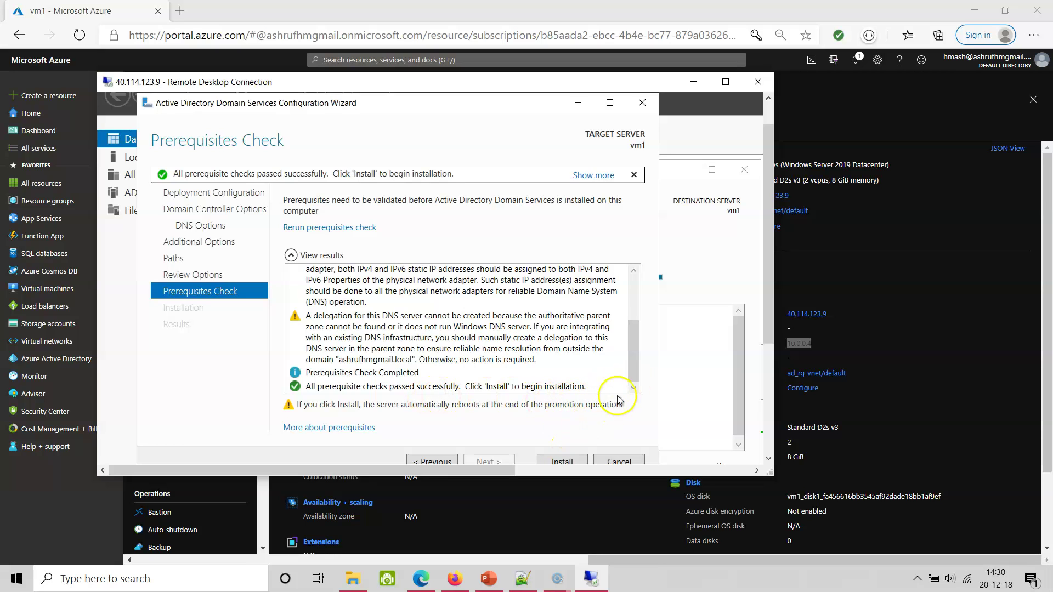
left_click_drag(628, 357, 626, 383)
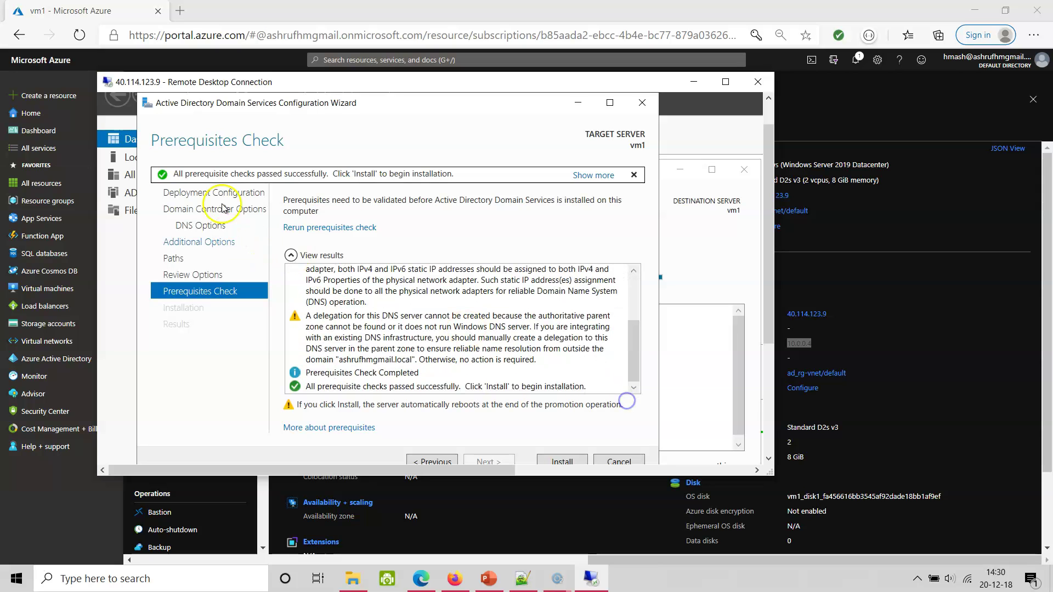
left_click(557, 463)
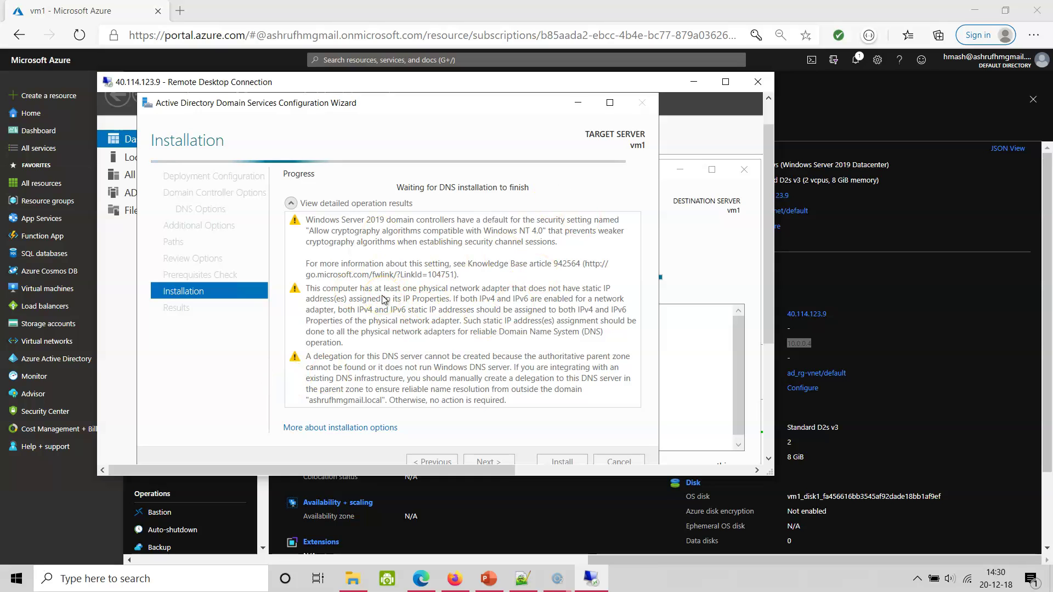
mouse_move(489, 581)
left_click(511, 511)
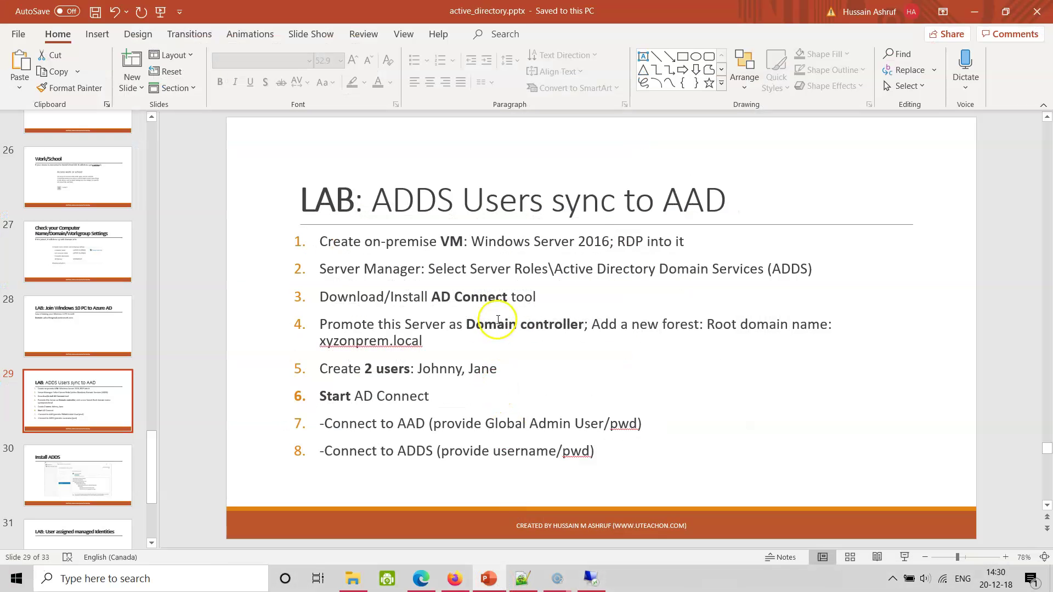
mouse_move(510, 299)
left_mouse_down()
mouse_move(418, 301)
mouse_move(429, 305)
left_mouse_up()
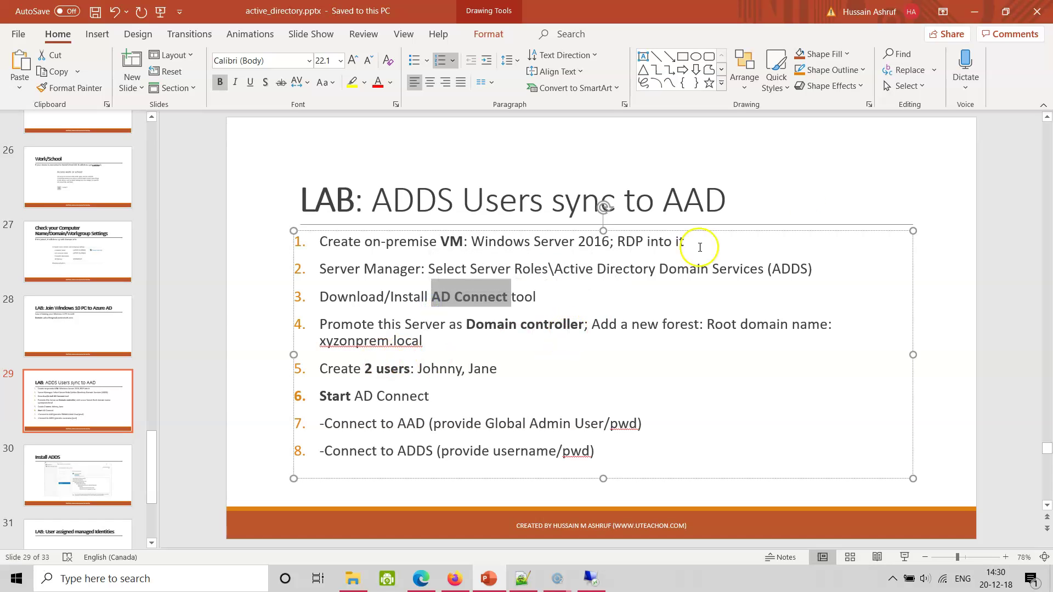
left_click(973, 13)
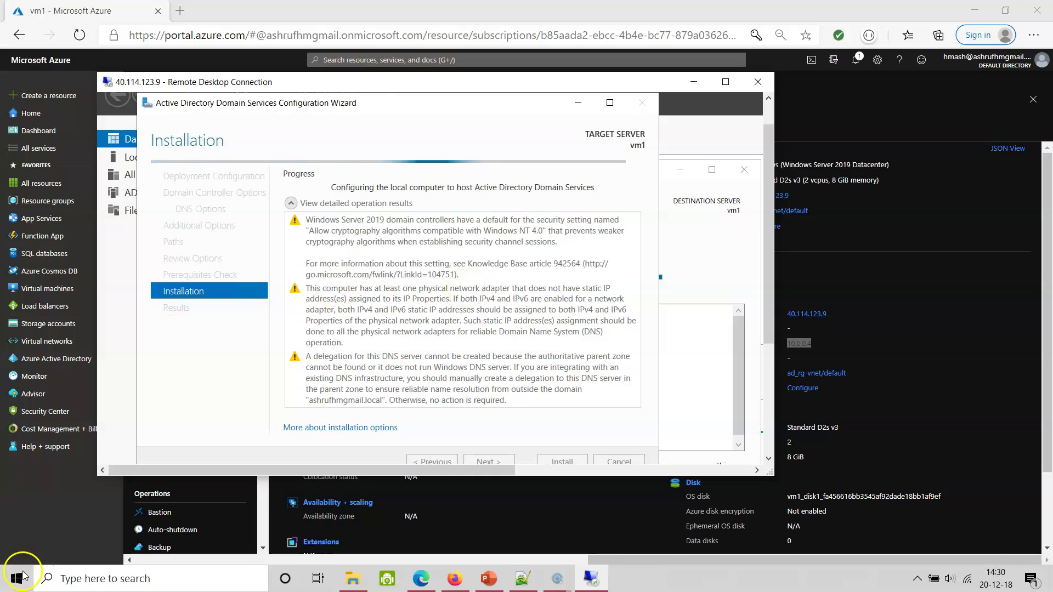
- Let the promotion finish and close the sign-out notice so vm1 restarts
left_click(20, 569)
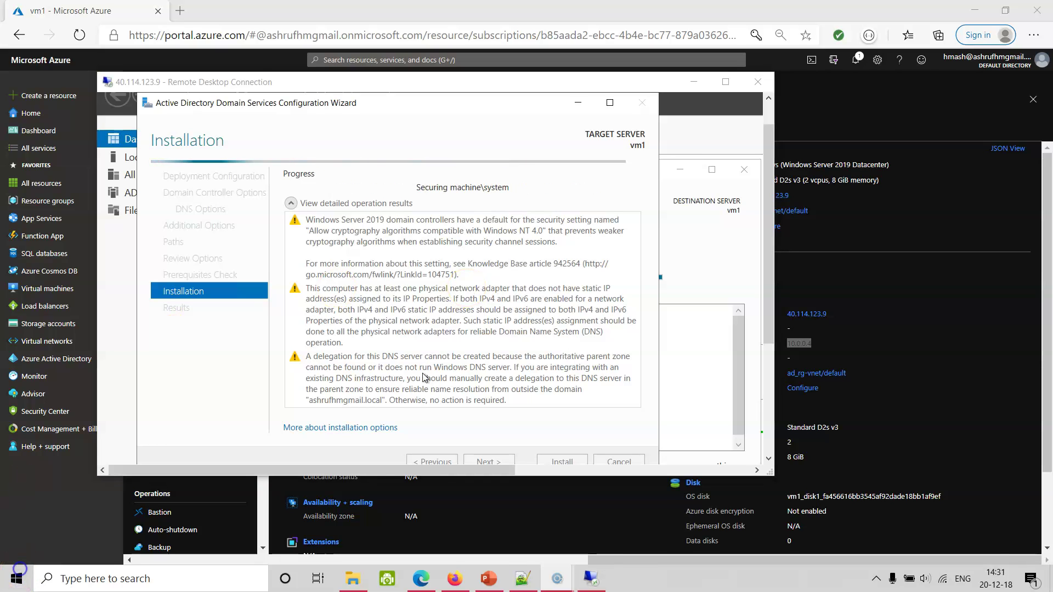
left_click(399, 231)
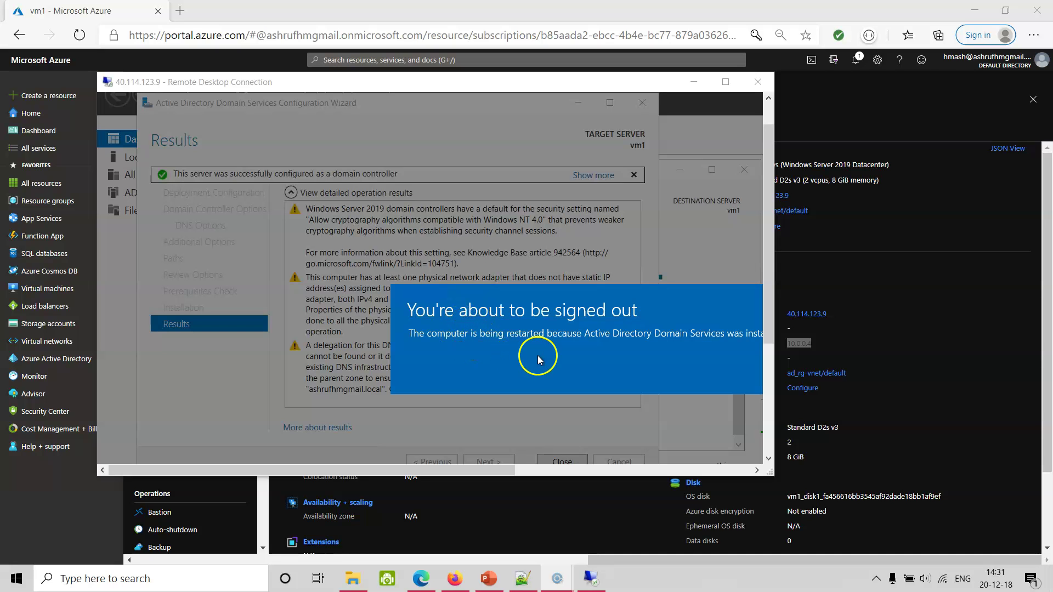
left_click_drag(498, 470, 603, 464)
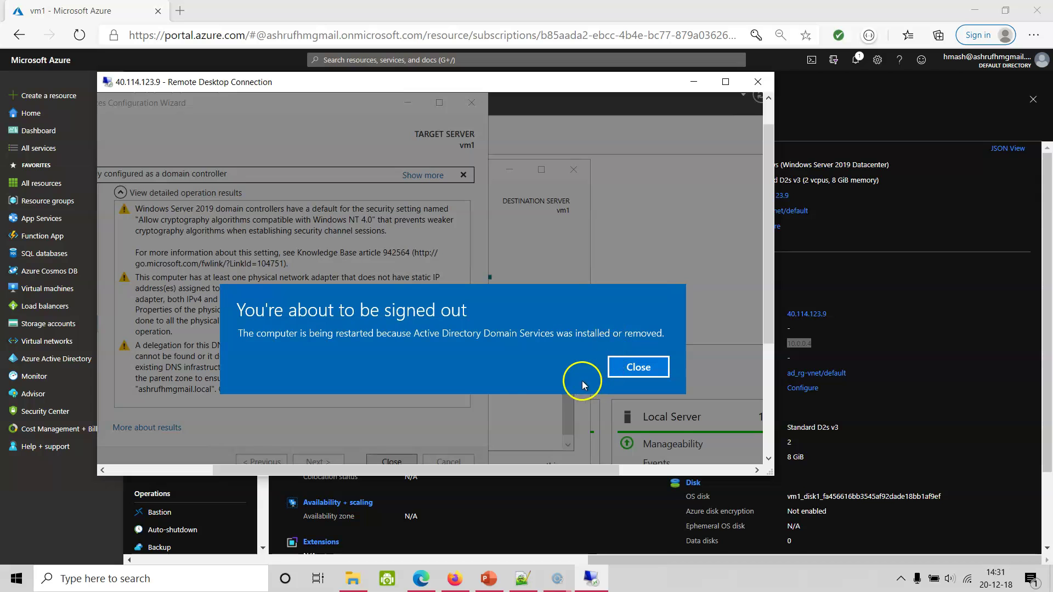
left_click(628, 369)
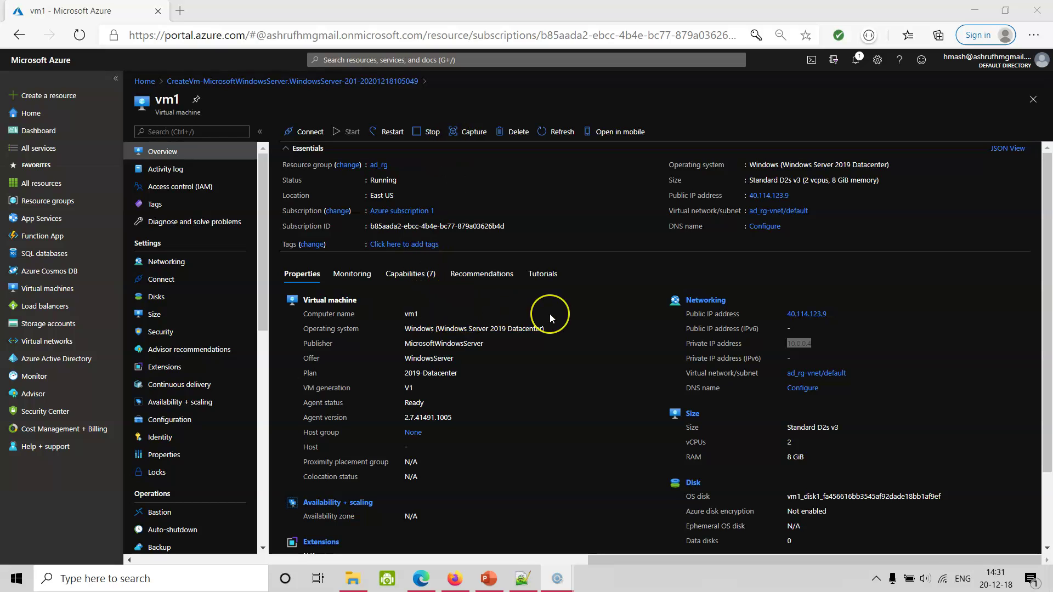
- Select vm1's public IP address 40.114.123.9 on its Overview page, then bring up Windows search
left_click(913, 328)
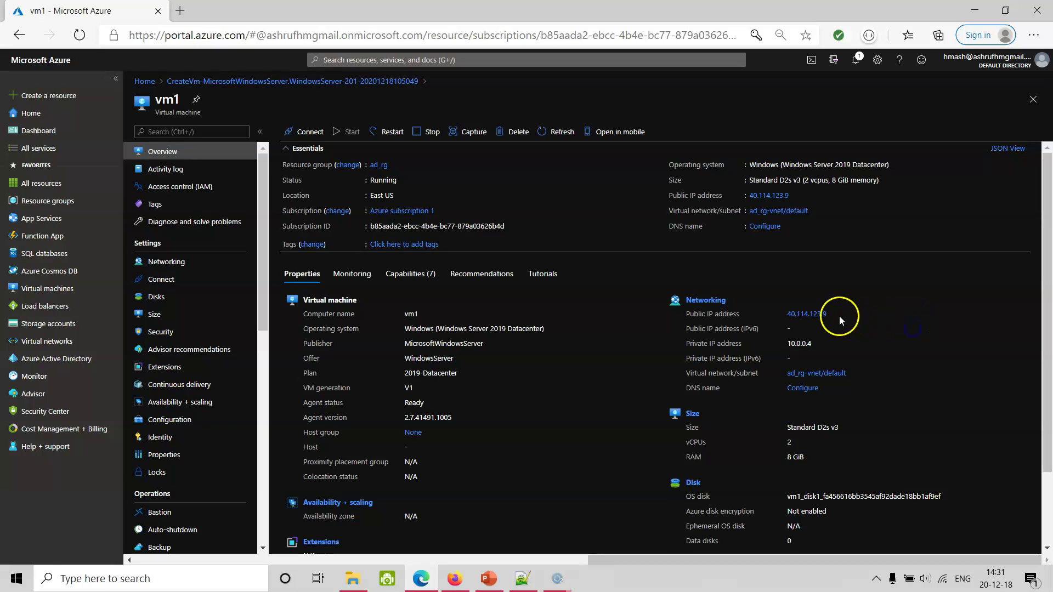
left_click_drag(838, 315, 797, 314)
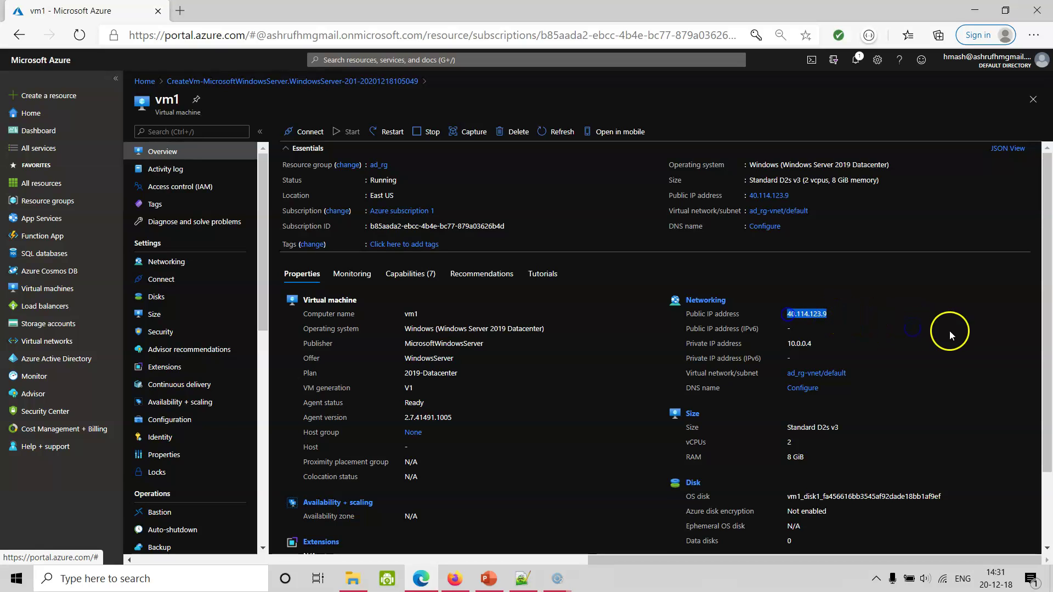
key("super")
- Launch Remote Desktop Connection and connect to 40.114.123.9, submitting the saved password
type("remote")
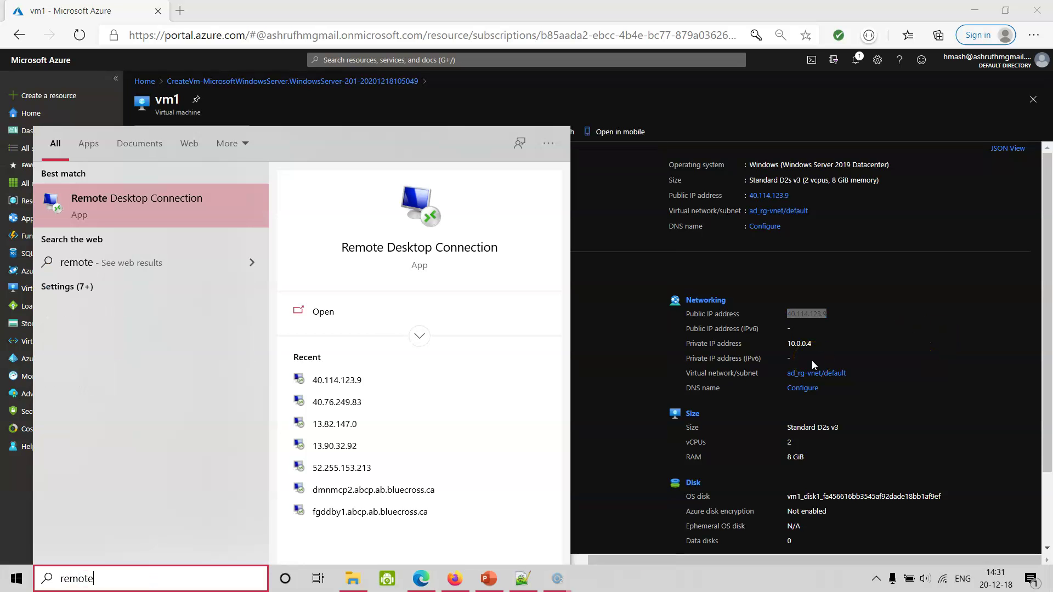
key("Return")
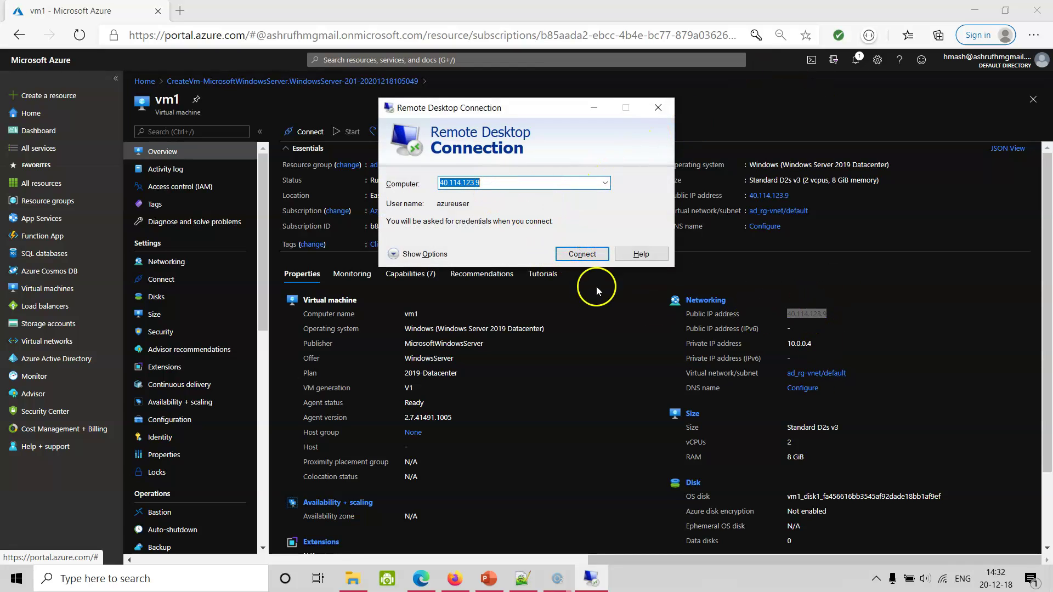
left_click(572, 255)
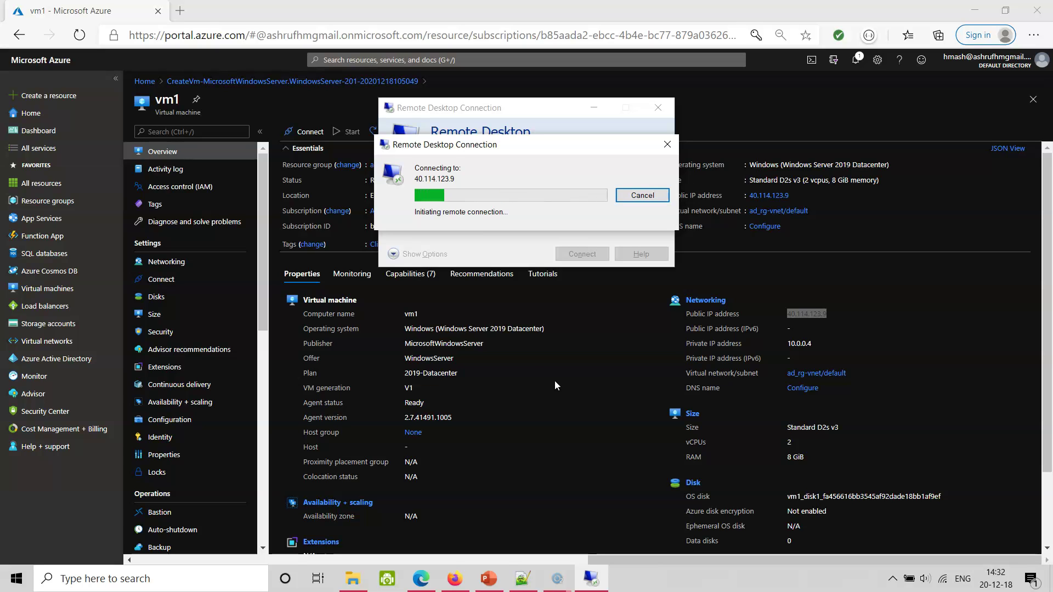
left_click(551, 376)
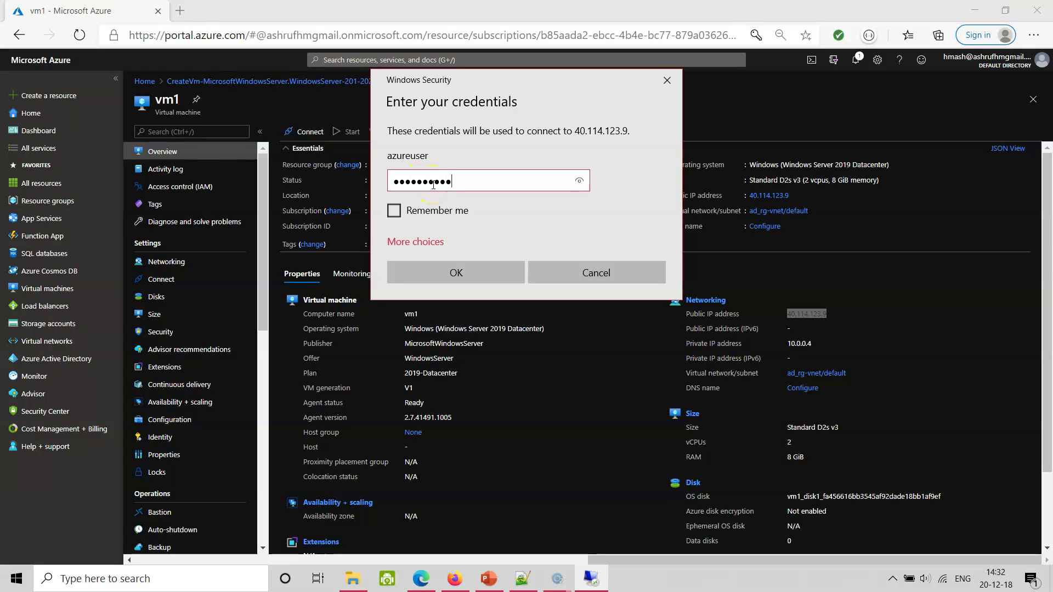
key("Return")
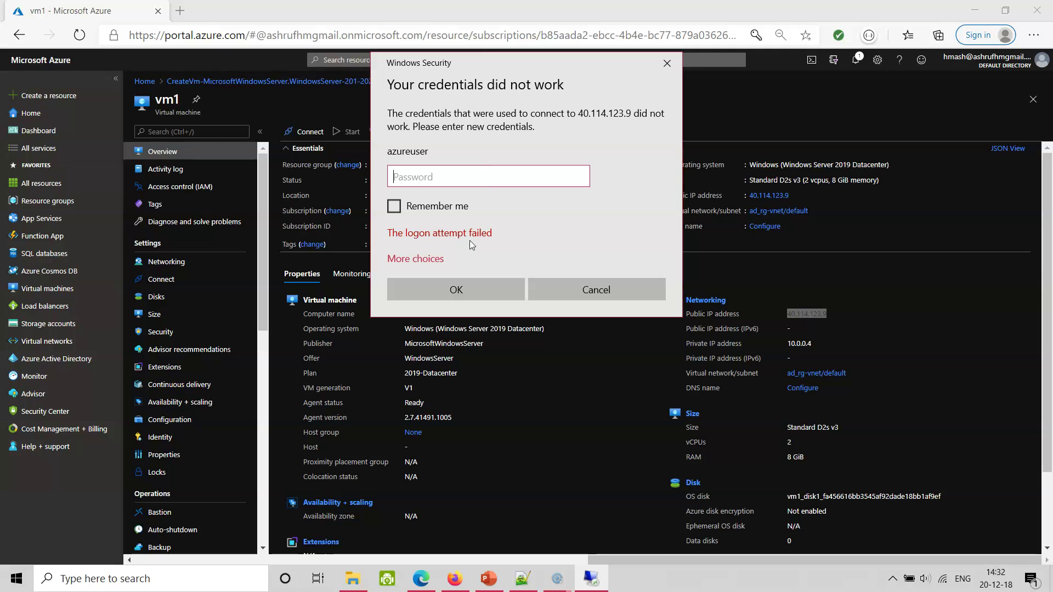
- Sign in with a different account, azureuser, and its password
left_click(426, 259)
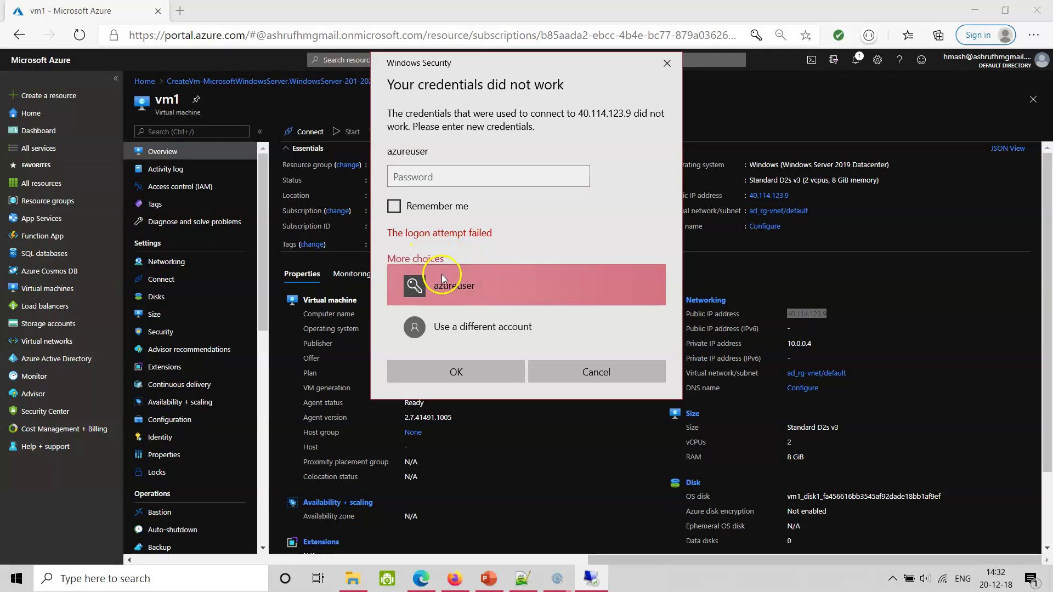
left_click(481, 333)
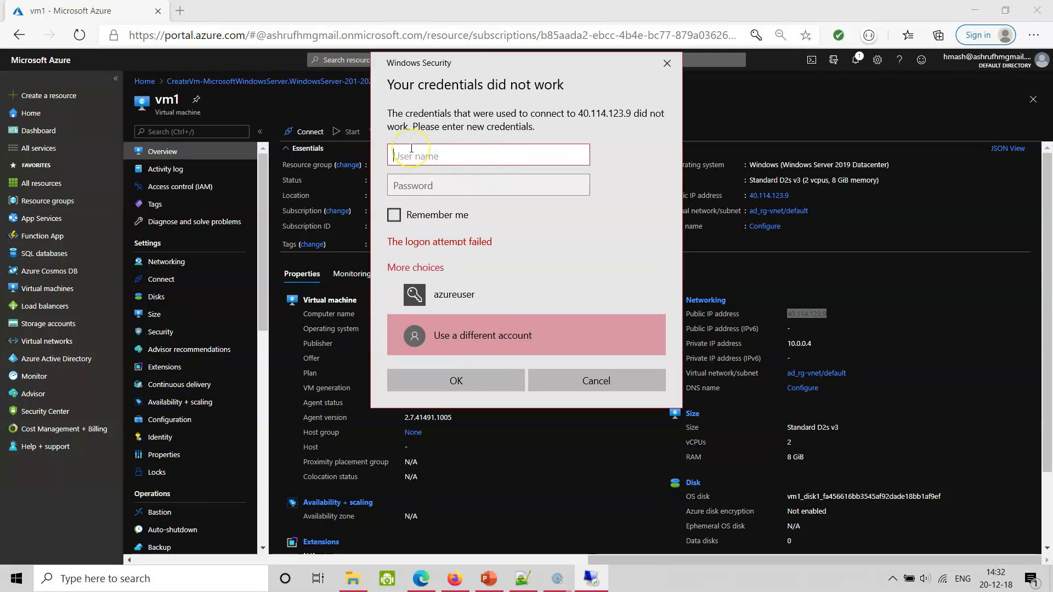
type("azureuser")
left_click(431, 187)
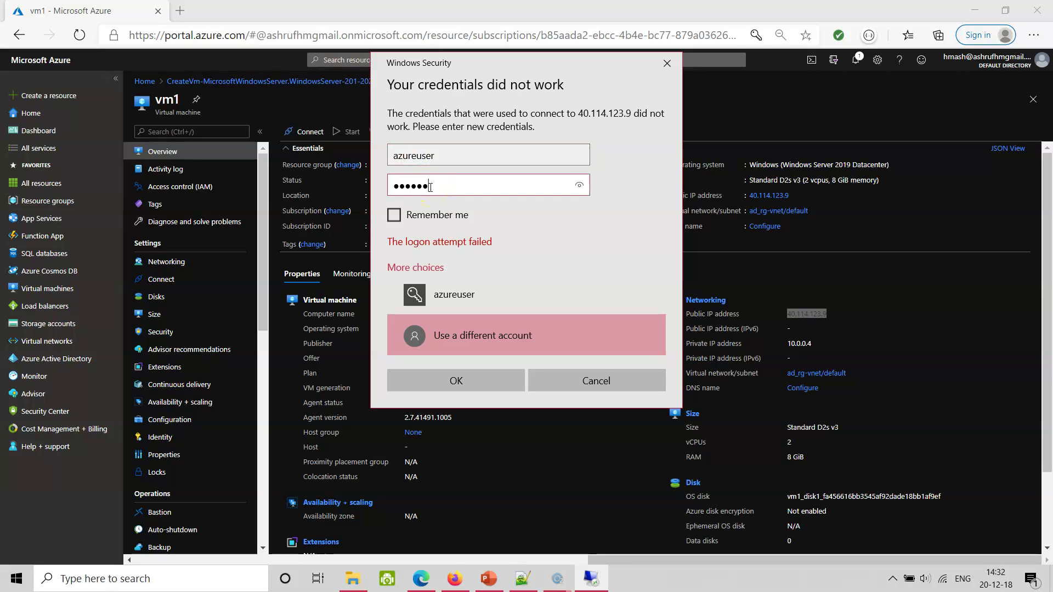
key("Return")
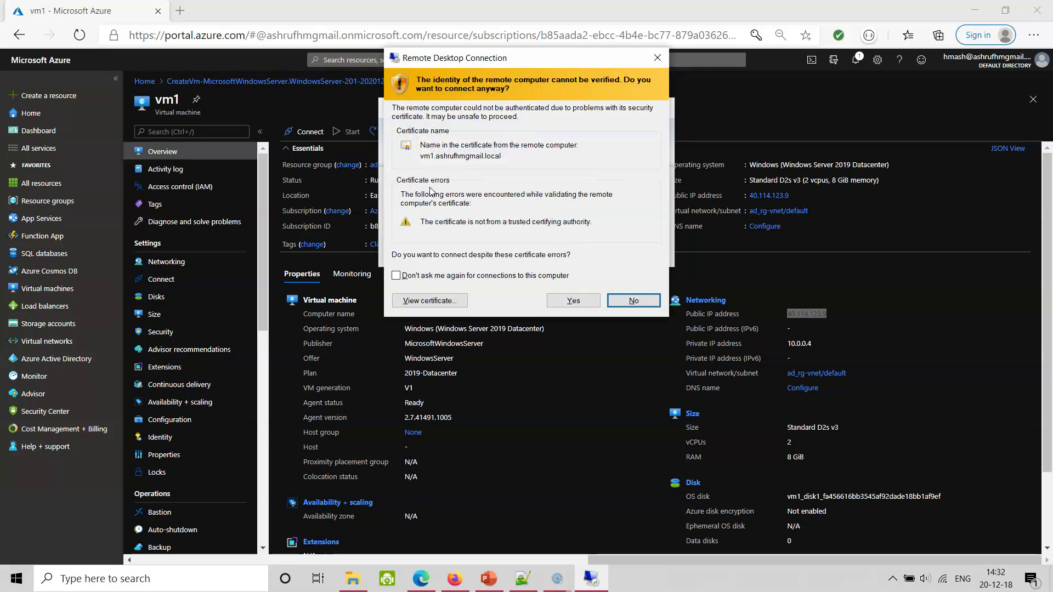
- Accept the untrusted certificate to open the session on vm1
left_click(571, 303)
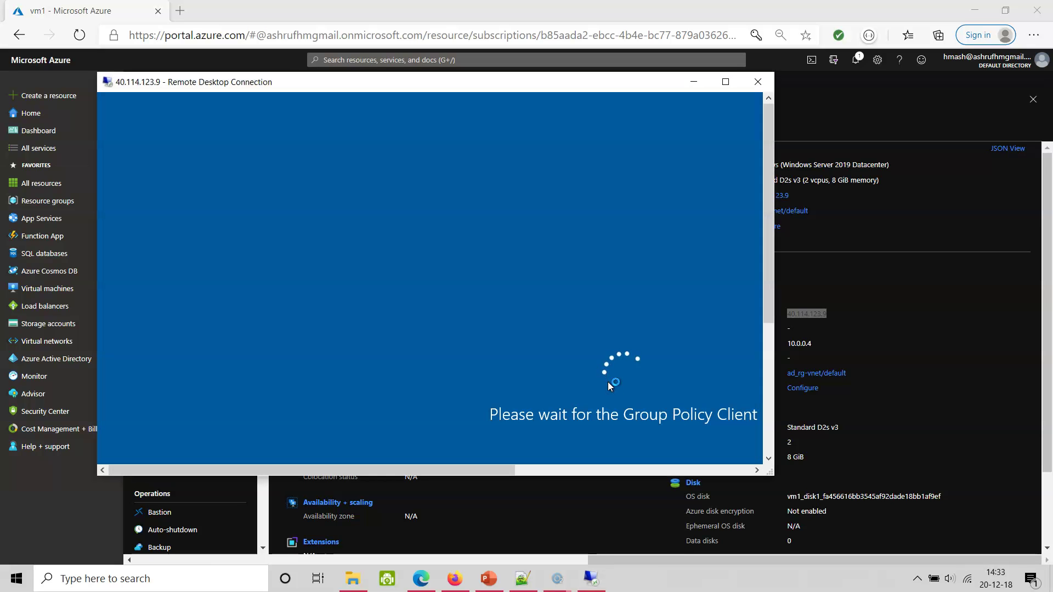
left_click_drag(493, 463, 603, 458)
left_click(365, 442)
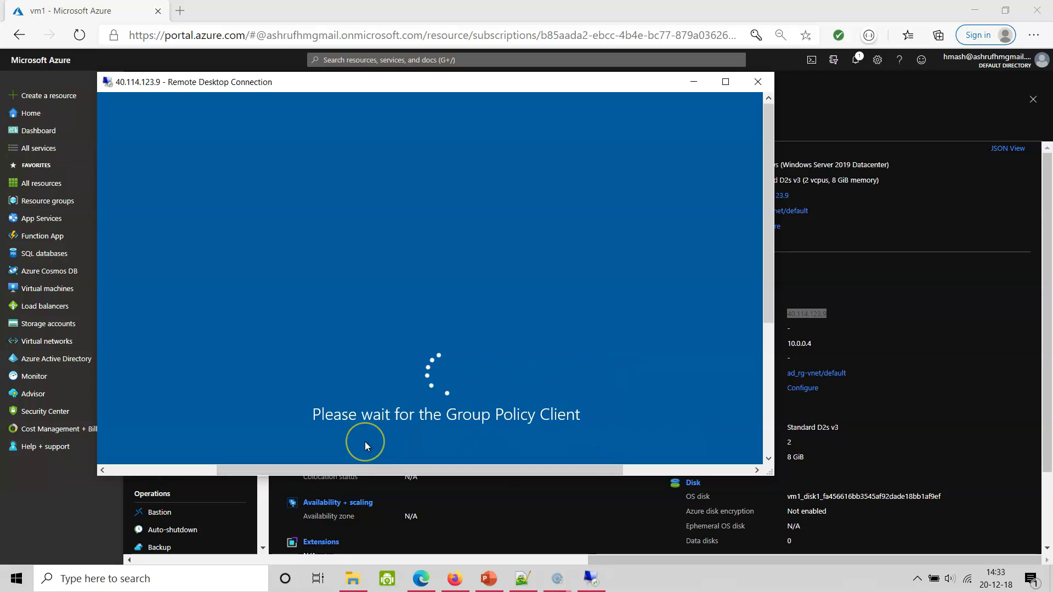
left_click_drag(444, 470, 444, 470)
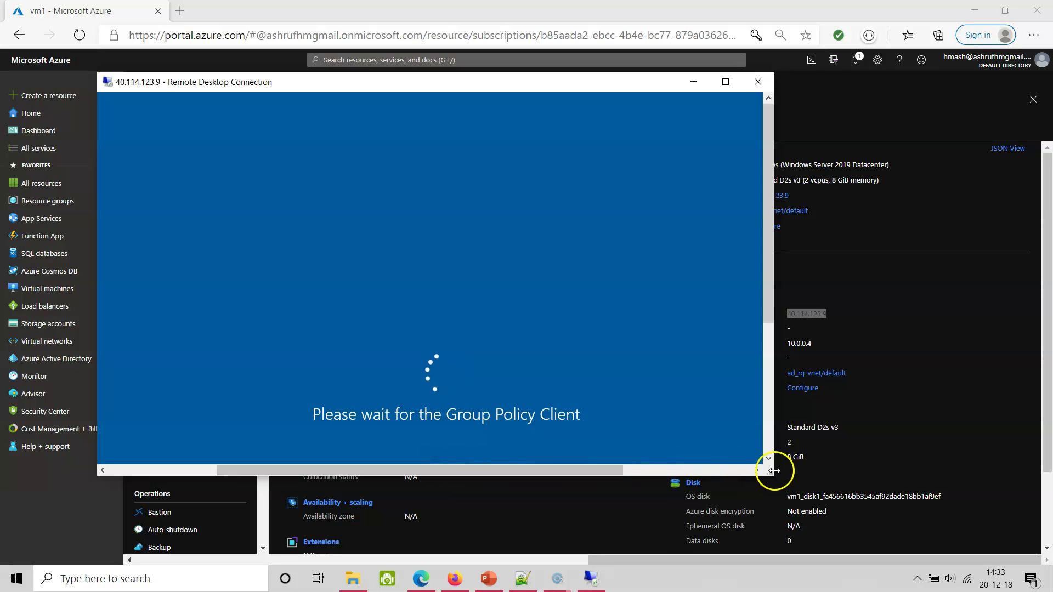
- Enlarge the Remote Desktop window while the session waits on the Group Policy Client
left_click_drag(774, 471, 794, 544)
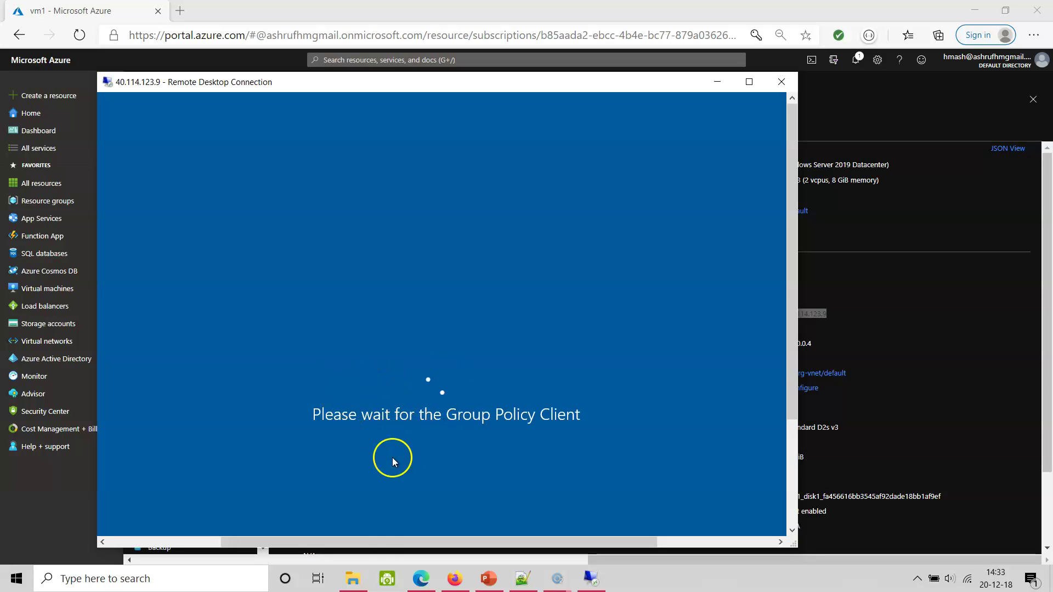
mouse_move(376, 540)
left_mouse_down()
mouse_move(251, 539)
mouse_move(419, 527)
mouse_move(382, 536)
left_mouse_up()
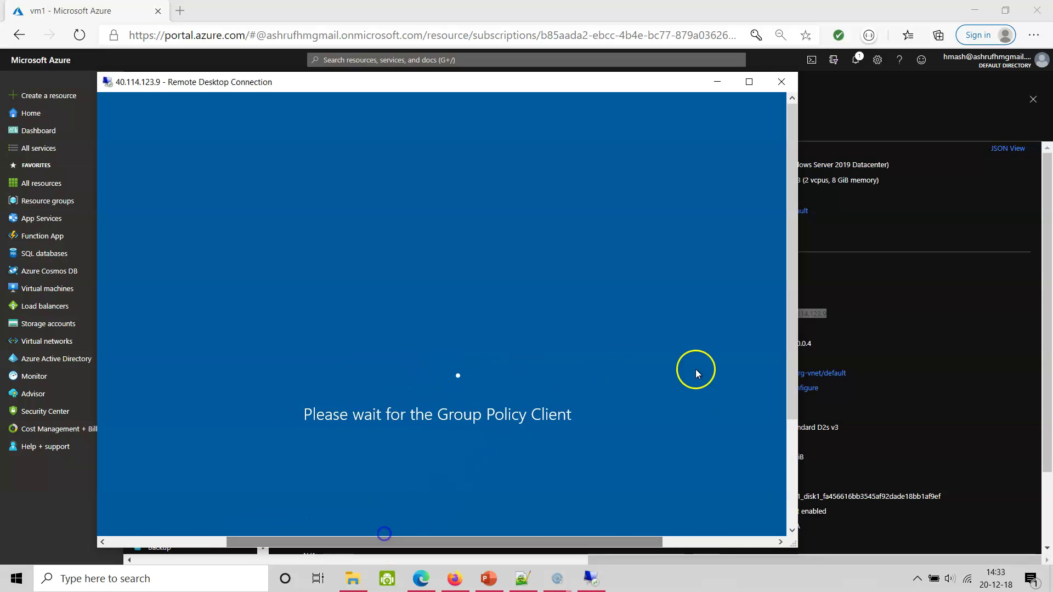
left_click_drag(789, 305, 783, 402)
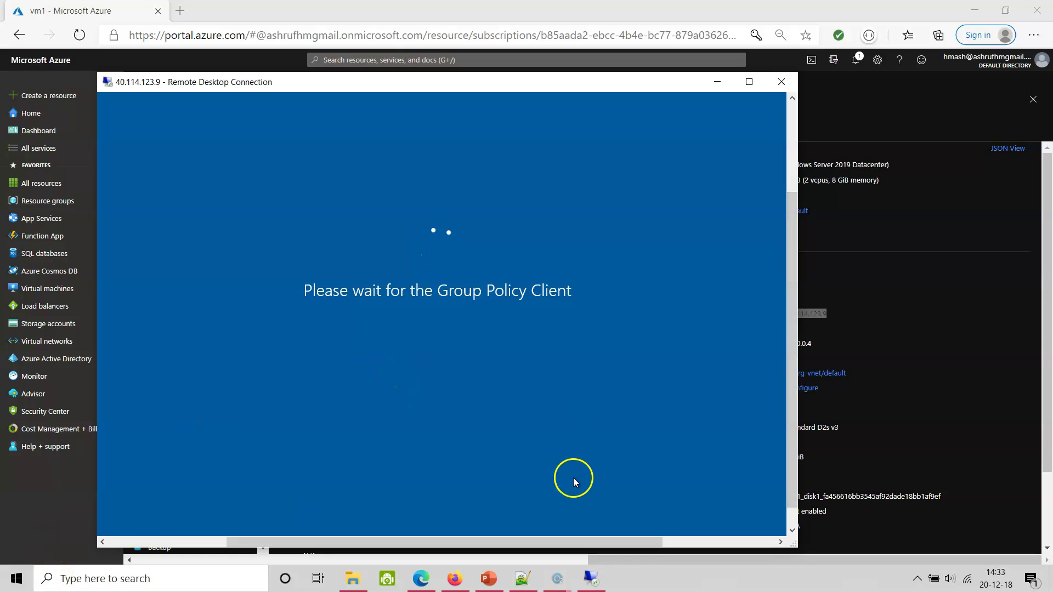
left_click(557, 580)
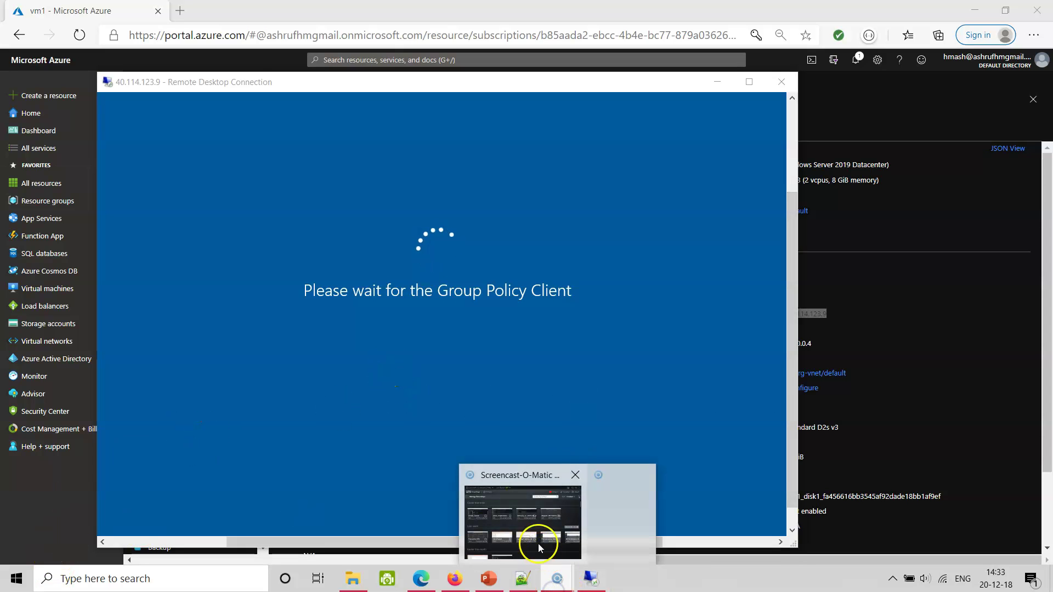
left_click(527, 534)
left_click(761, 97)
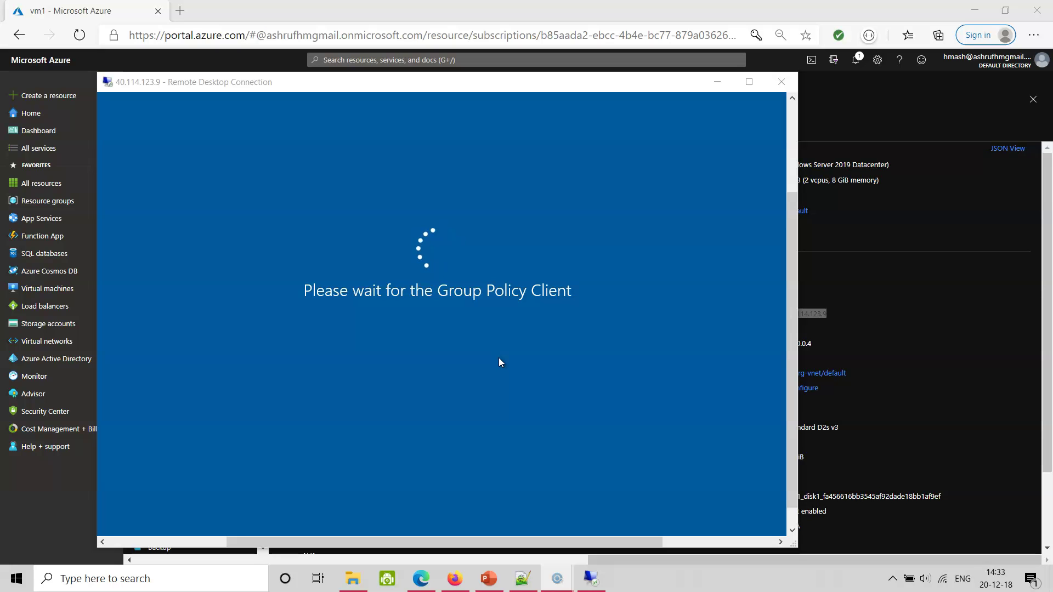
mouse_move(559, 585)
left_click(541, 535)
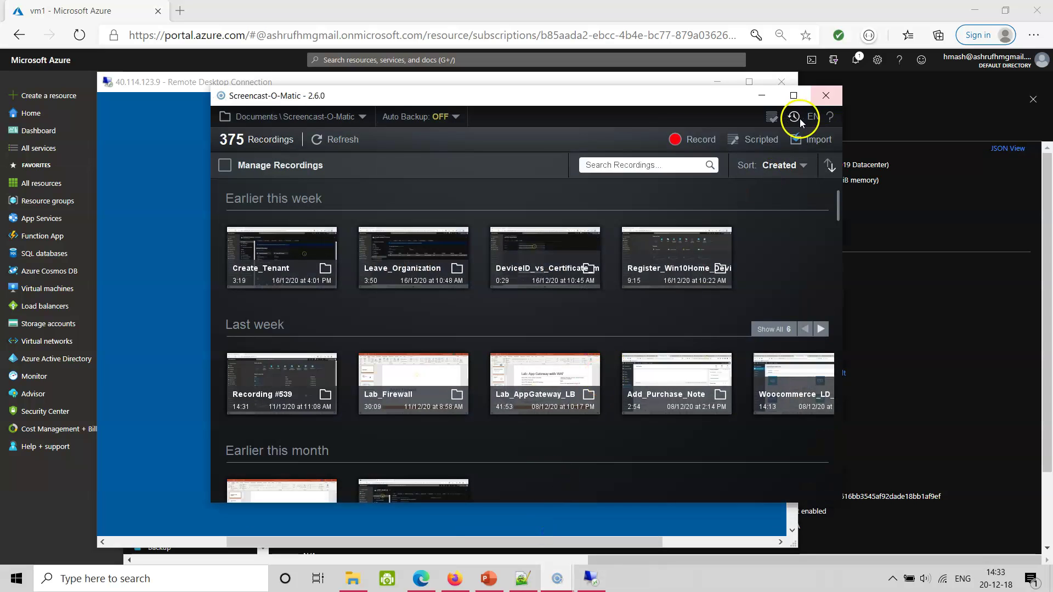
left_click(768, 100)
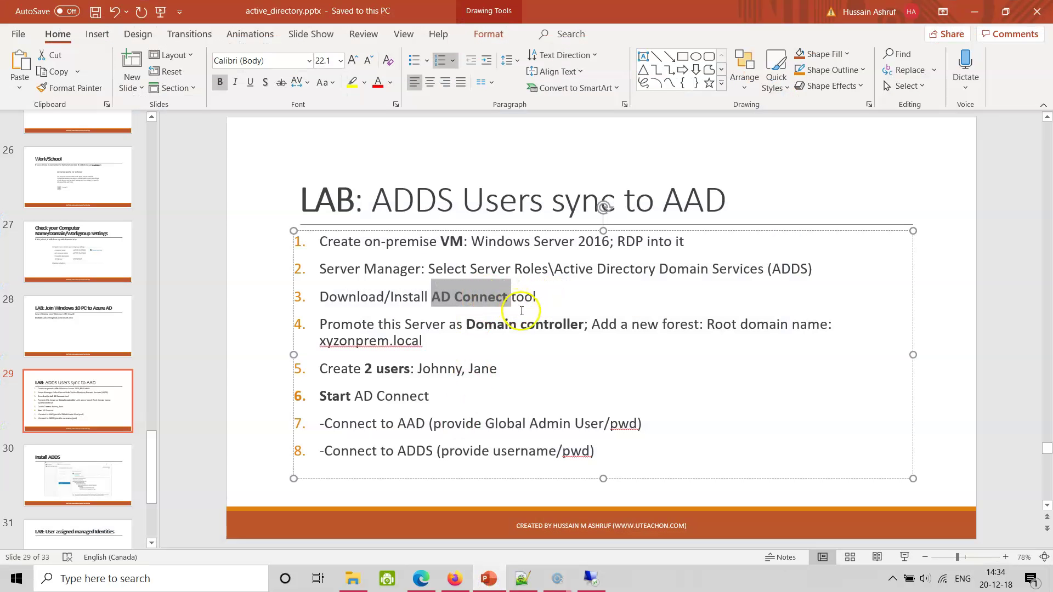
left_click_drag(426, 341, 330, 327)
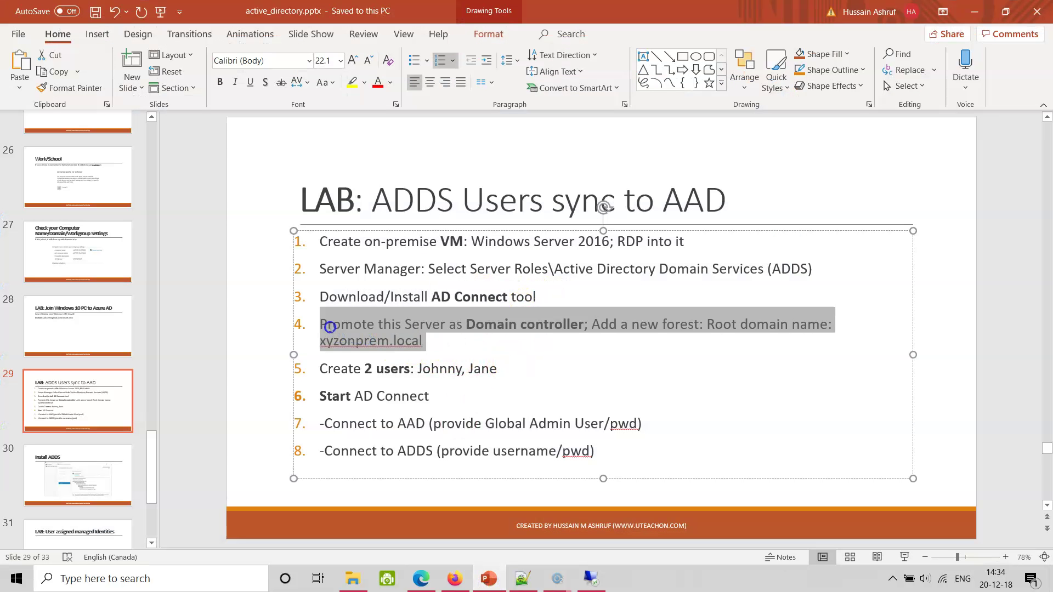
left_click(515, 296)
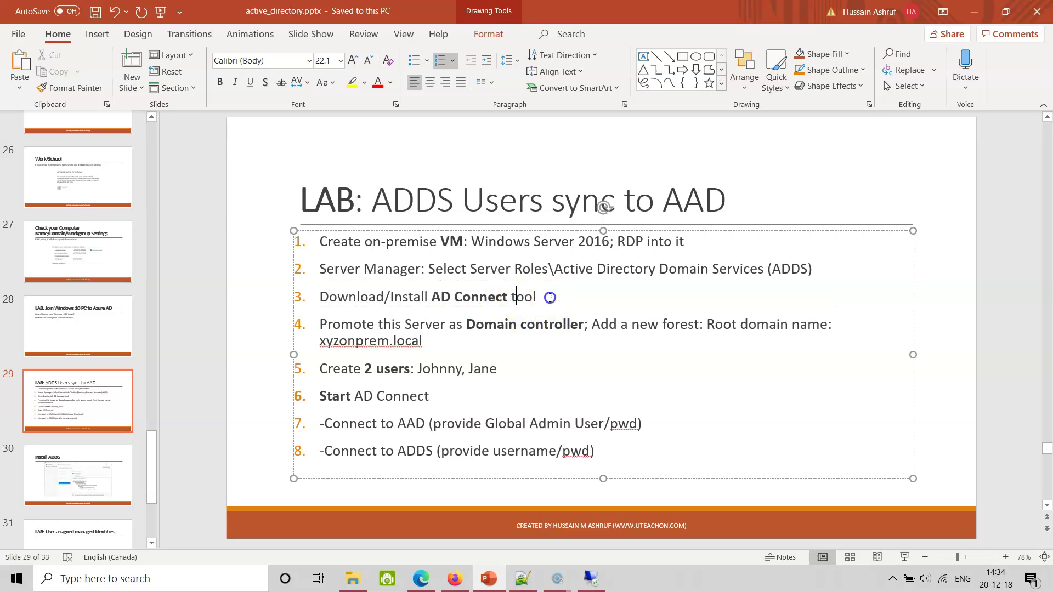
left_click_drag(550, 297, 347, 298)
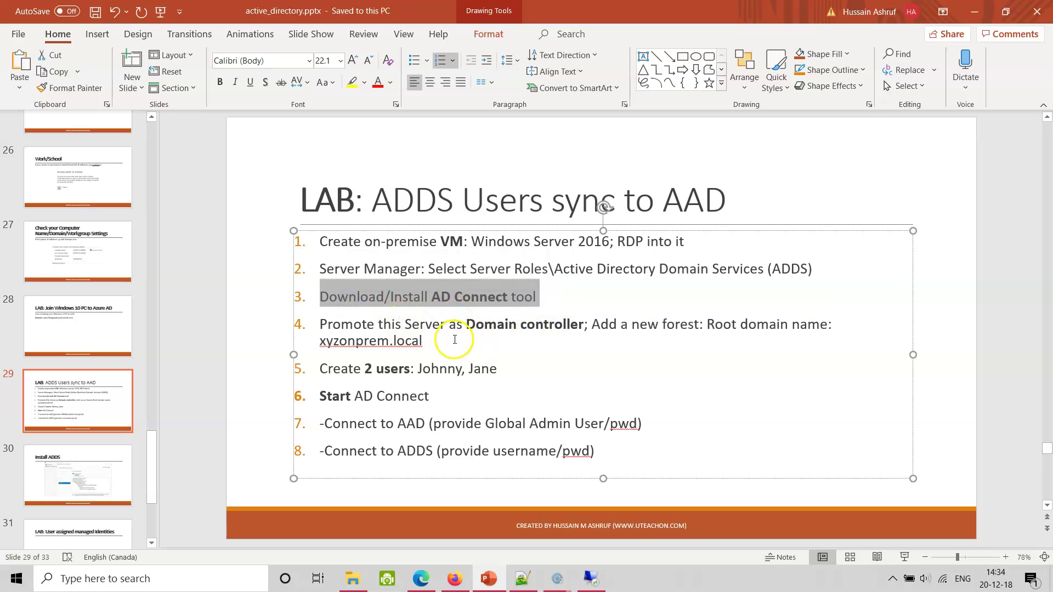
left_click(410, 344)
left_click_drag(451, 341, 334, 305)
left_click(440, 348)
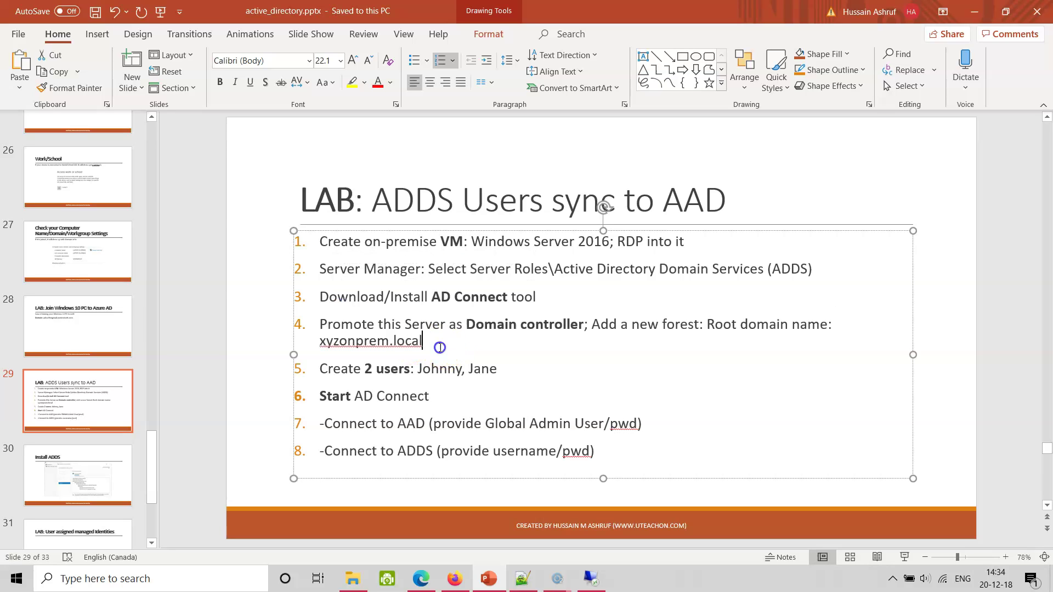
left_click_drag(439, 348, 327, 324)
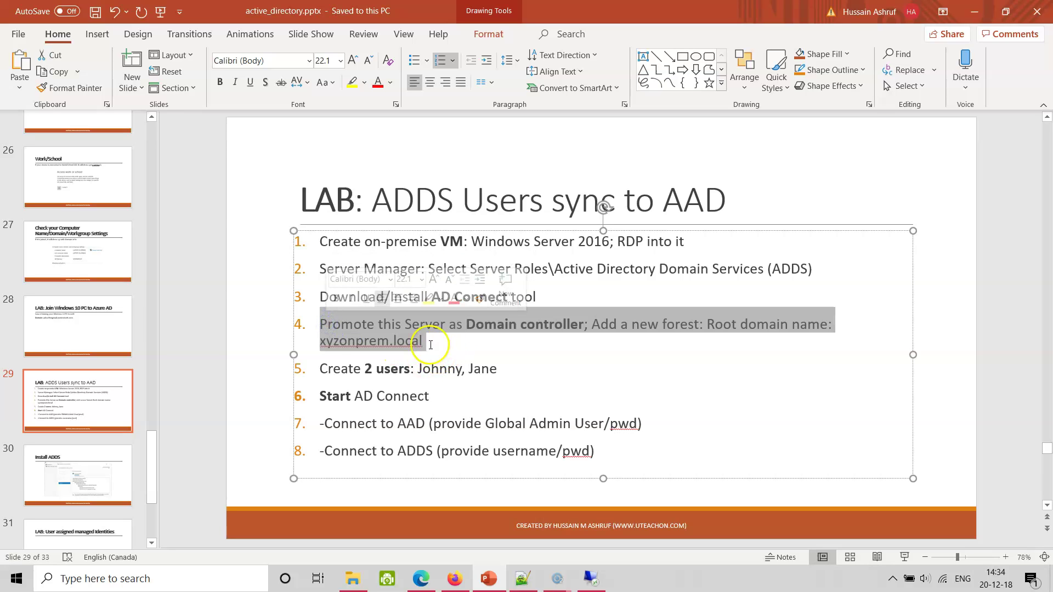
left_click(433, 343)
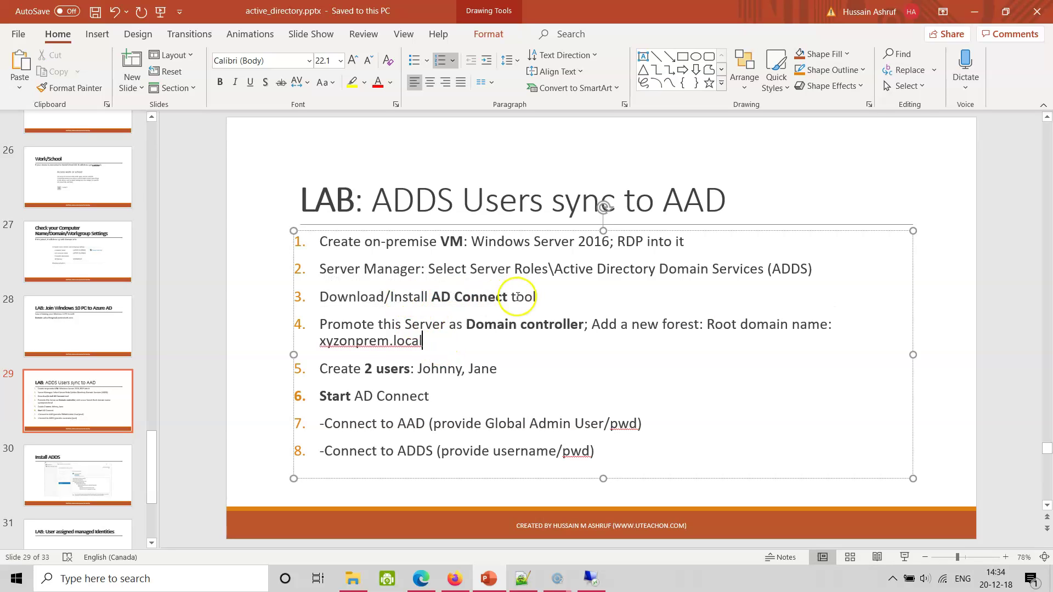
left_click_drag(557, 297, 337, 301)
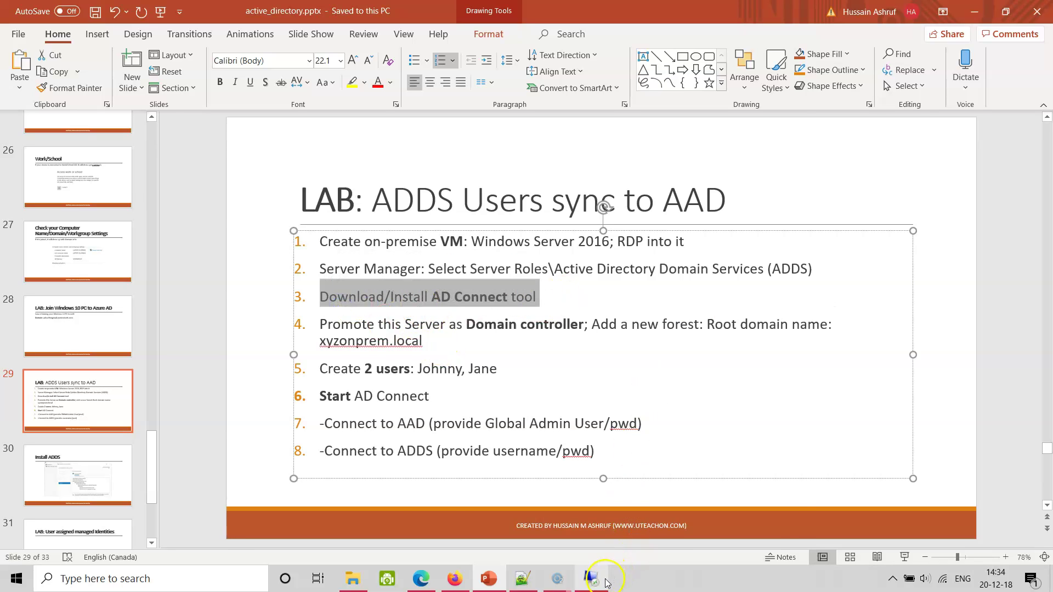
left_click(606, 583)
left_click(428, 582)
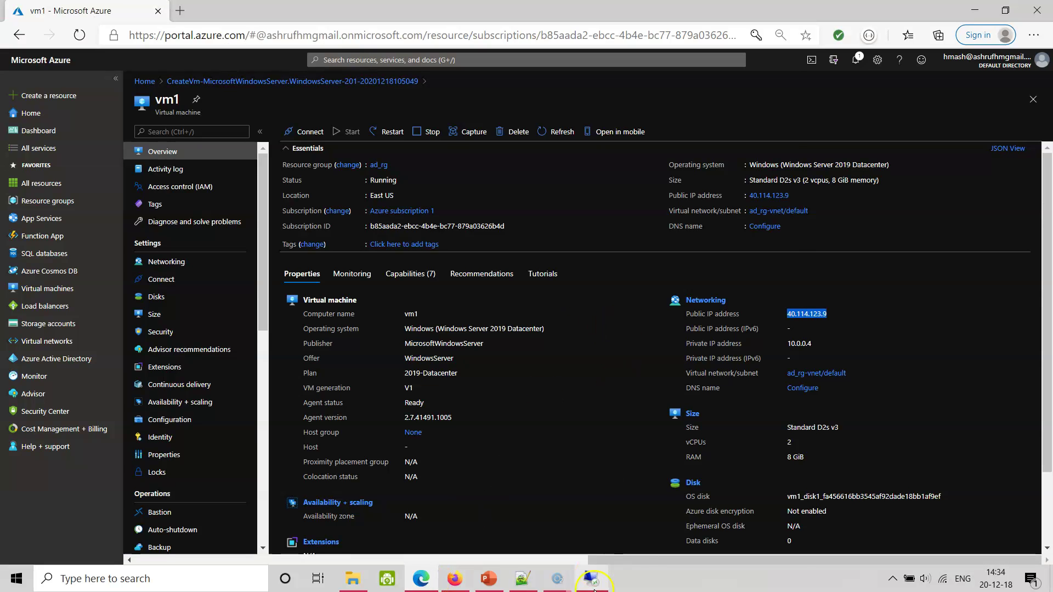
- Bring the vm1 Remote Desktop session forward and start a new screen recording
left_click(593, 579)
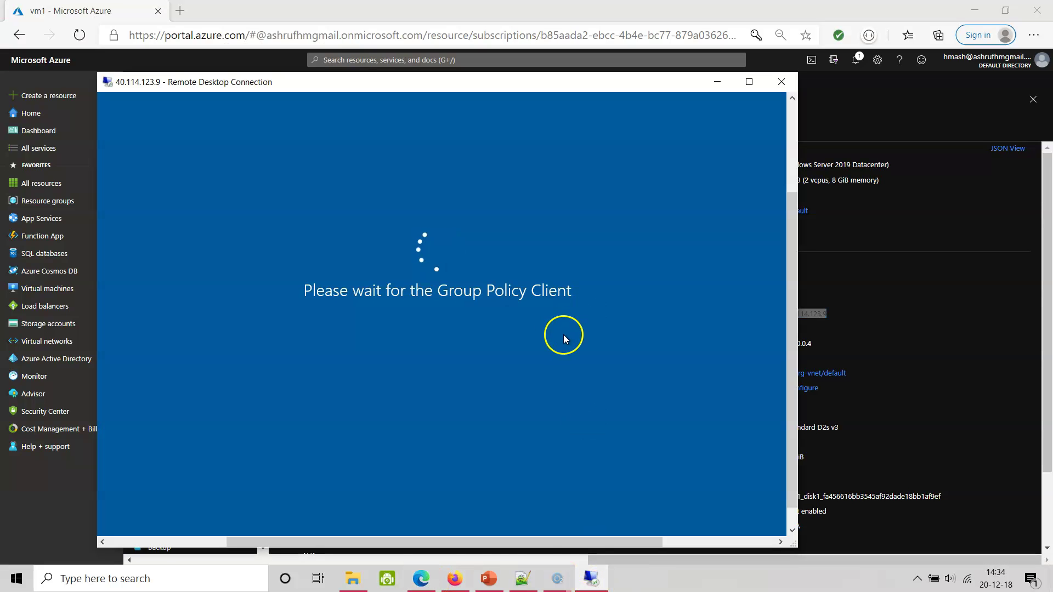
mouse_move(563, 582)
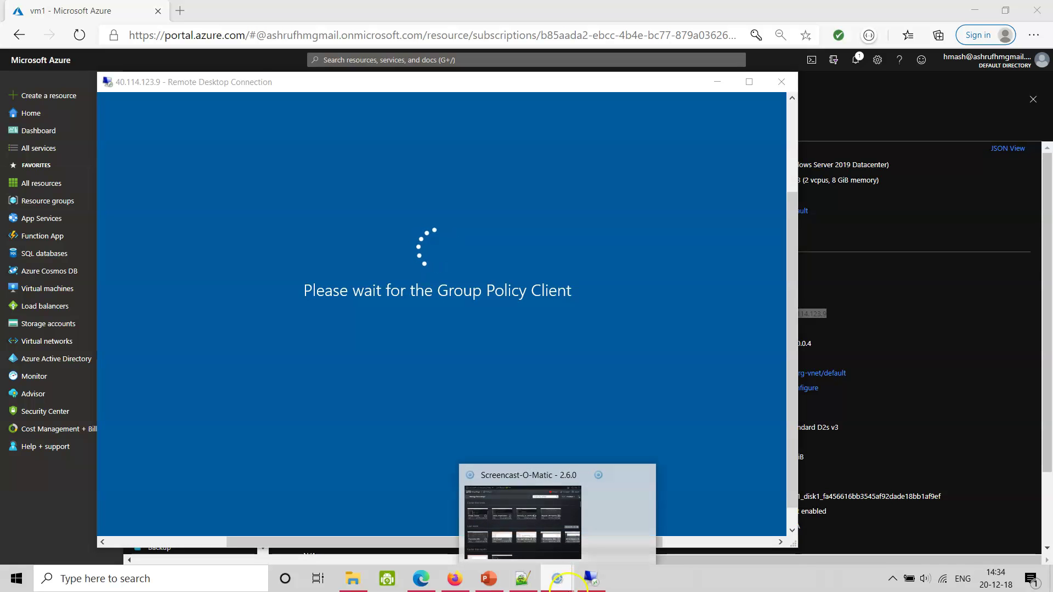
left_click(564, 585)
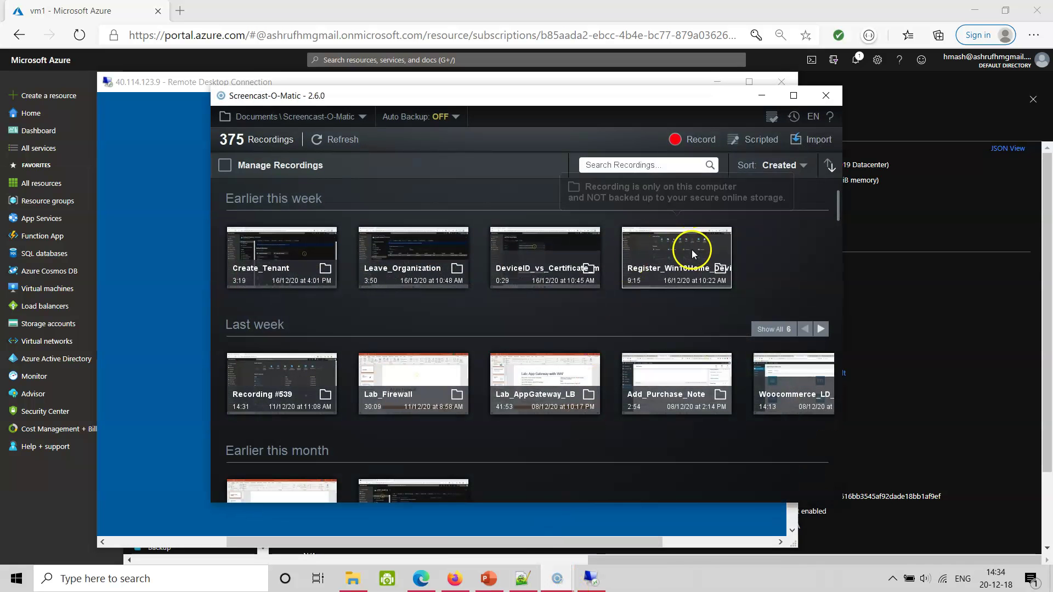
left_click(699, 141)
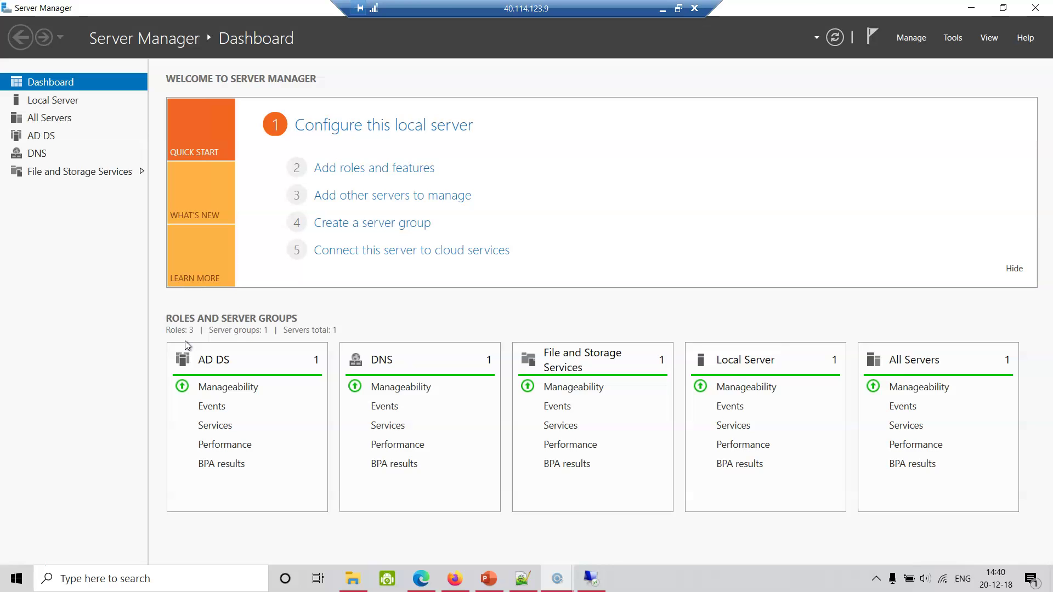
- Hide the slide deck, restore Server Manager to a window, and launch Internet Explorer on vm1
left_click(490, 579)
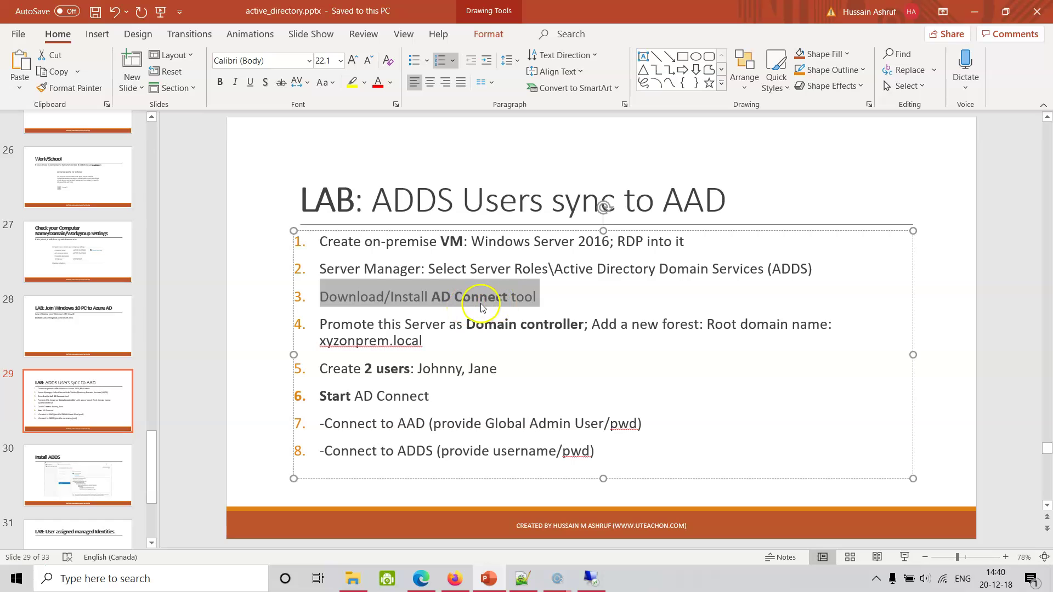
left_click(973, 11)
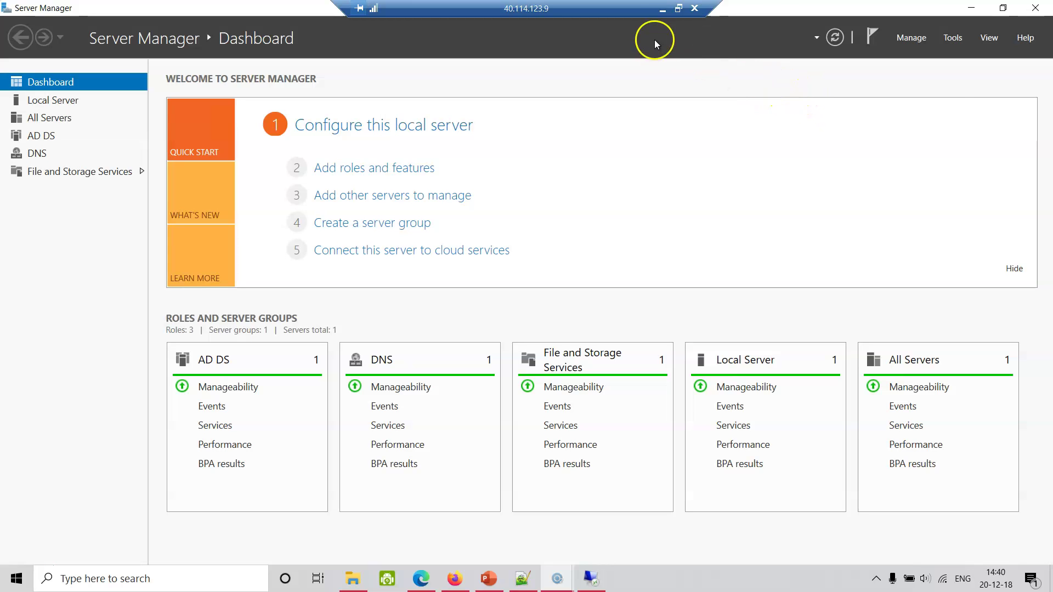
left_click(1002, 8)
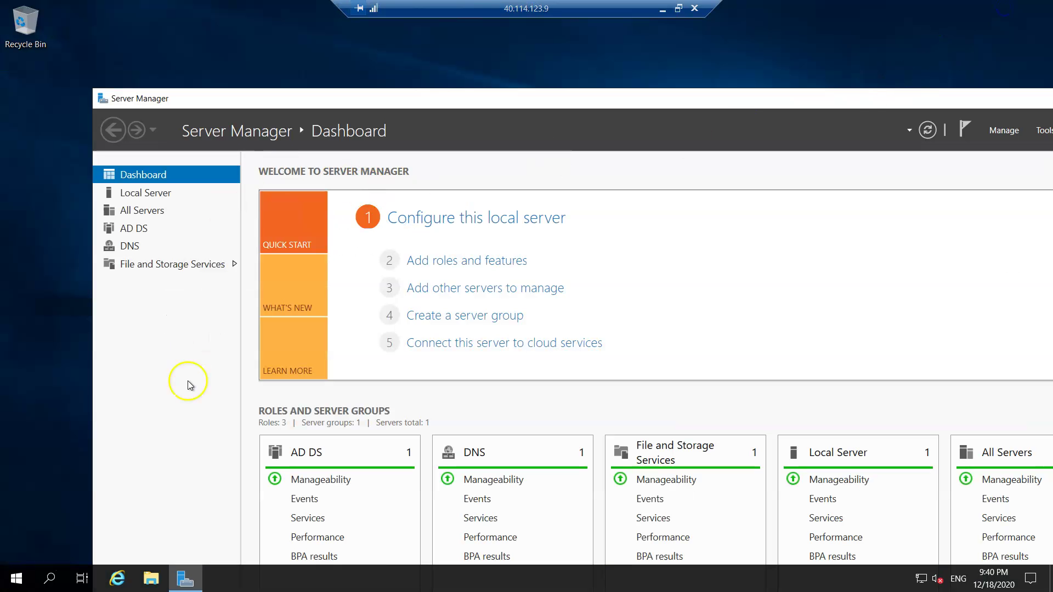
left_click(121, 579)
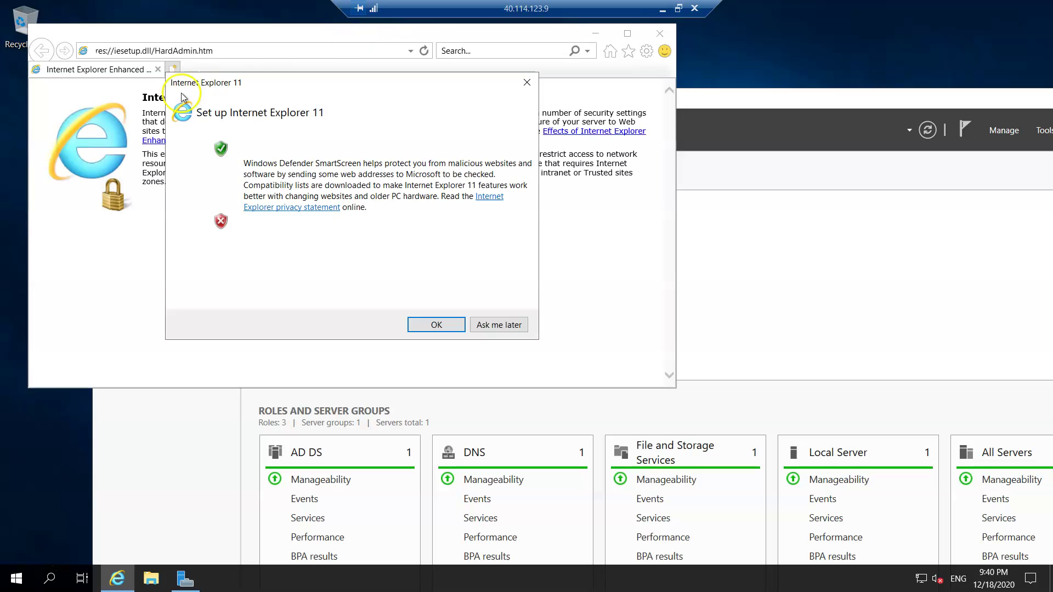
- Accept IE11 default setup, search Bing for 'ad connect download', and clear the security prompts
left_click(422, 326)
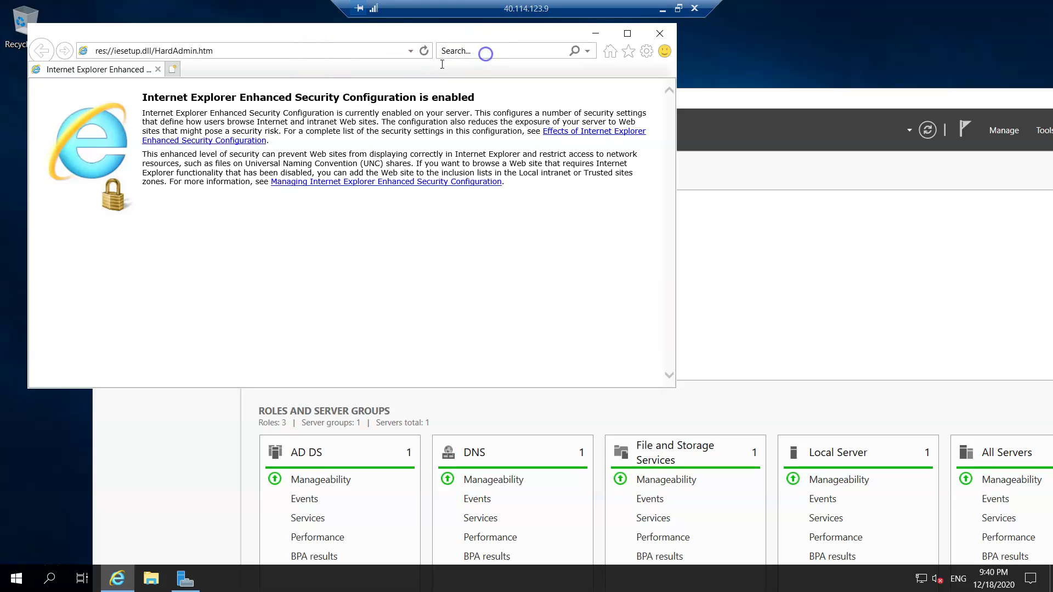
type("ad connect")
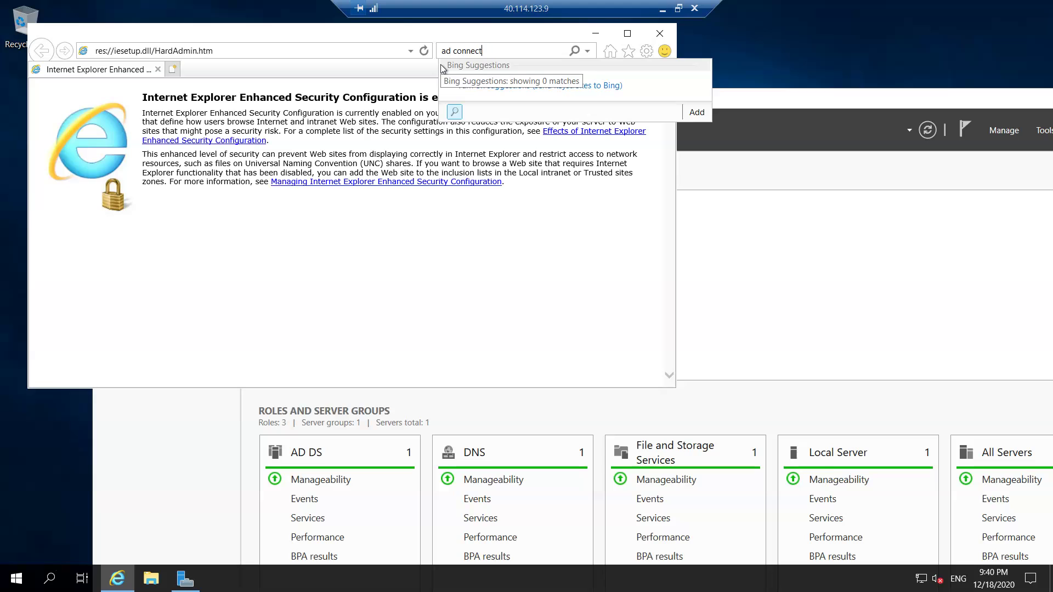
type(" download")
key("Return")
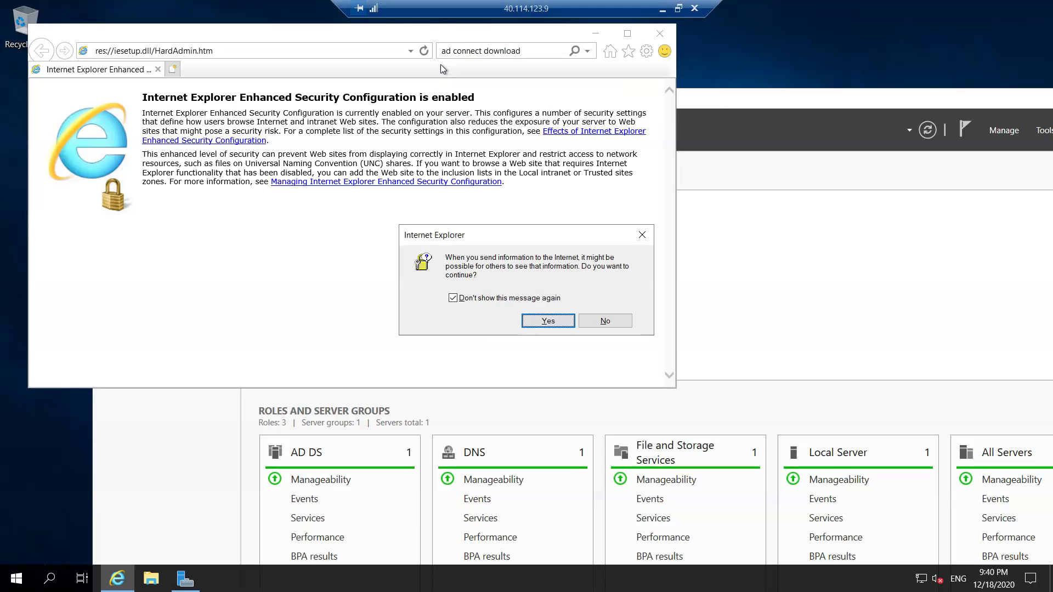
left_click(530, 321)
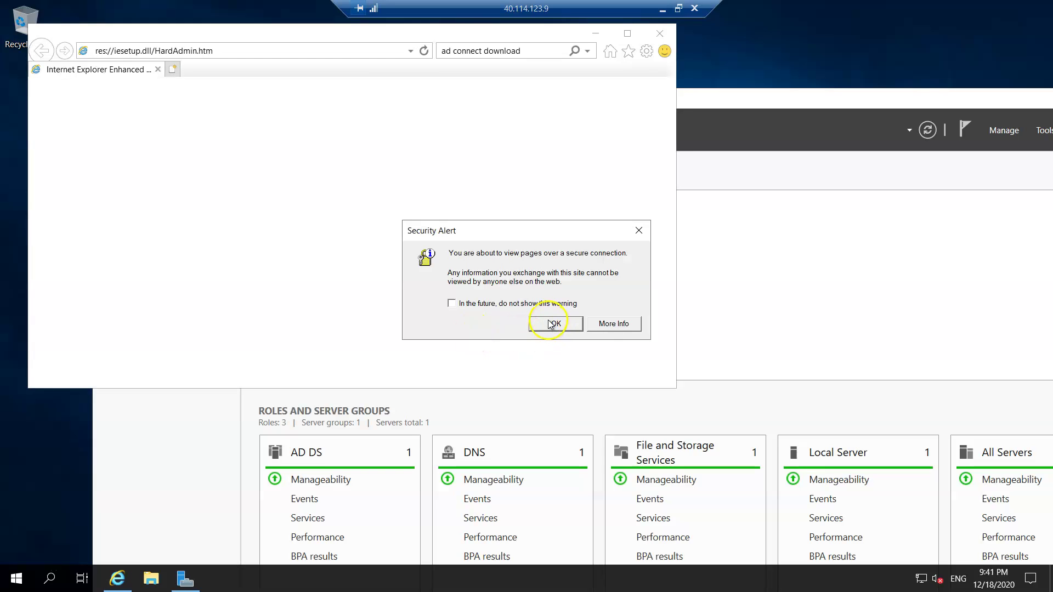
left_click(554, 324)
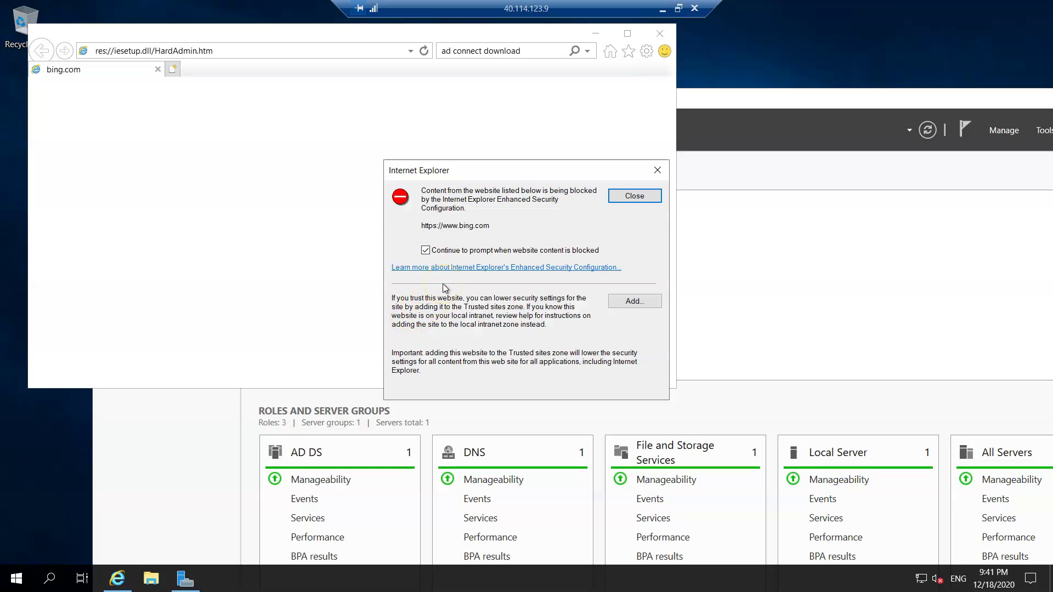
left_click(631, 195)
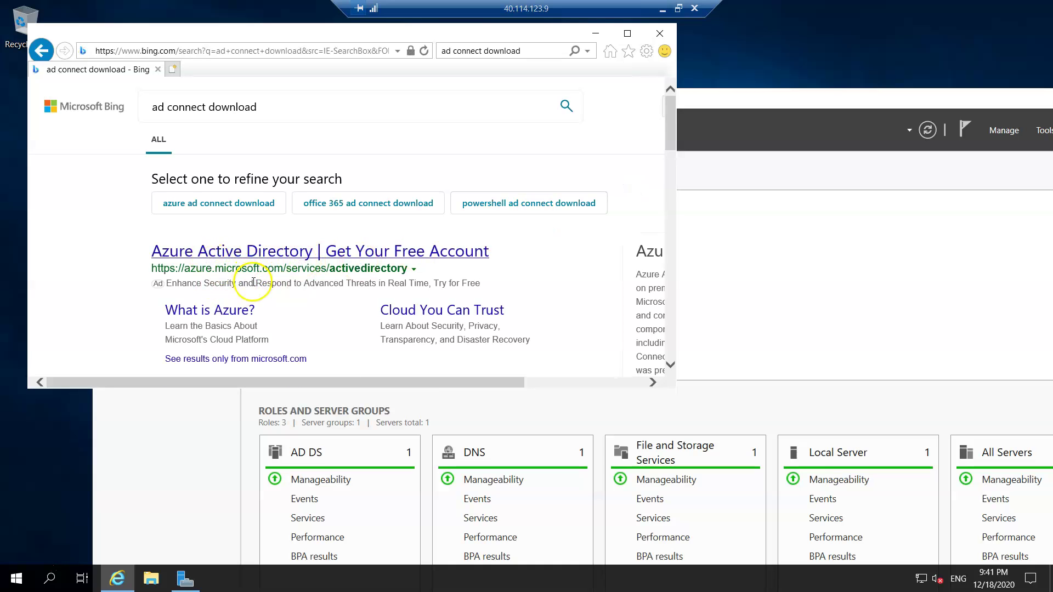
- Scroll through the results to reach the Microsoft Download Center page for Azure Active Directory Connect
scroll(257, 291, "down", 3)
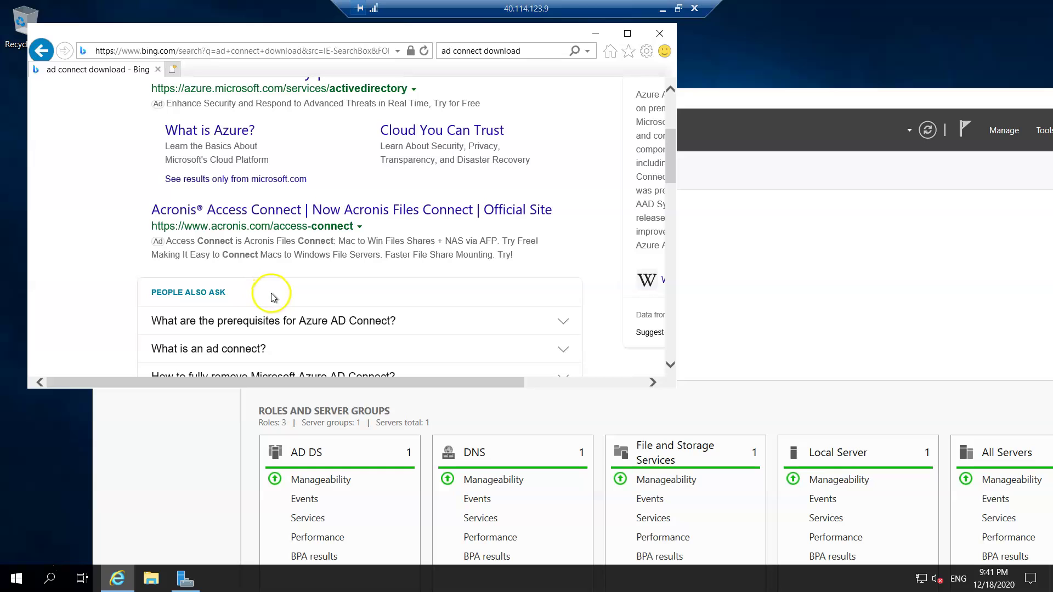
scroll(274, 297, "up", 1)
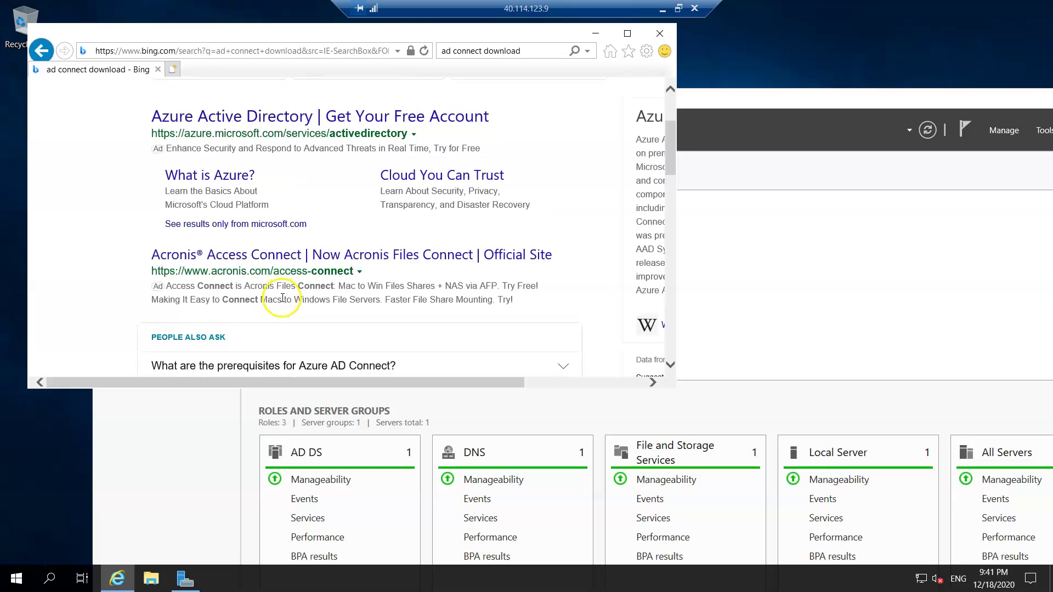
scroll(280, 297, "down", 4)
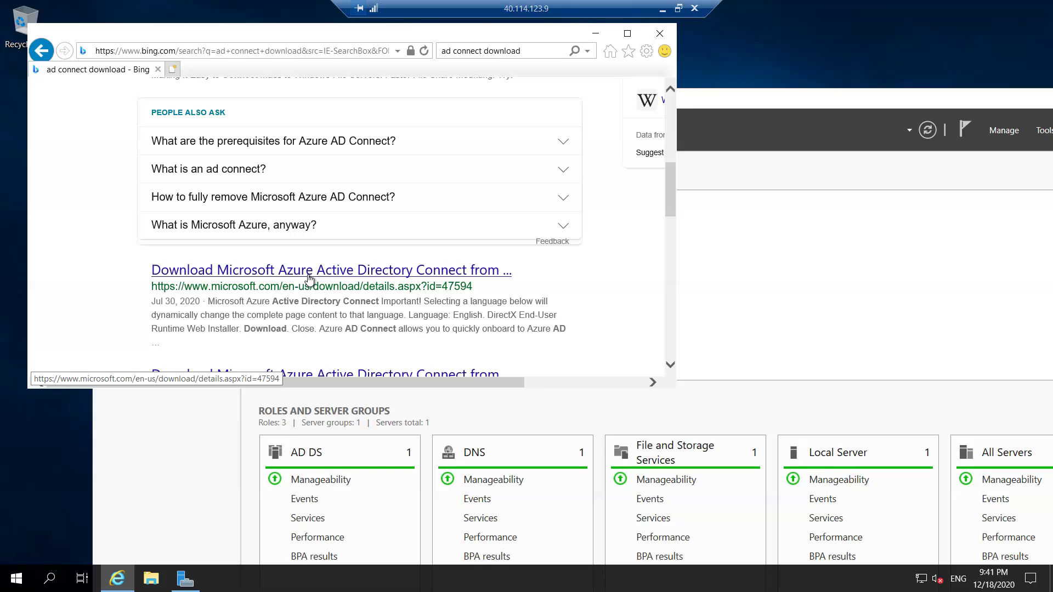
scroll(318, 313, "down", 2)
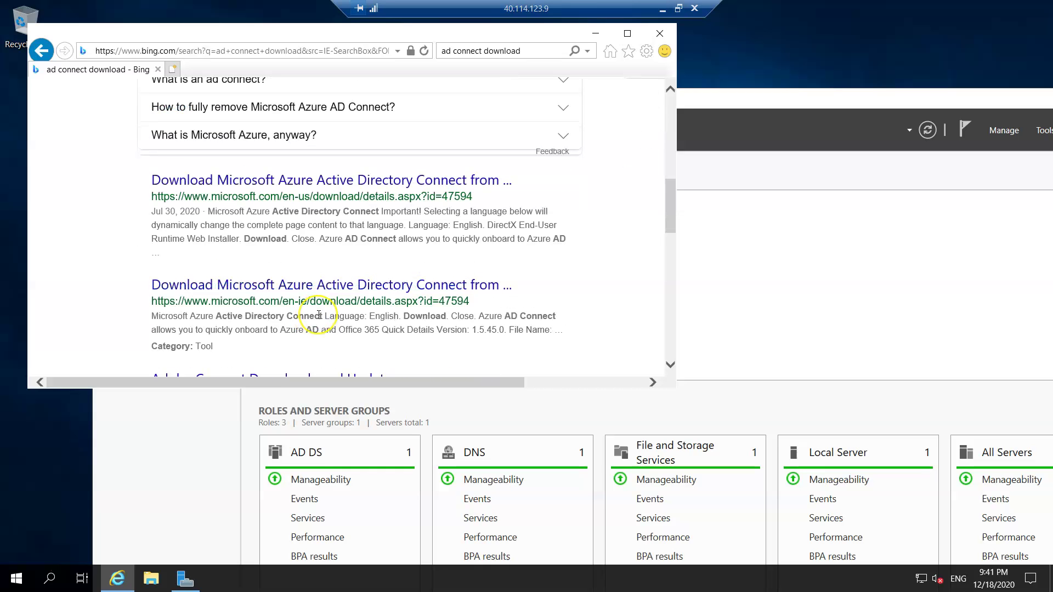
scroll(319, 315, "up", 1)
scroll(319, 314, "up", 10)
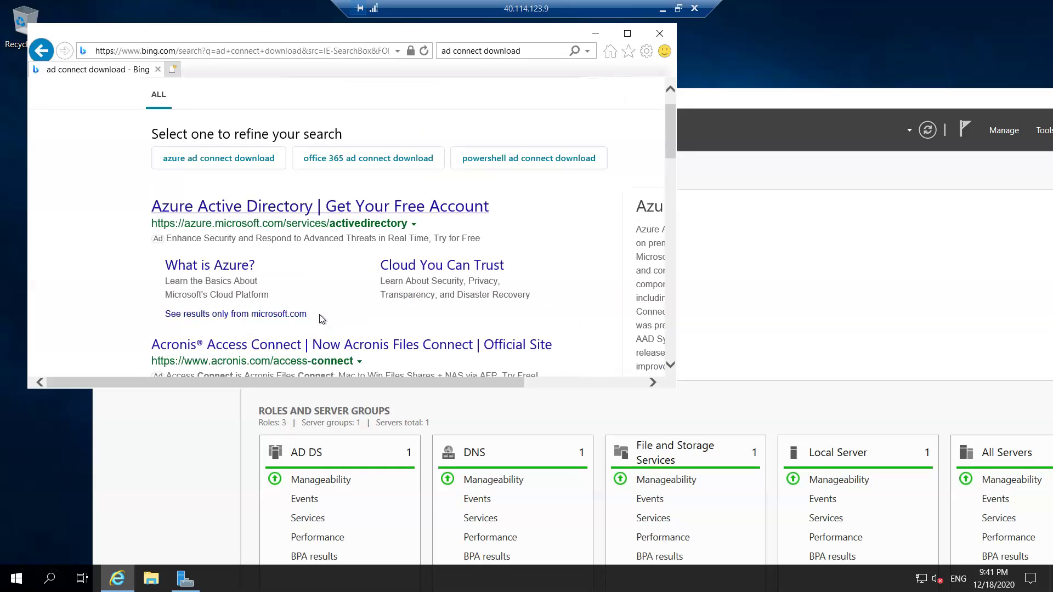
scroll(324, 319, "up", 1)
scroll(326, 319, "down", 6)
scroll(333, 311, "down", 1)
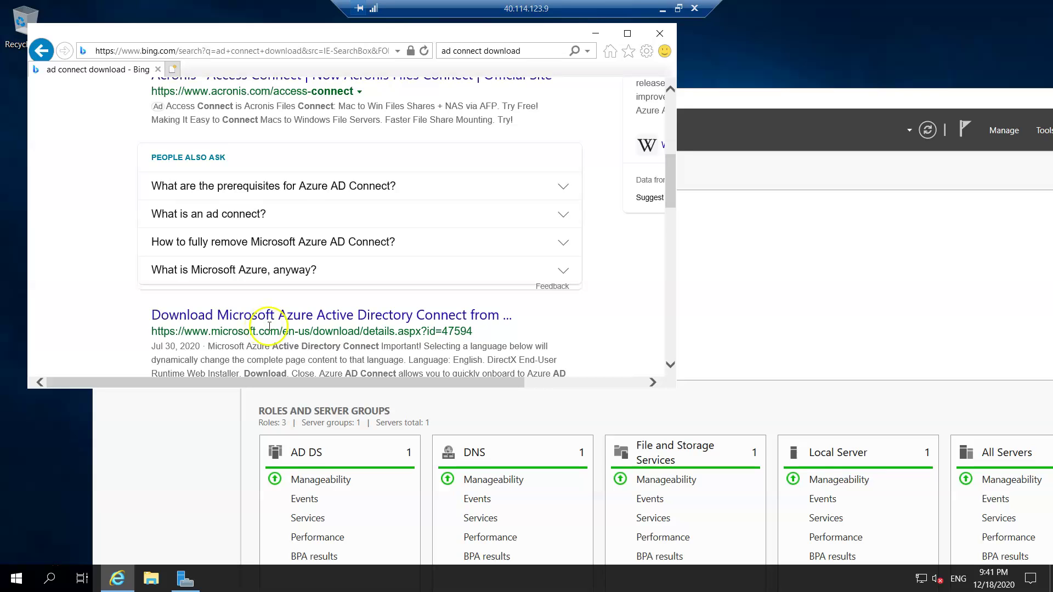
scroll(270, 331, "down", 2)
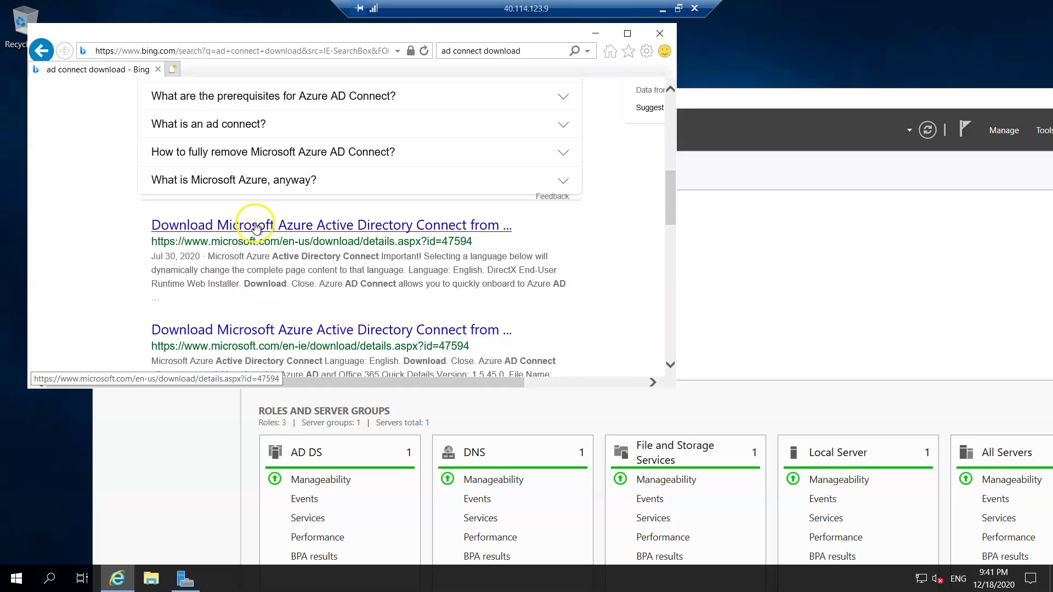
scroll(259, 246, "down", 3)
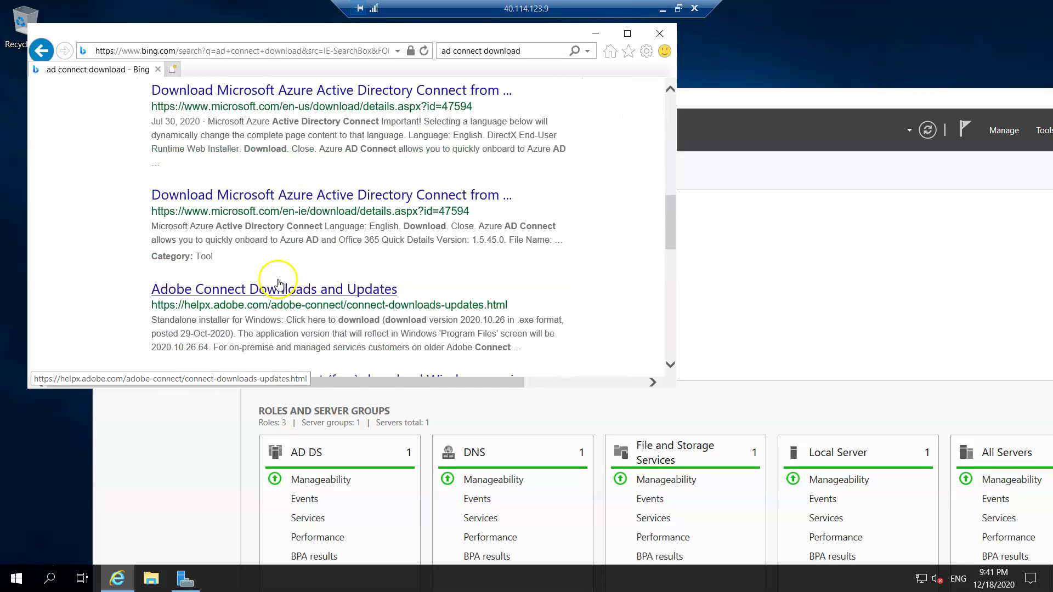
scroll(270, 310, "down", 2)
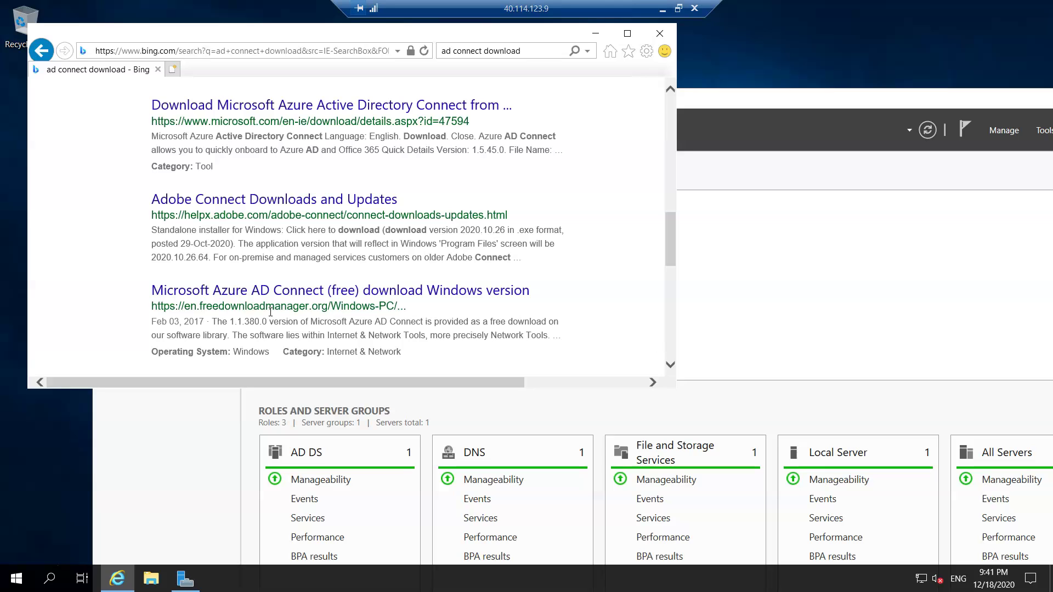
scroll(271, 312, "up", 4)
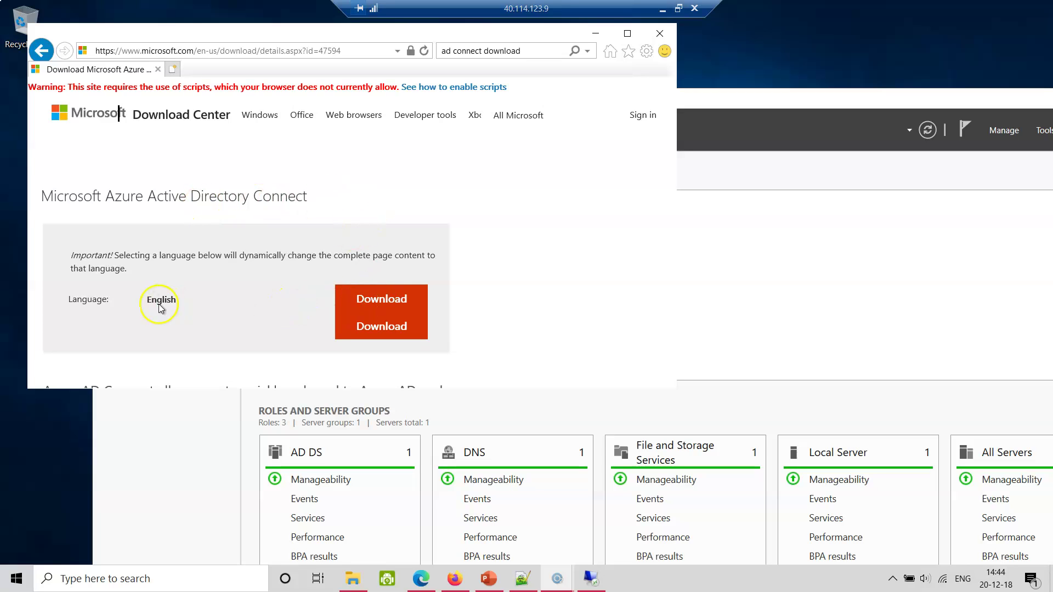
- Start the AzureADConnect.msi download and dismiss the untrusted-site security warning
left_click(390, 297)
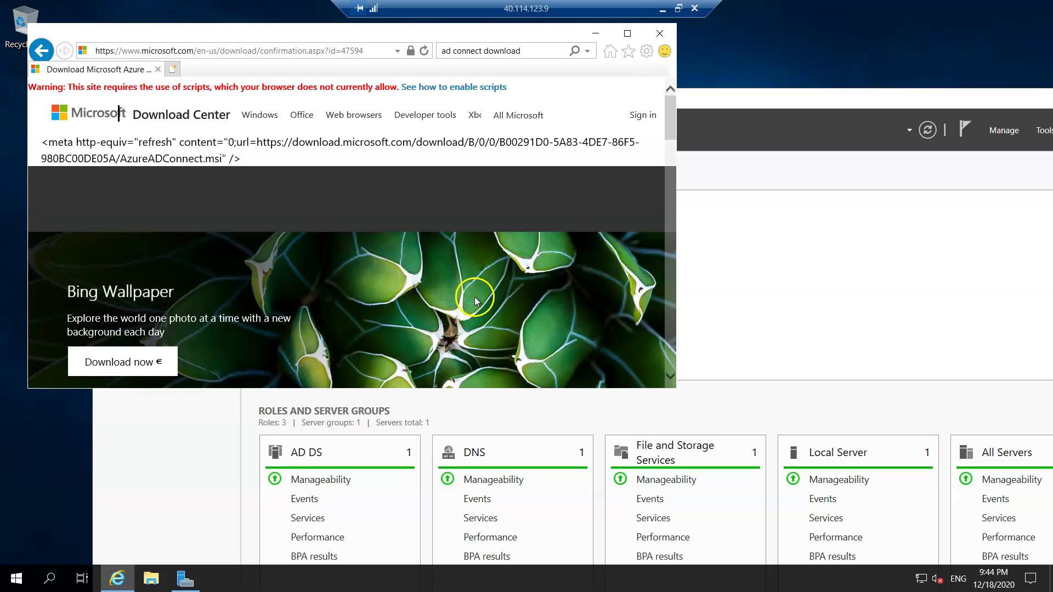
scroll(476, 297, "down", 1)
scroll(301, 326, "down", 1)
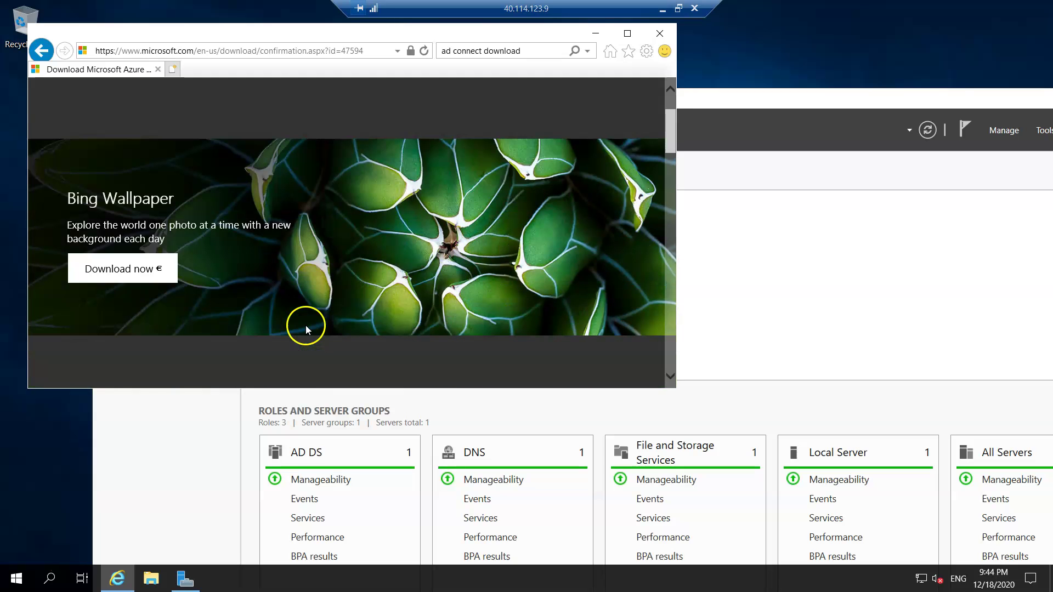
scroll(306, 260, "down", 2)
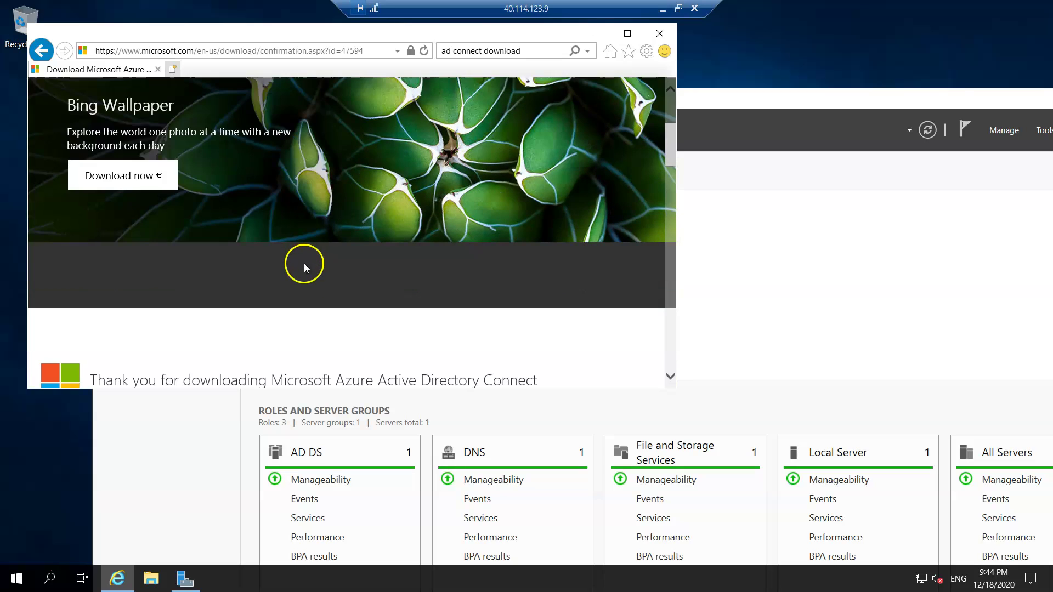
scroll(305, 267, "down", 3)
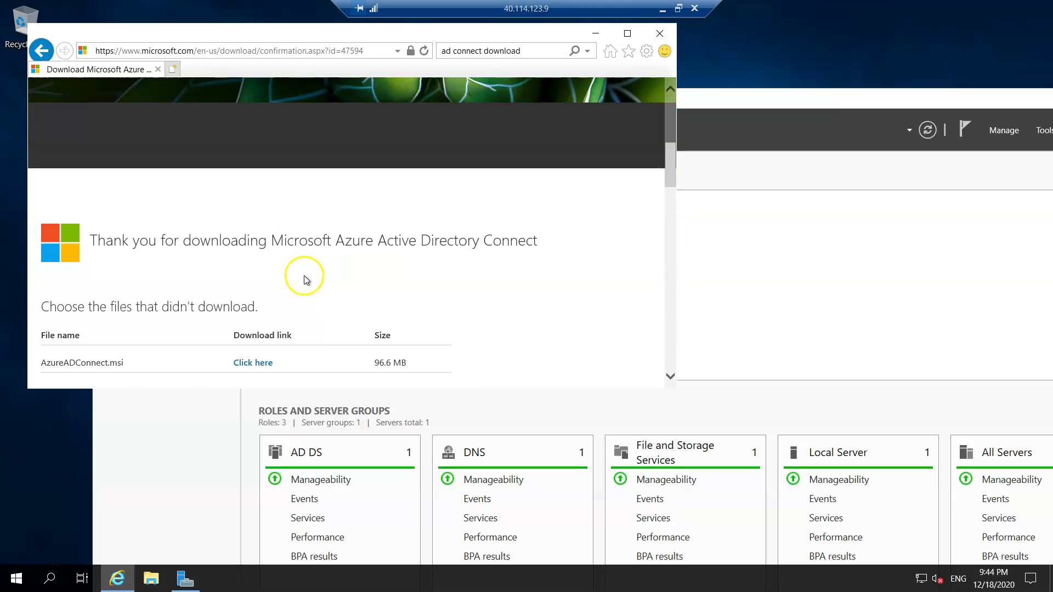
scroll(305, 280, "down", 2)
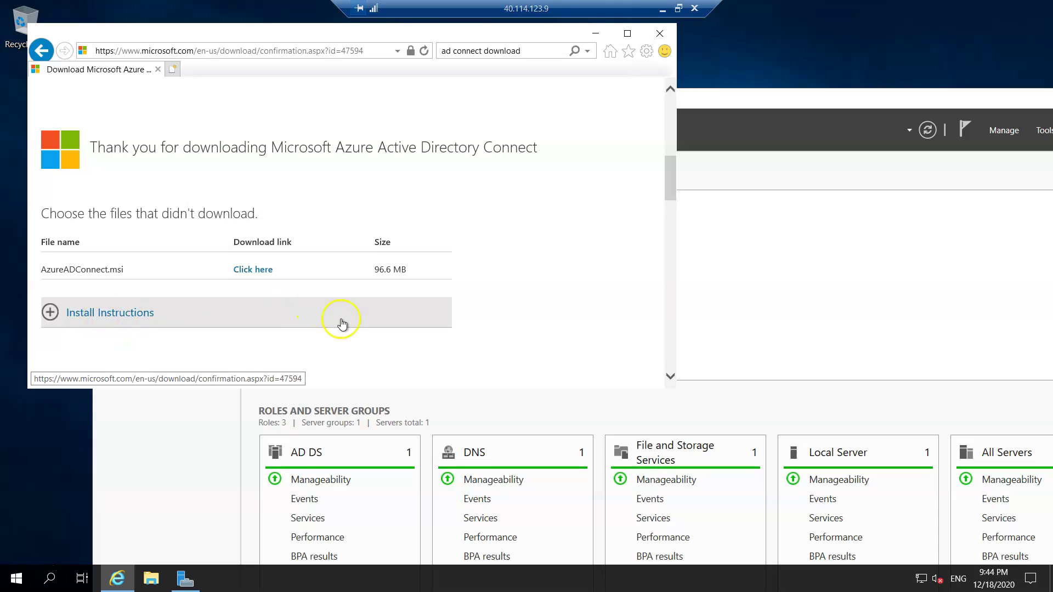
left_click(255, 270)
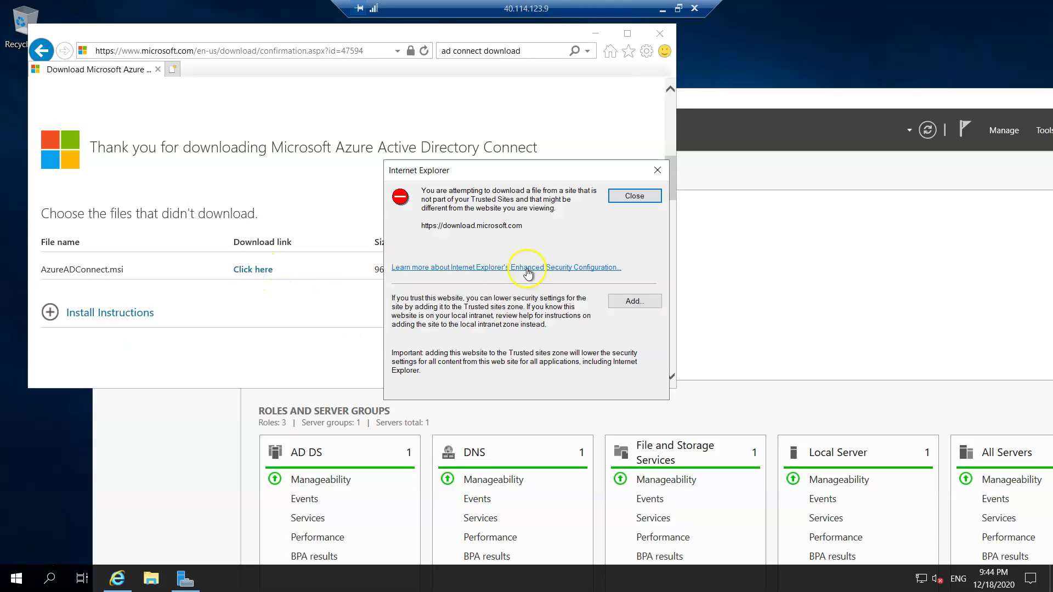
left_click(632, 197)
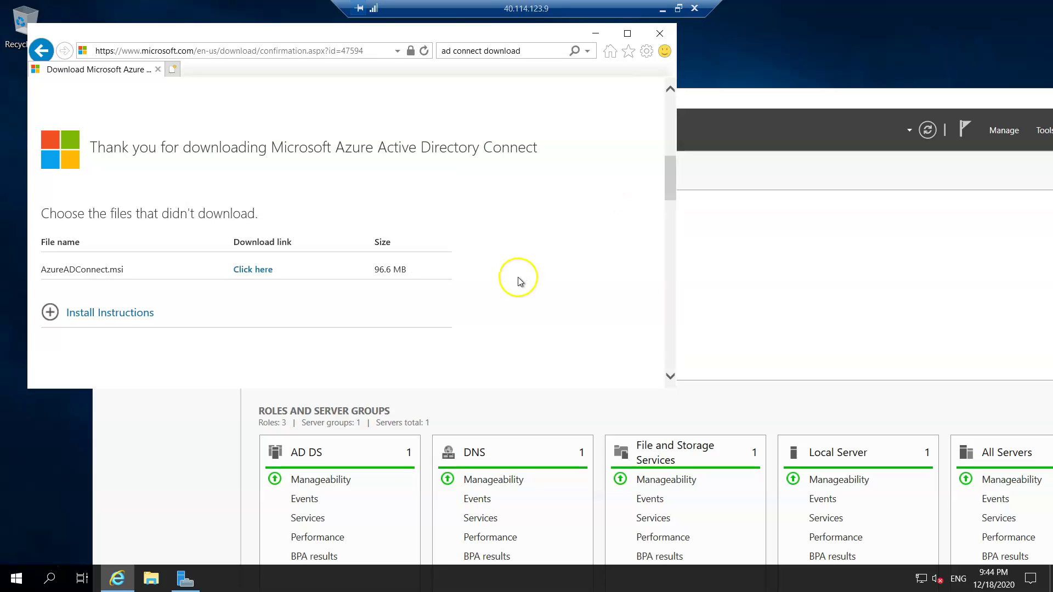
- Return from the accidental Bing Wallpaper page and retry the AzureADConnect.msi download
left_click_drag(670, 186, 669, 125)
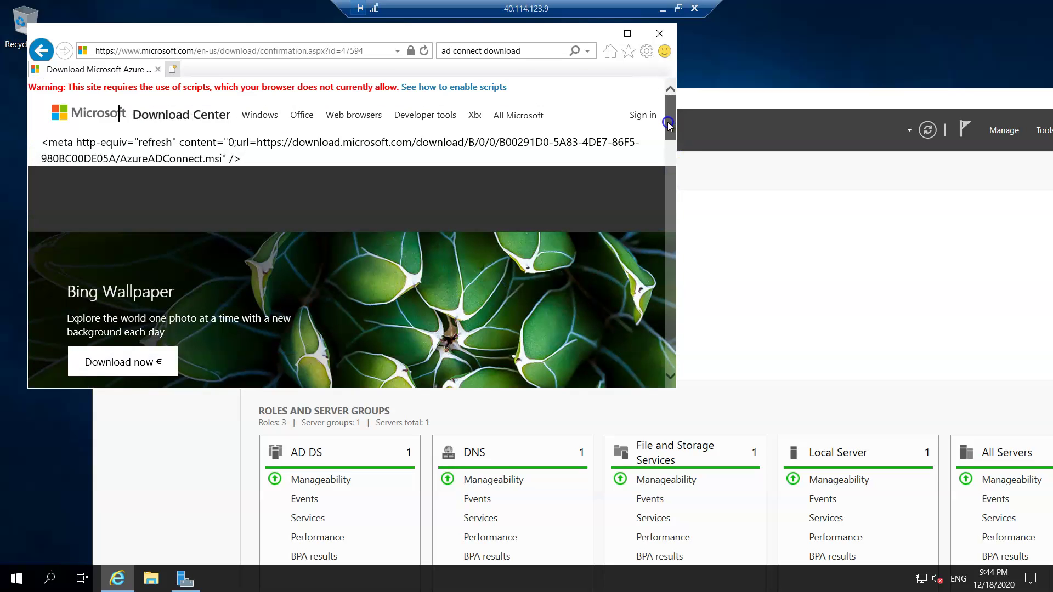
left_click_drag(669, 125, 665, 160)
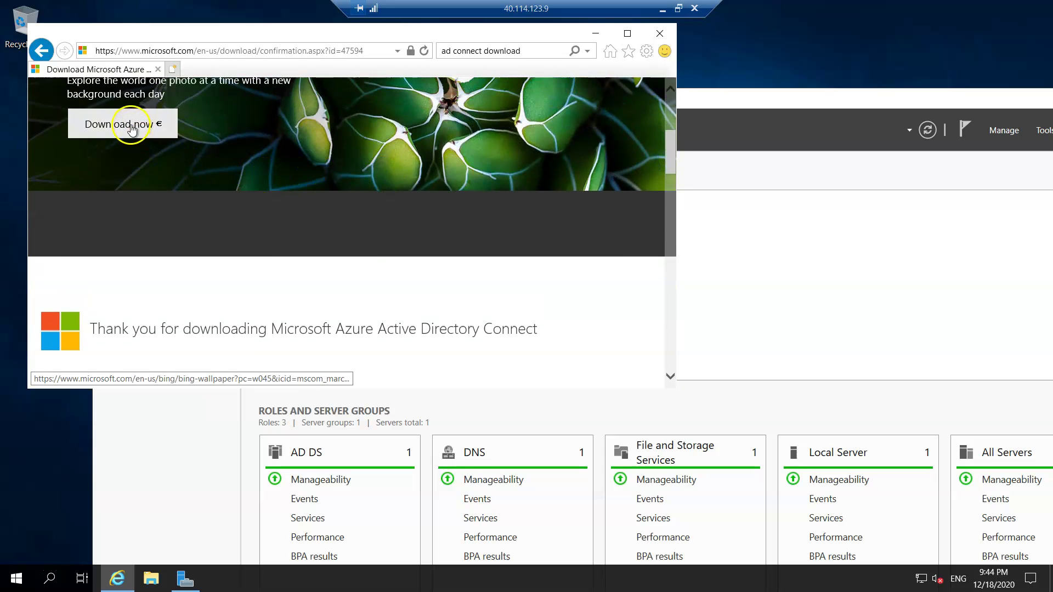
left_click(131, 124)
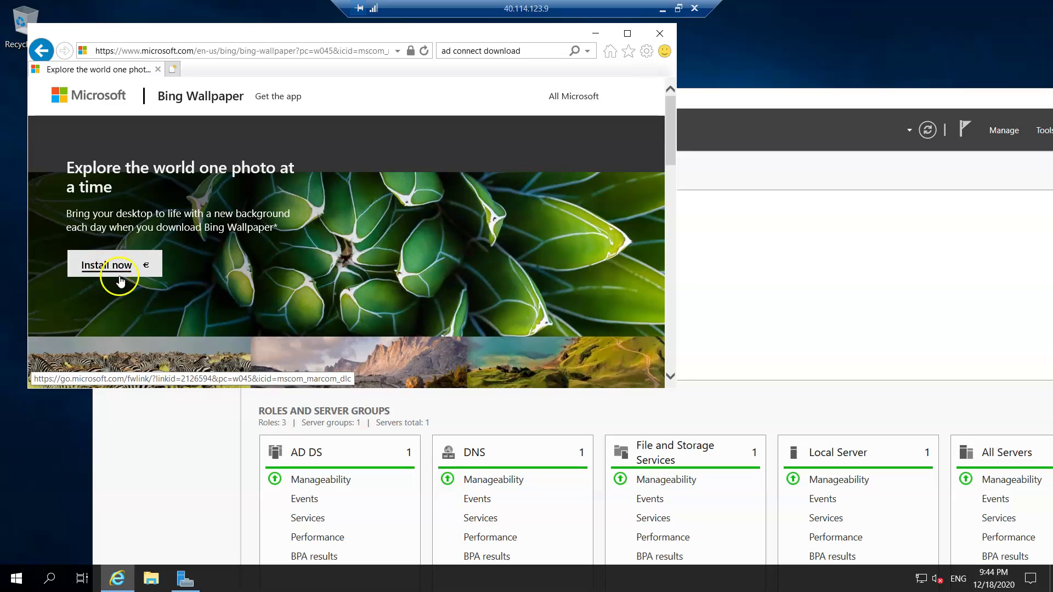
scroll(384, 284, "down", 5)
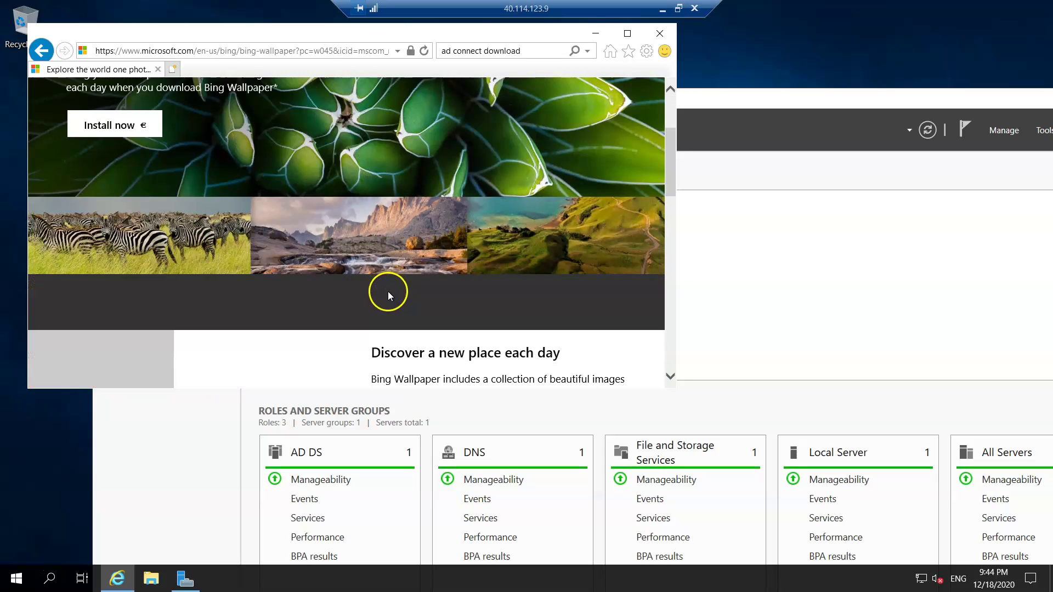
left_click(395, 318)
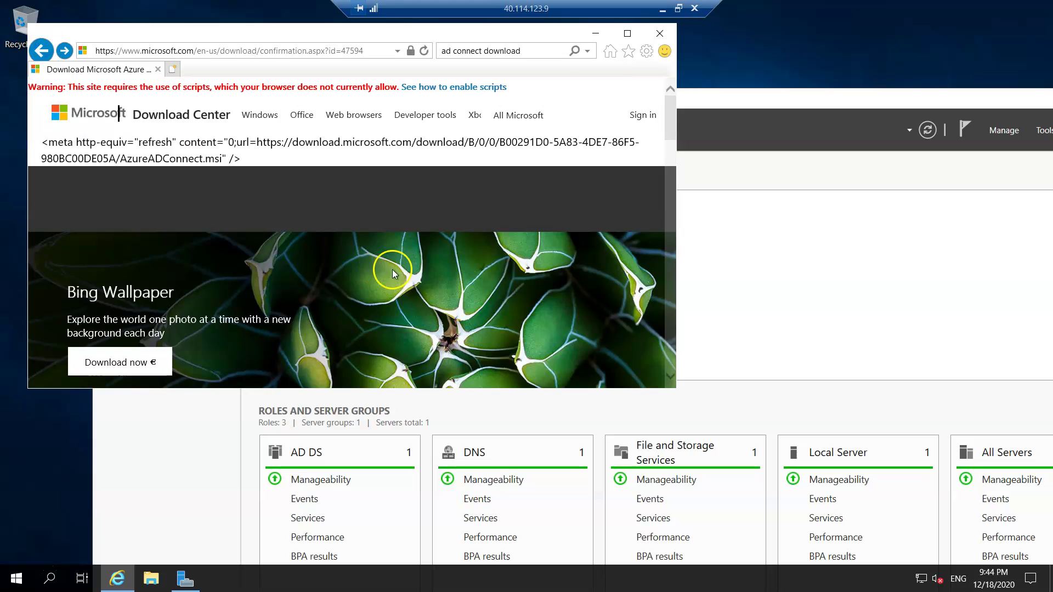
scroll(436, 294, "down", 4)
scroll(429, 307, "down", 2)
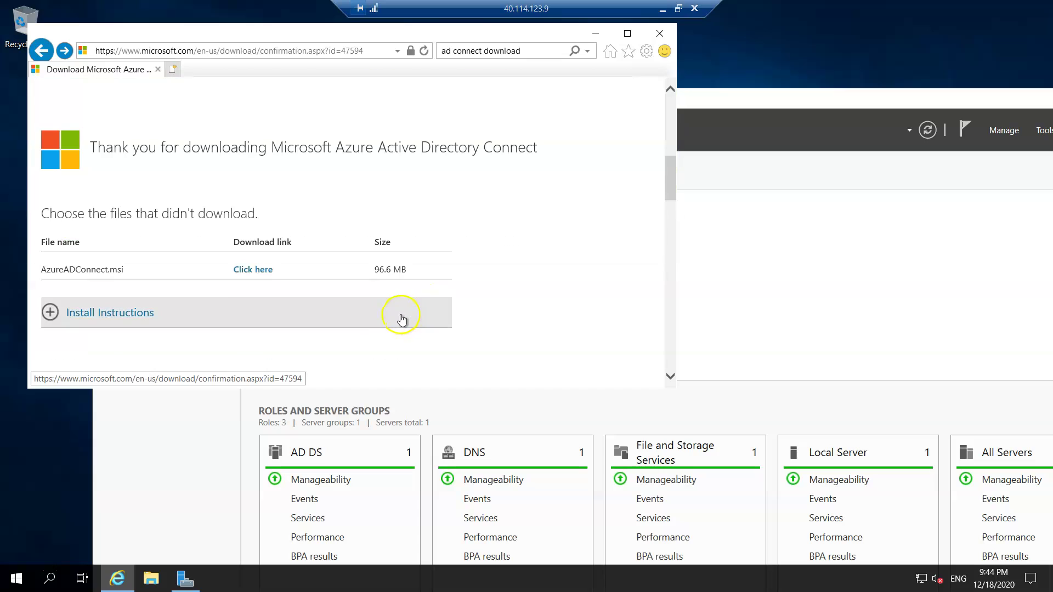
left_click(251, 269)
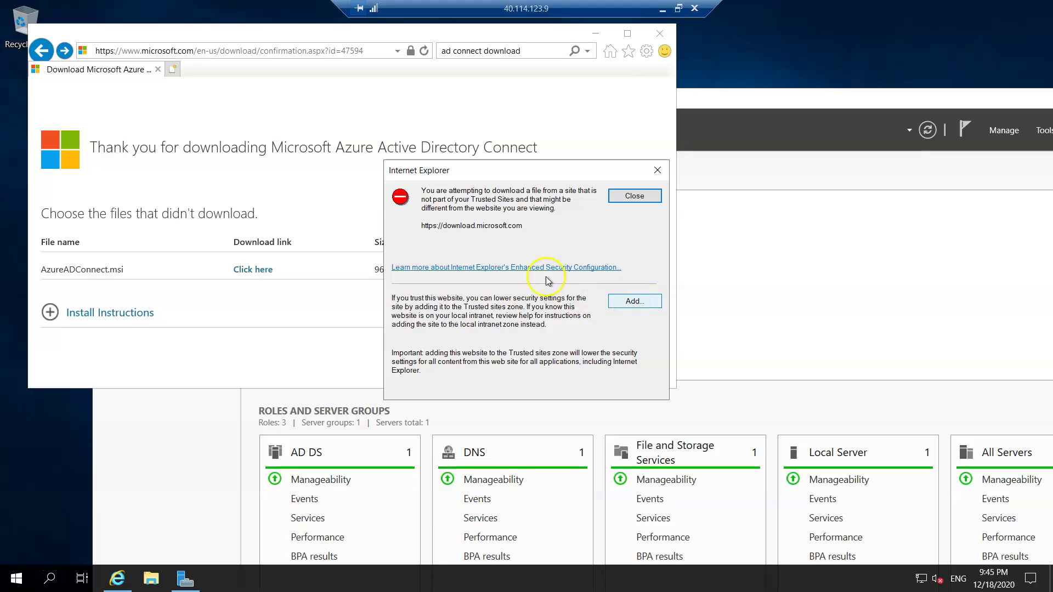
left_click(633, 301)
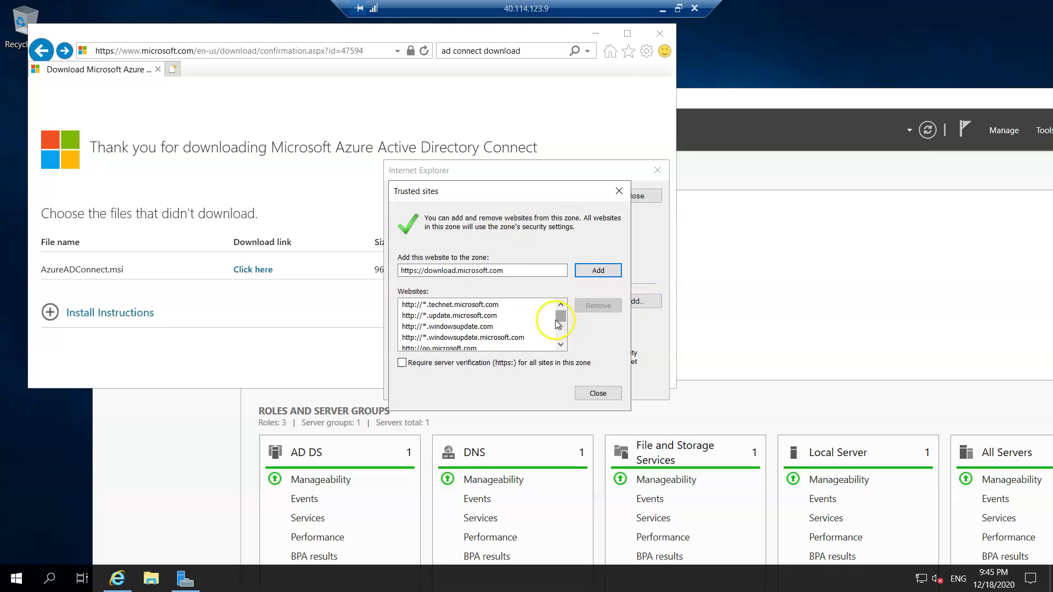
left_click(589, 274)
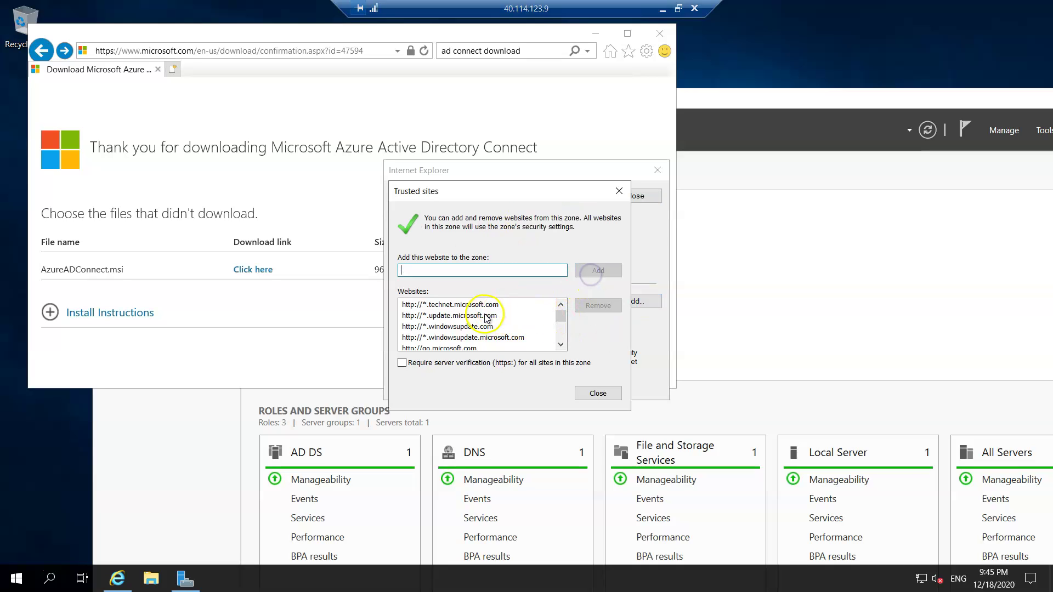
left_click_drag(564, 315, 562, 340)
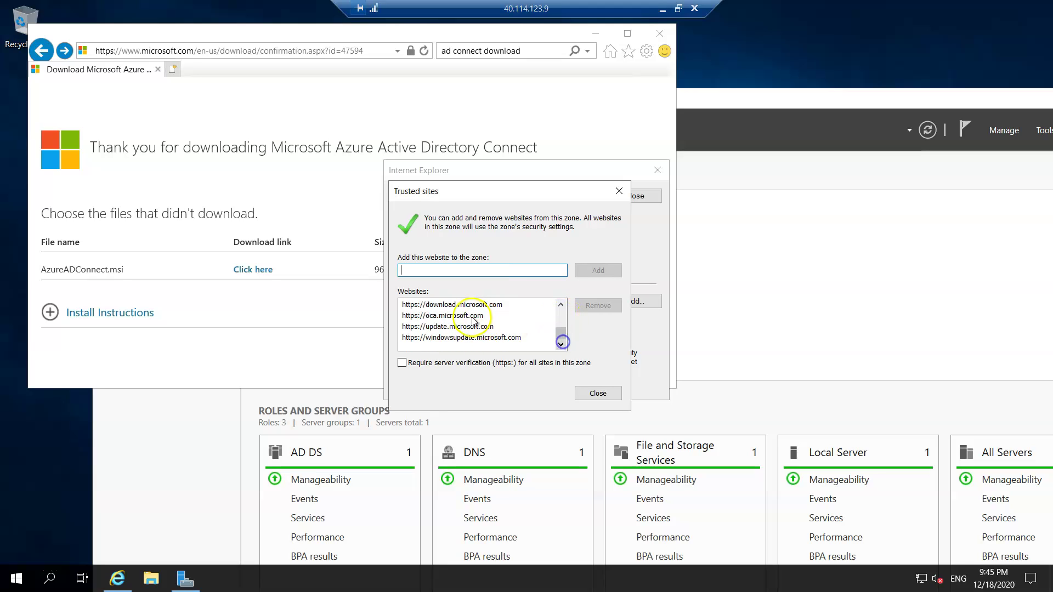
left_click(463, 305)
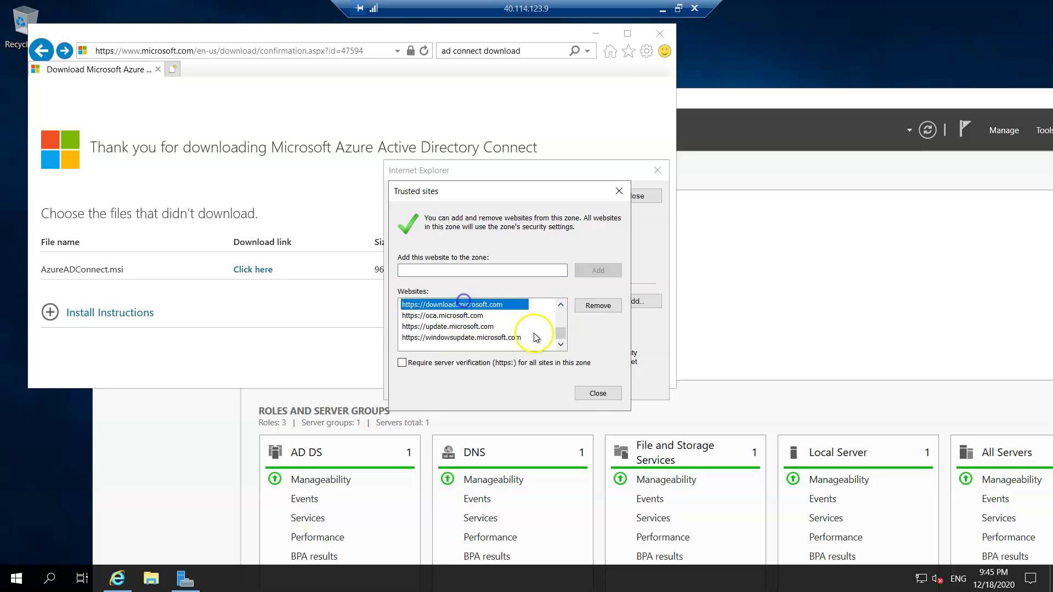
left_click(599, 395)
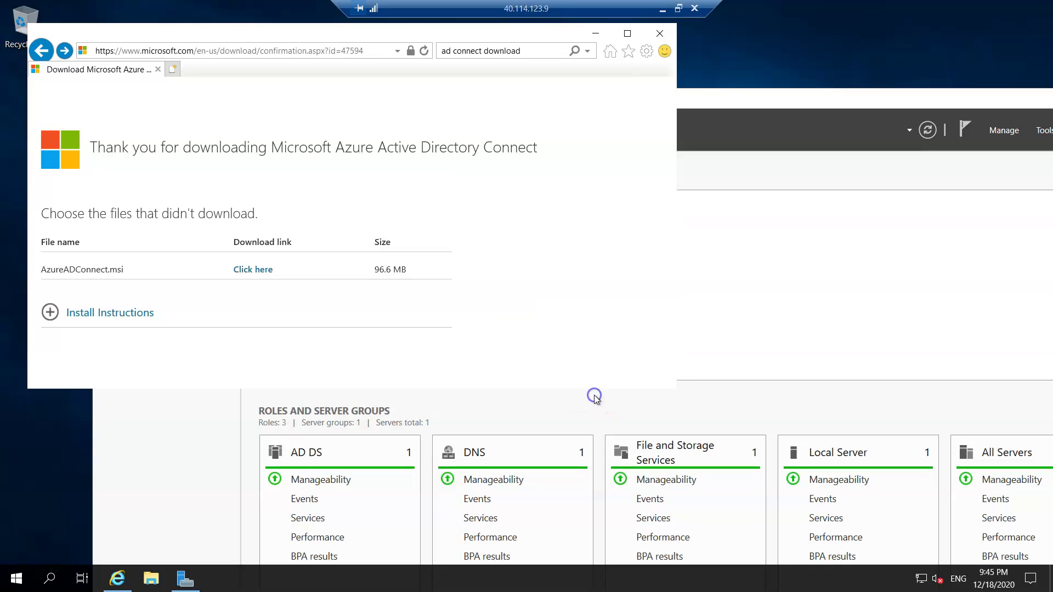
left_click(262, 271)
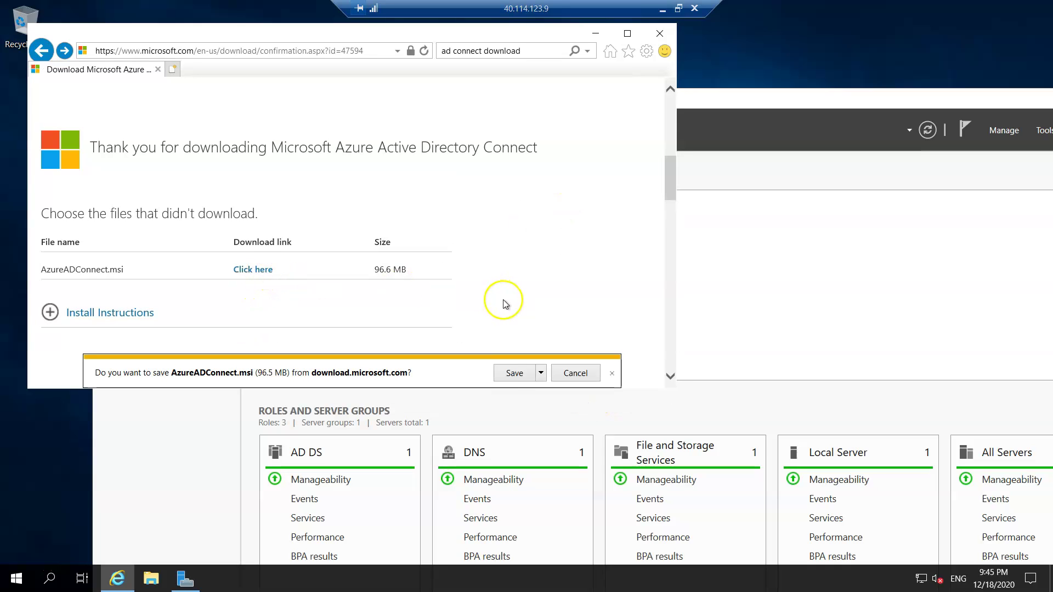
left_click(503, 377)
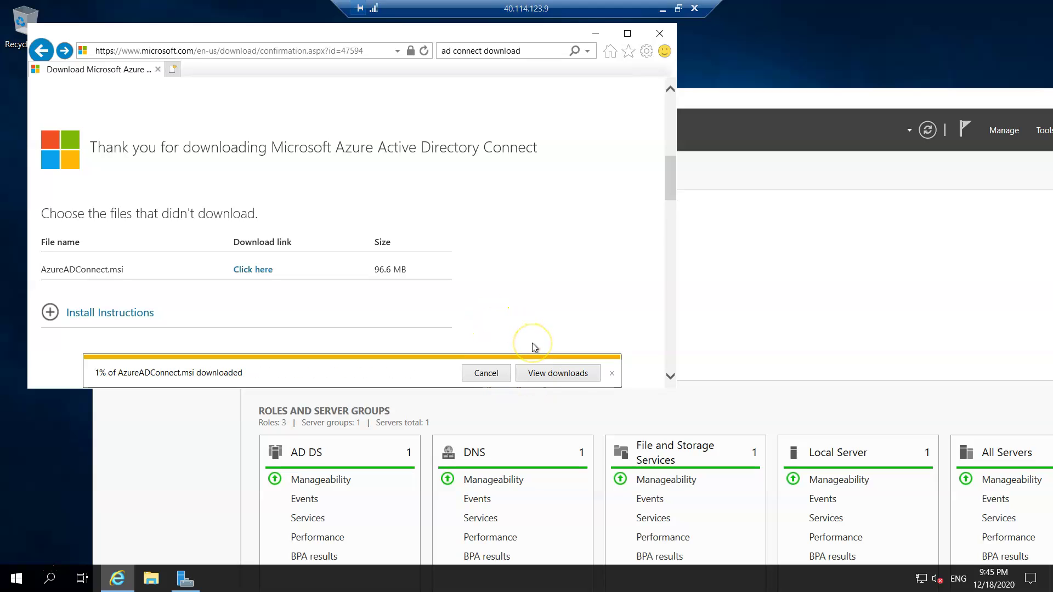
- Open the downloads list and run AzureADConnect.msi to install Azure AD Connect
left_click(562, 376)
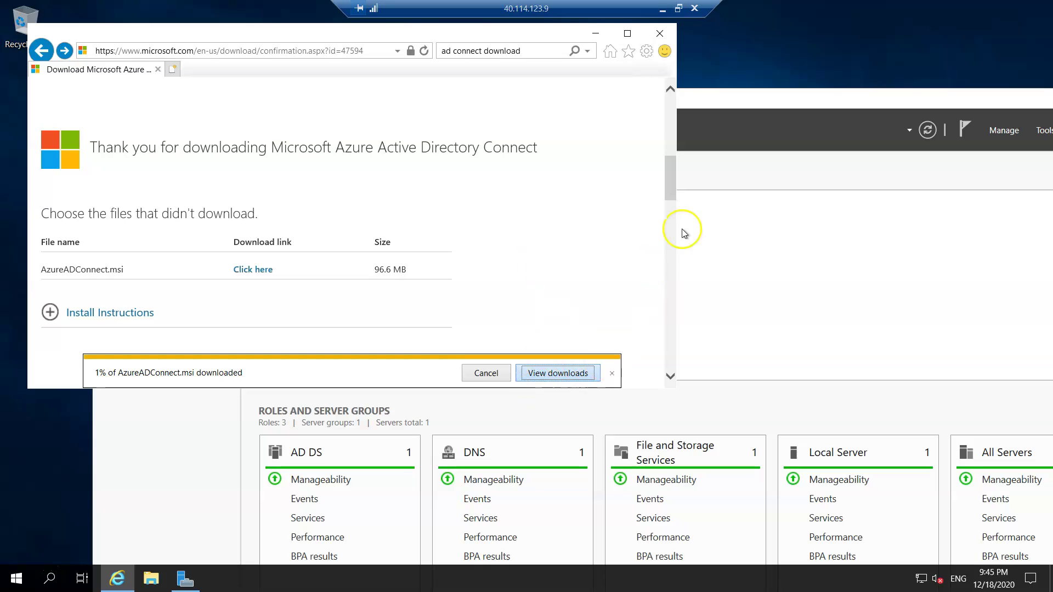
left_click(557, 373)
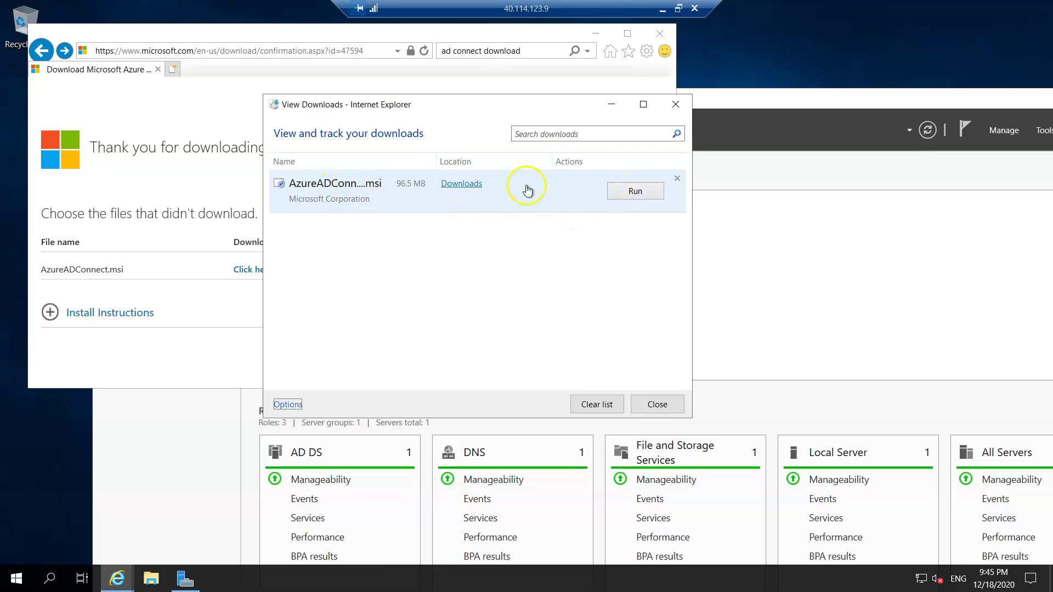
left_click(625, 192)
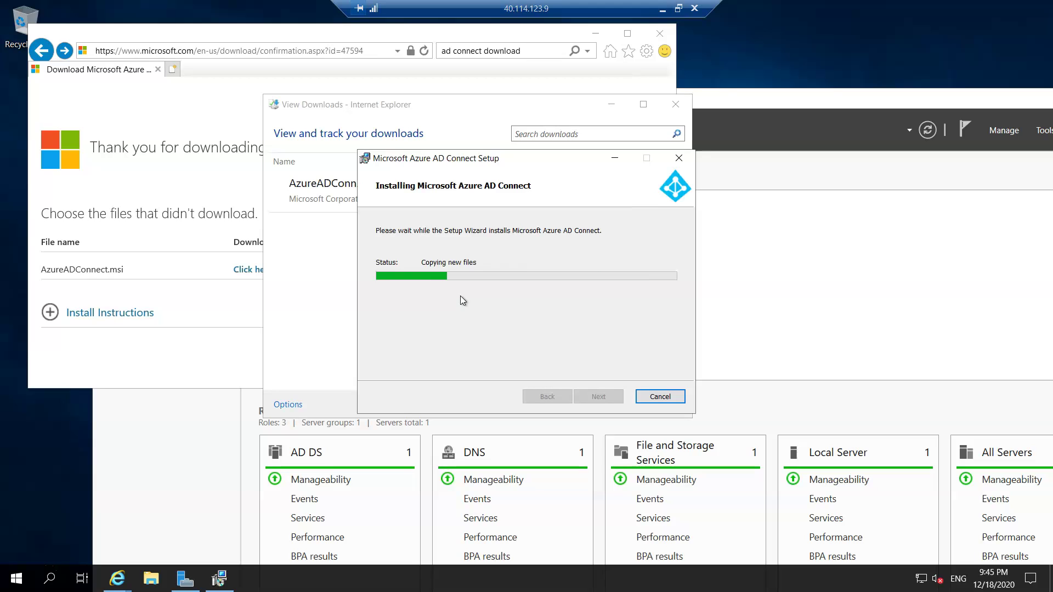
left_click(464, 305)
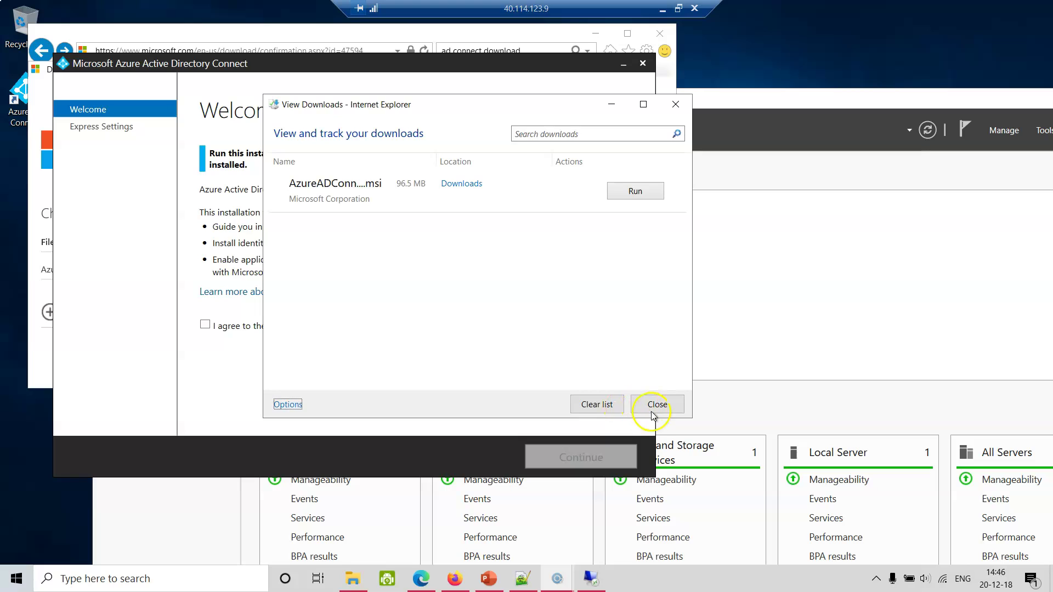
- Close the downloads list, agree to the license terms, and choose express settings
left_click(656, 405)
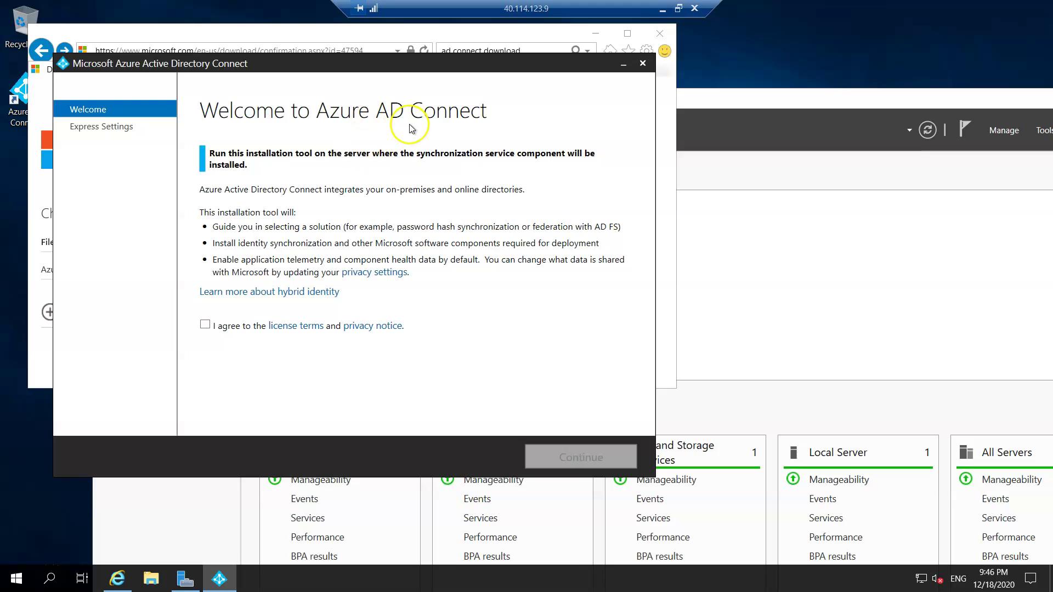
left_click(205, 326)
left_click(557, 452)
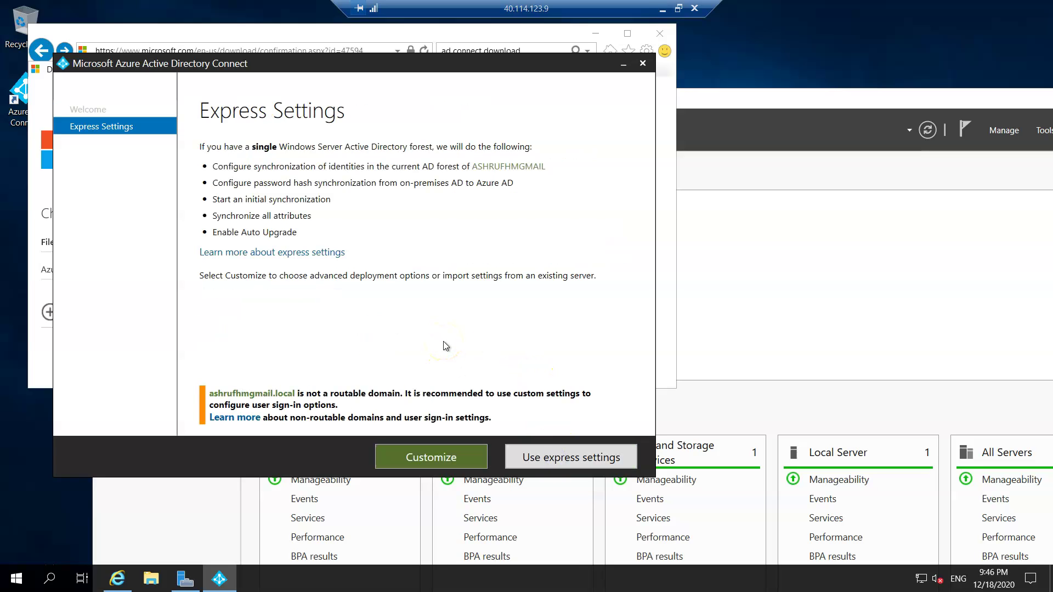
left_click(541, 466)
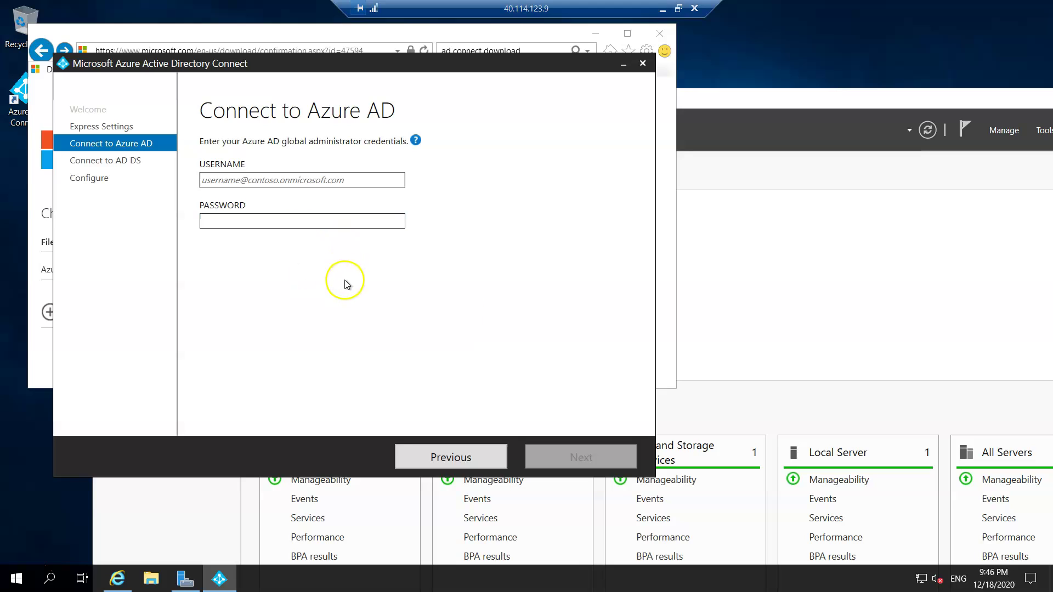
- Window the remote session, enter the global administrator password, and submit the credentials with Next
left_click(678, 8)
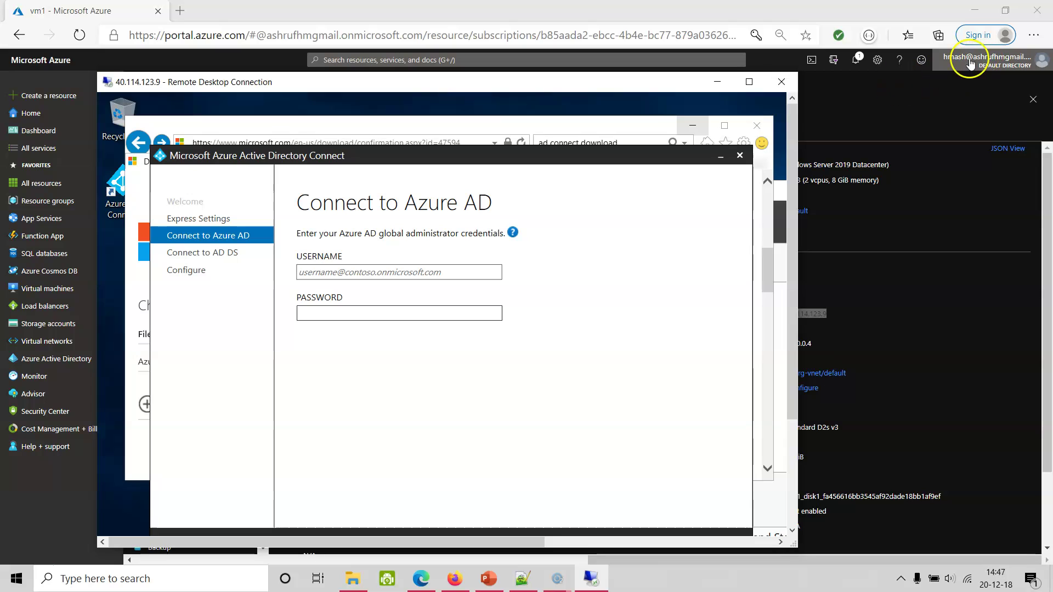
mouse_move(966, 70)
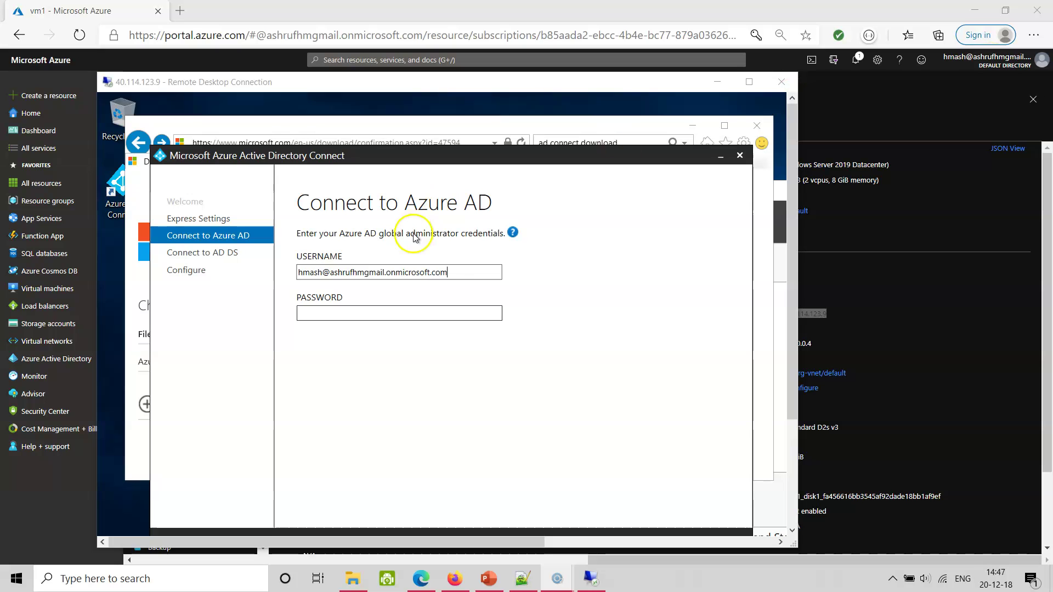
mouse_move(996, 62)
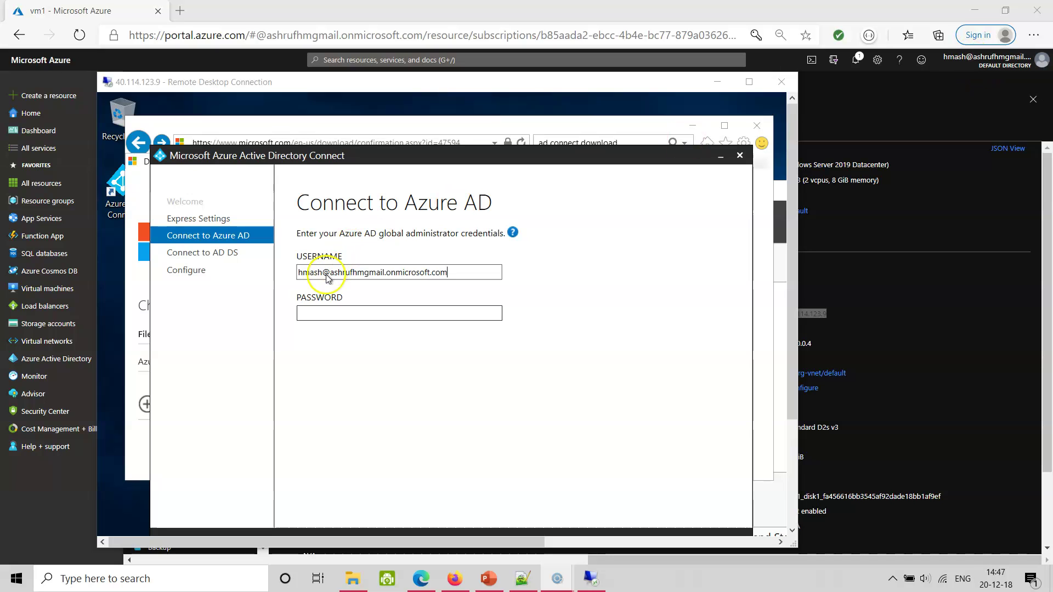
left_click(414, 312)
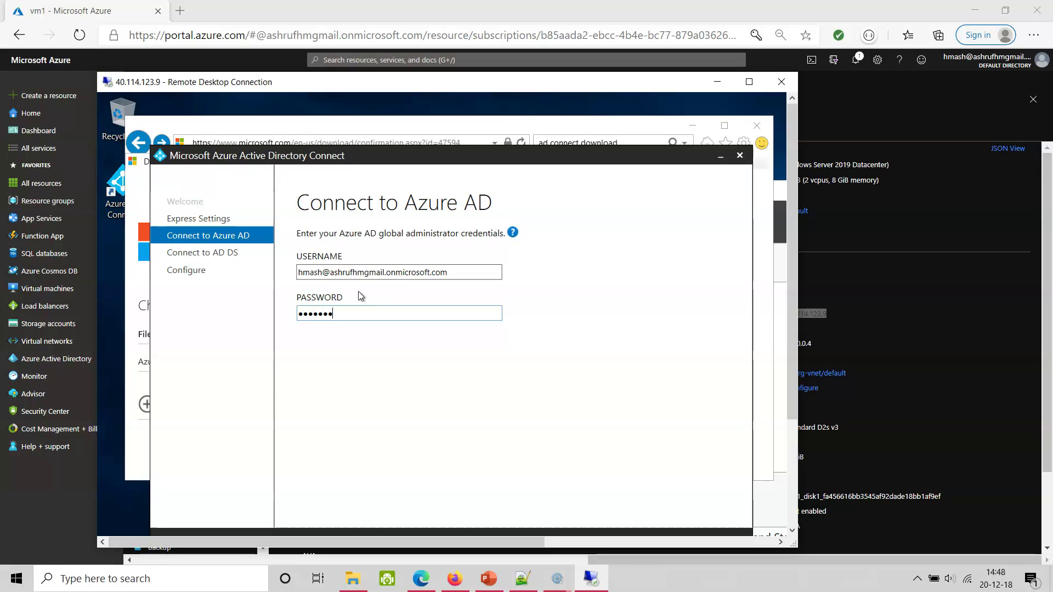
left_click(664, 355)
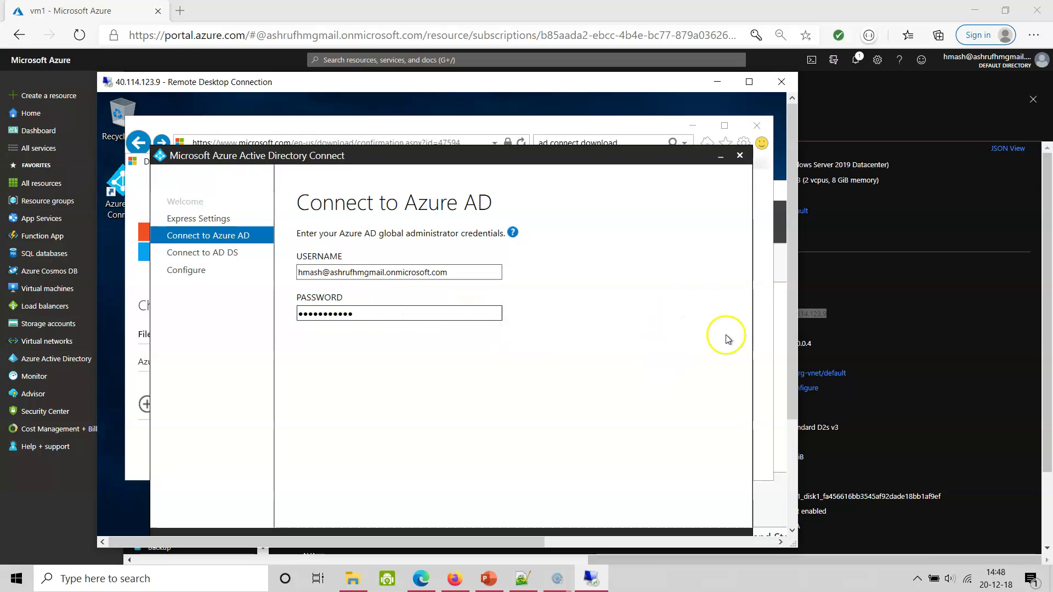
left_click(371, 312)
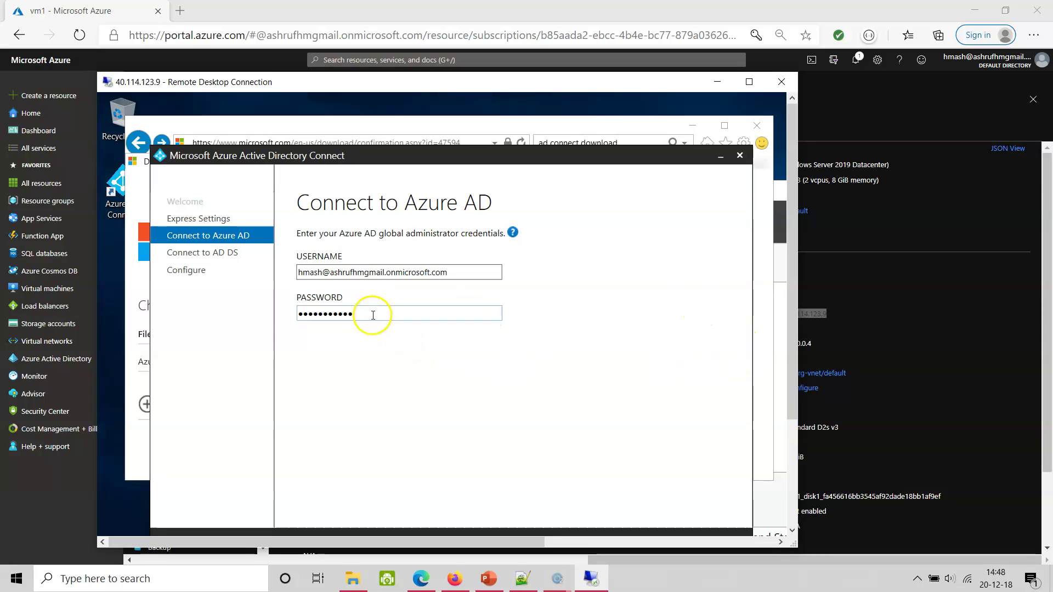
scroll(796, 304, "down", 3)
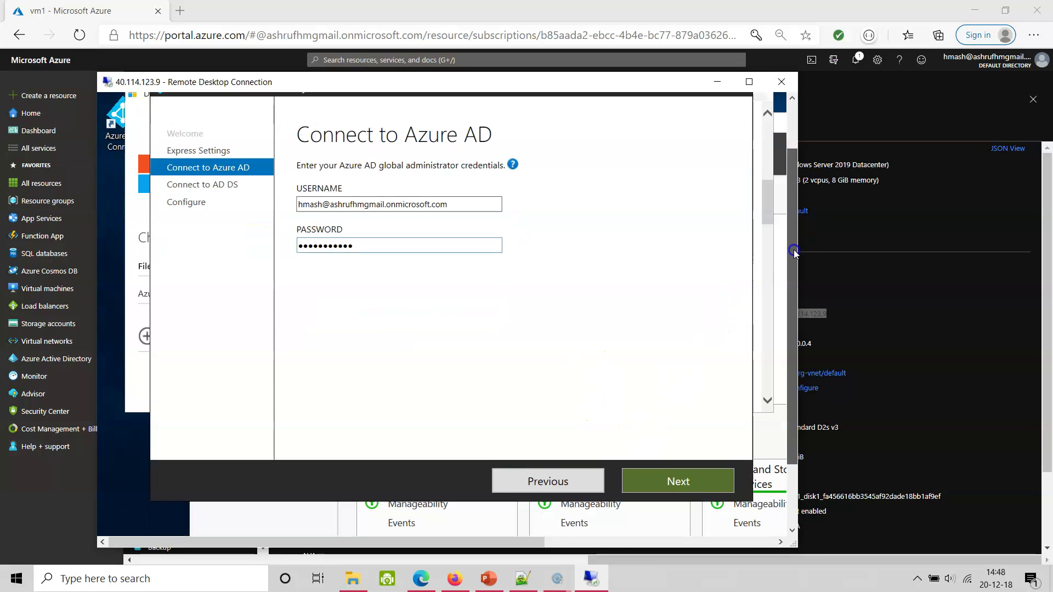
left_click(689, 447)
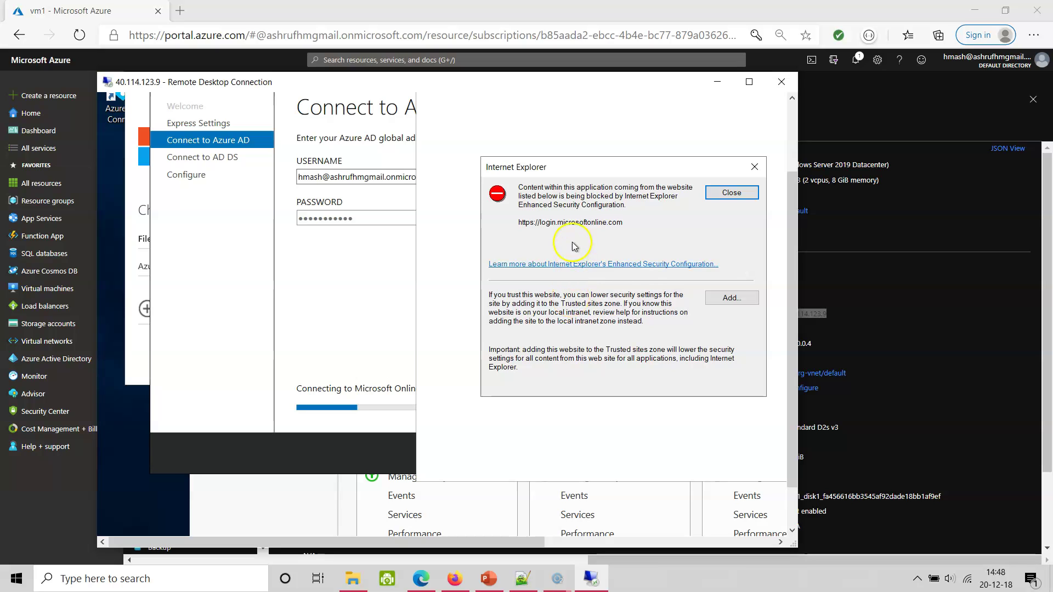
- Add login.microsoftonline.com and aadcdn.msauth.net to Internet Explorer's Trusted sites
left_click(721, 304)
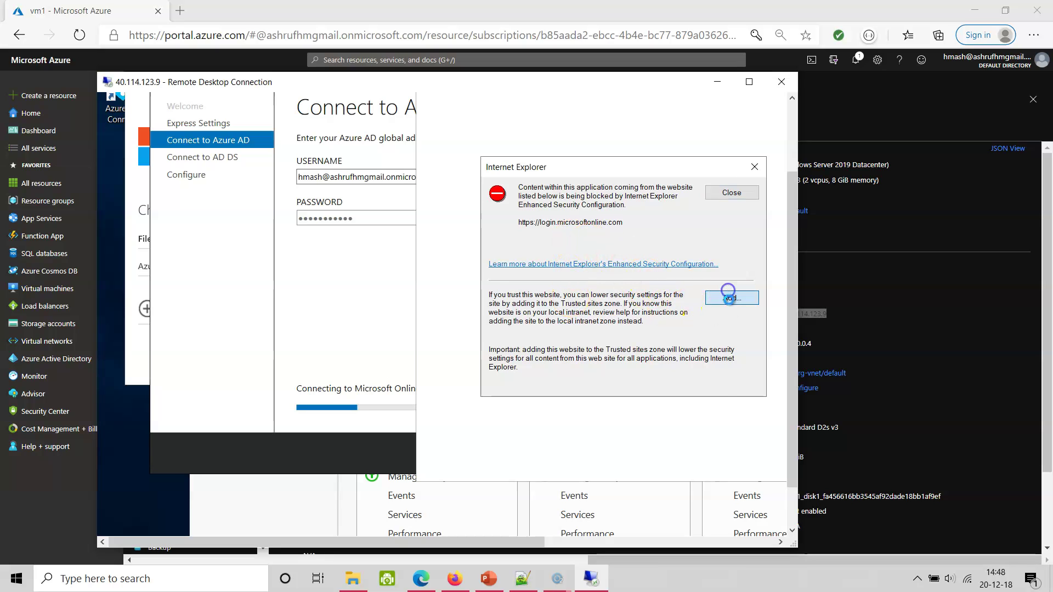
left_click(695, 267)
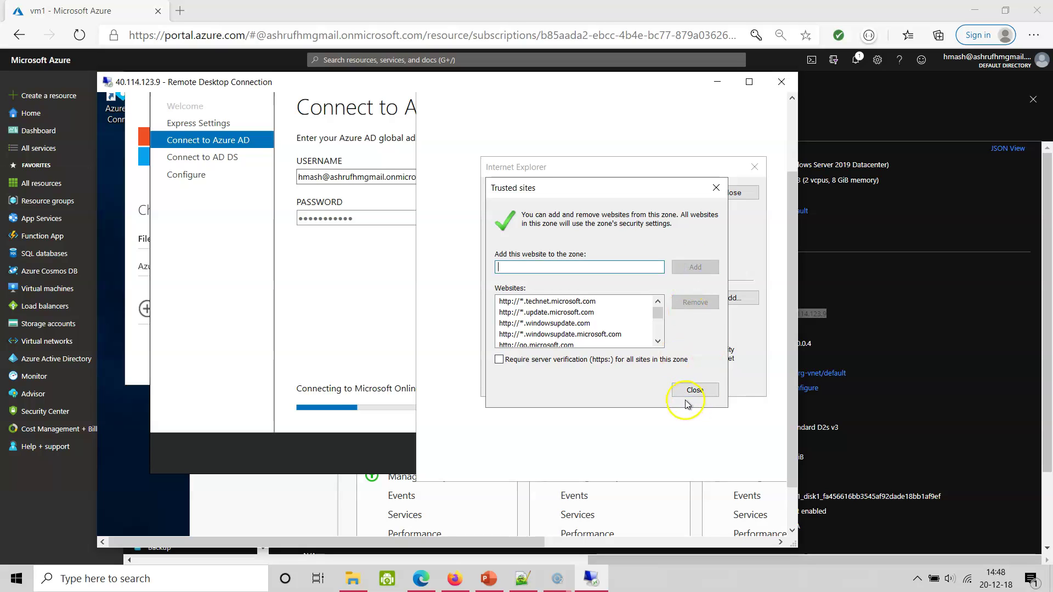
left_click(689, 392)
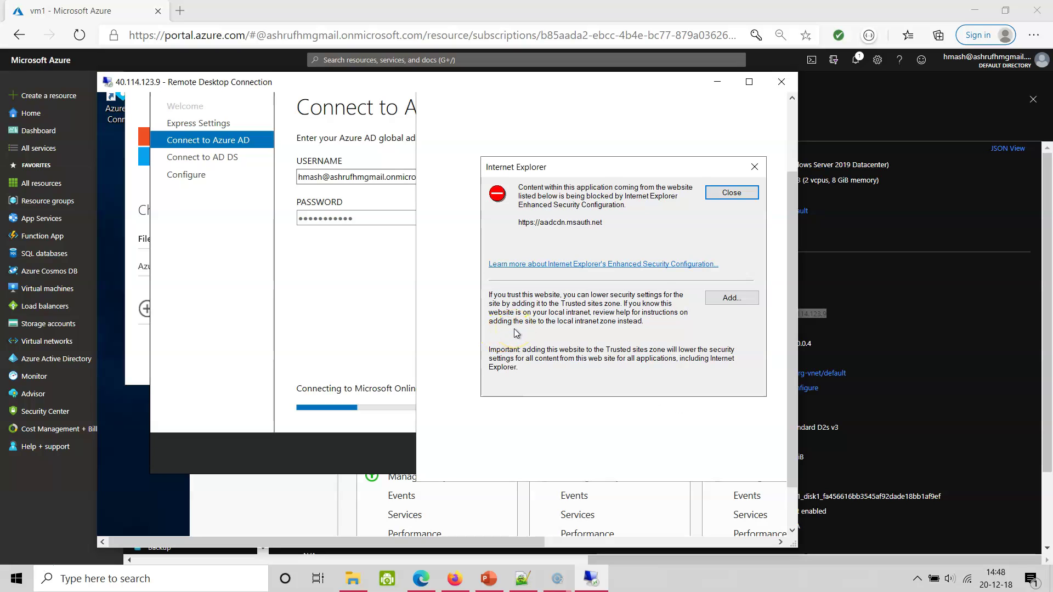
left_click(735, 298)
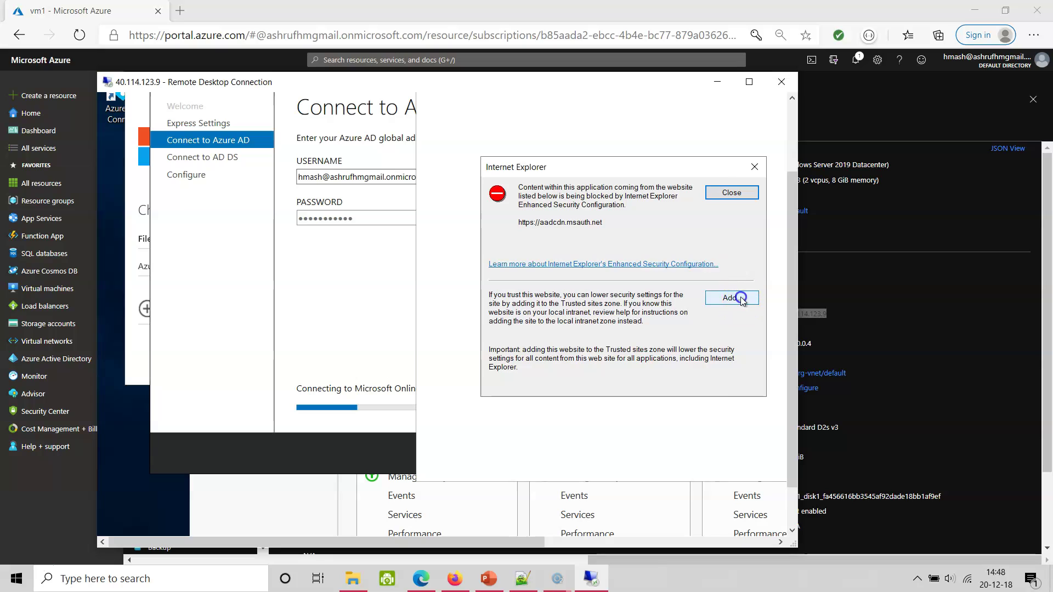
left_click(694, 267)
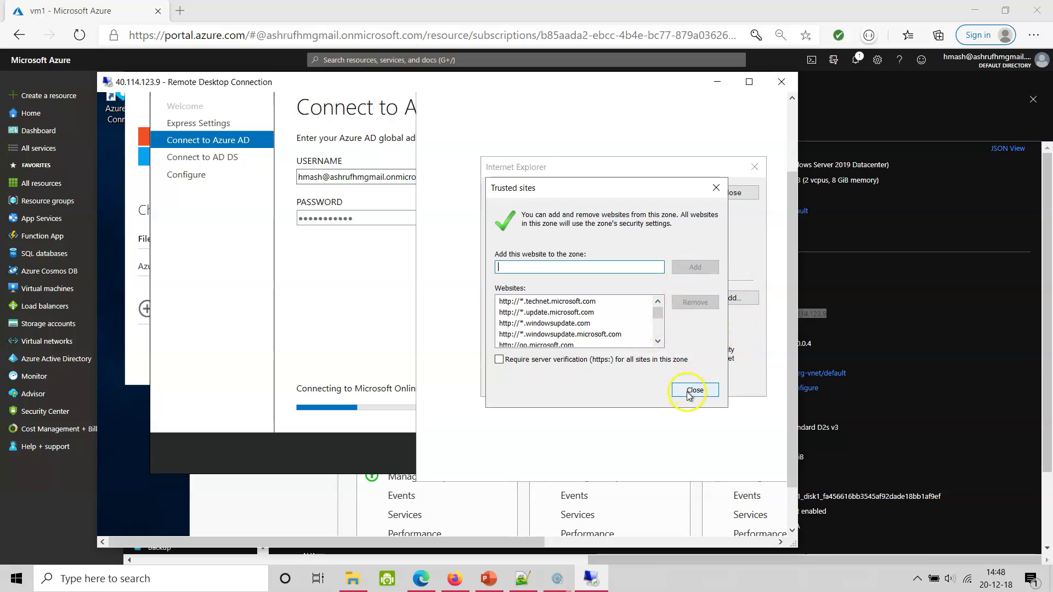
left_click(692, 390)
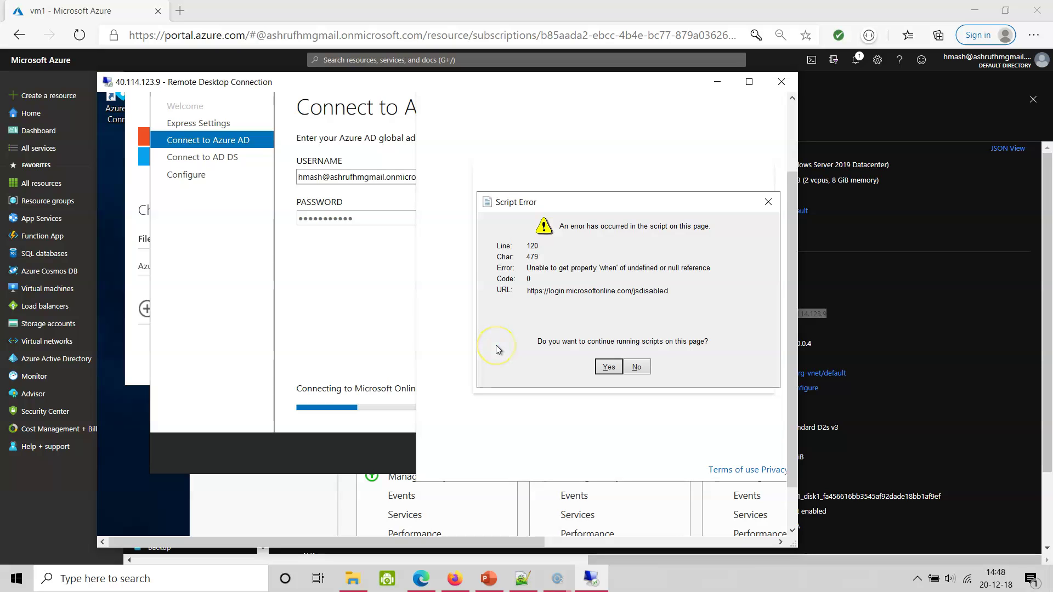
- Stop the failing page's scripts and close the 'Something went wrong' sign-in window
left_click(644, 368)
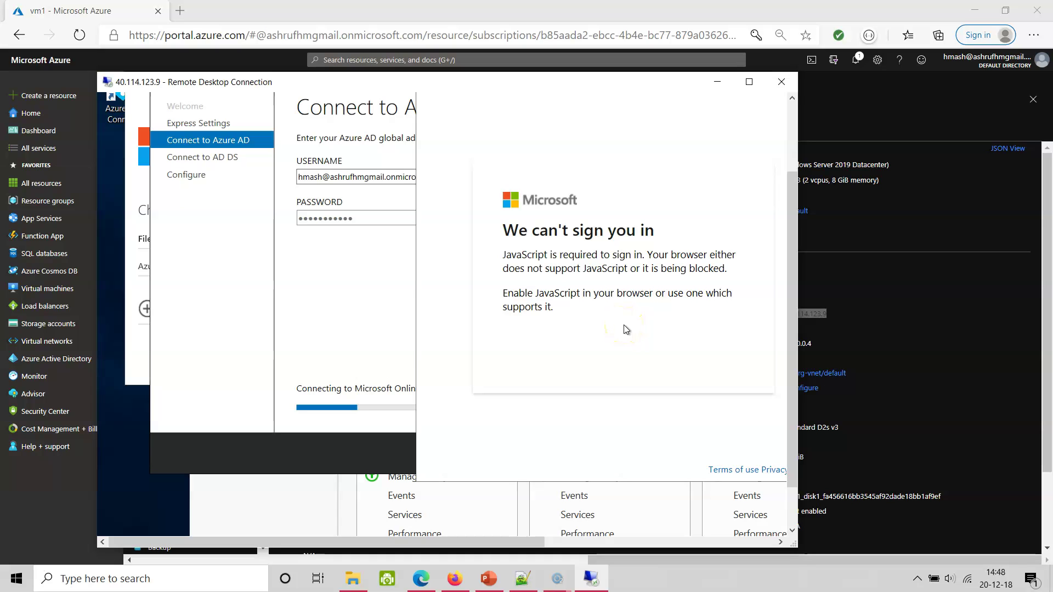
left_click_drag(790, 330, 794, 302)
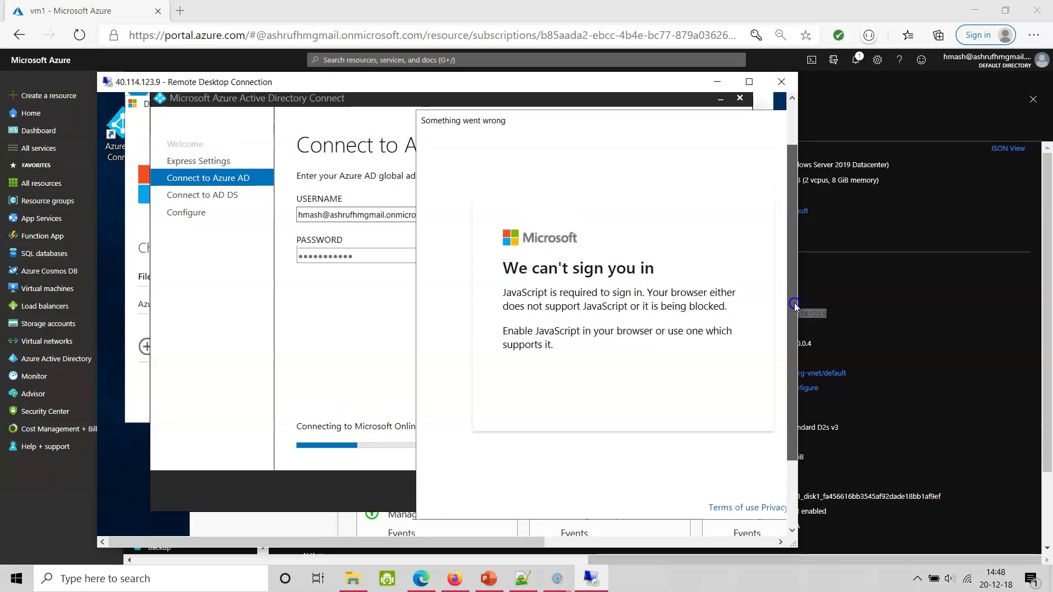
left_click_drag(794, 303, 795, 312)
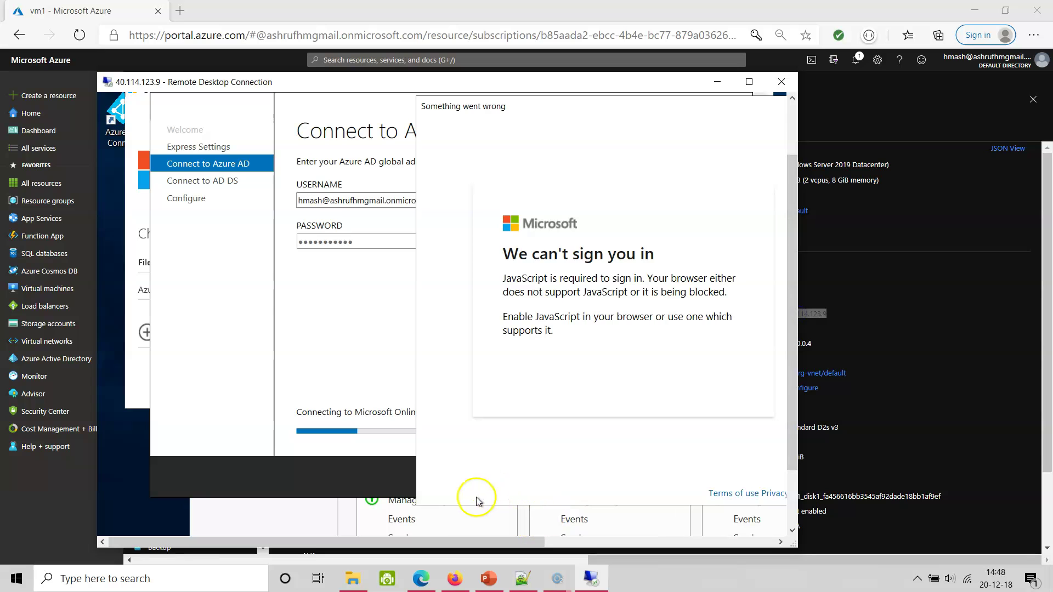
left_click_drag(470, 545, 492, 550)
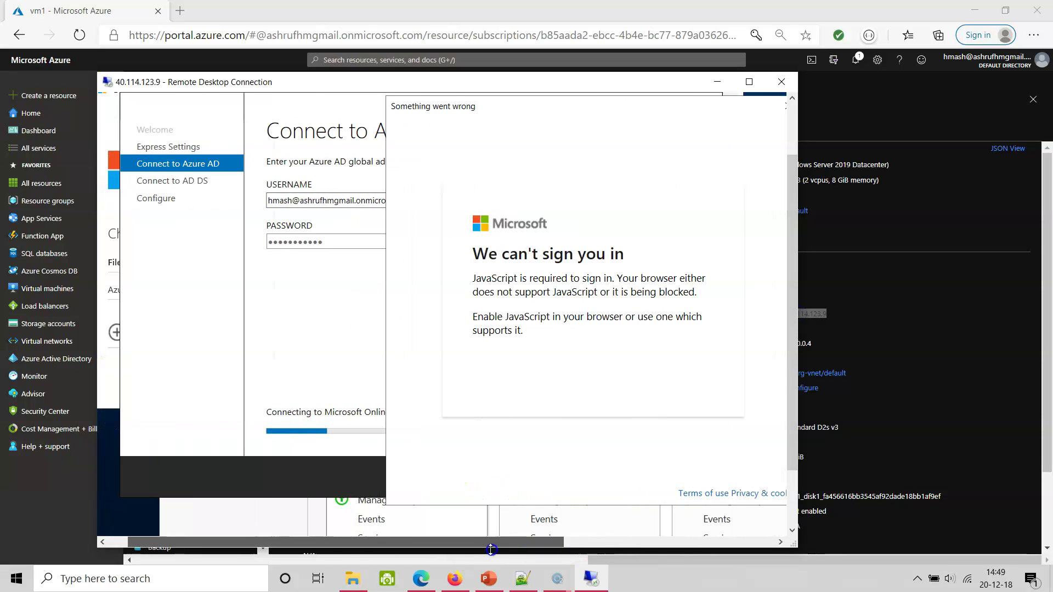
mouse_move(788, 293)
left_mouse_down()
mouse_move(785, 275)
mouse_move(786, 287)
left_mouse_up()
left_click_drag(536, 543, 592, 542)
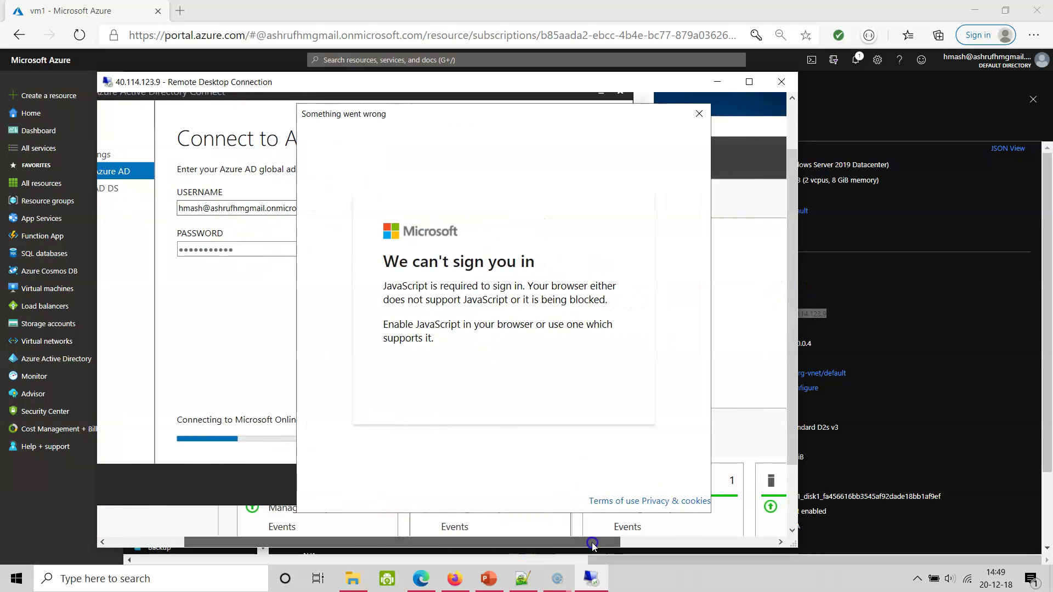
left_click(698, 113)
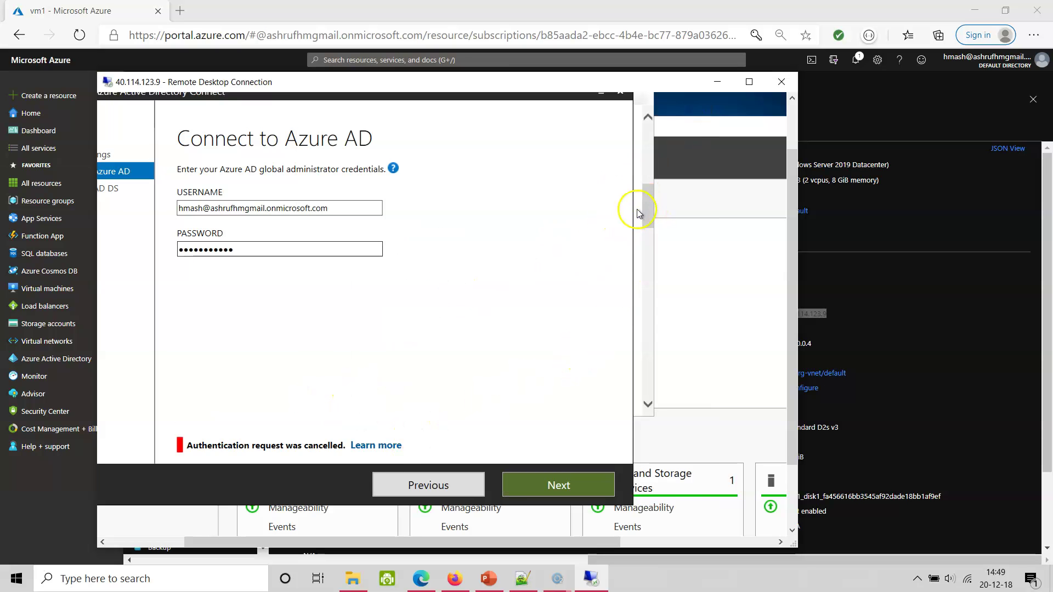
- Retry the Azure AD credentials and sign in with the account password
mouse_move(646, 225)
left_mouse_down()
mouse_move(650, 273)
mouse_move(648, 215)
left_mouse_up()
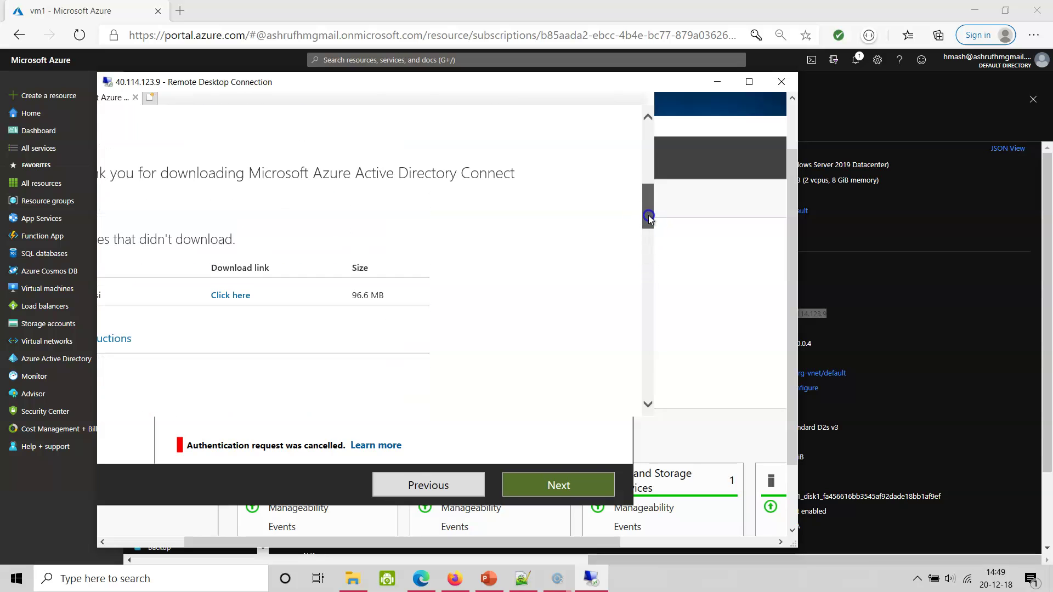
left_click(558, 484)
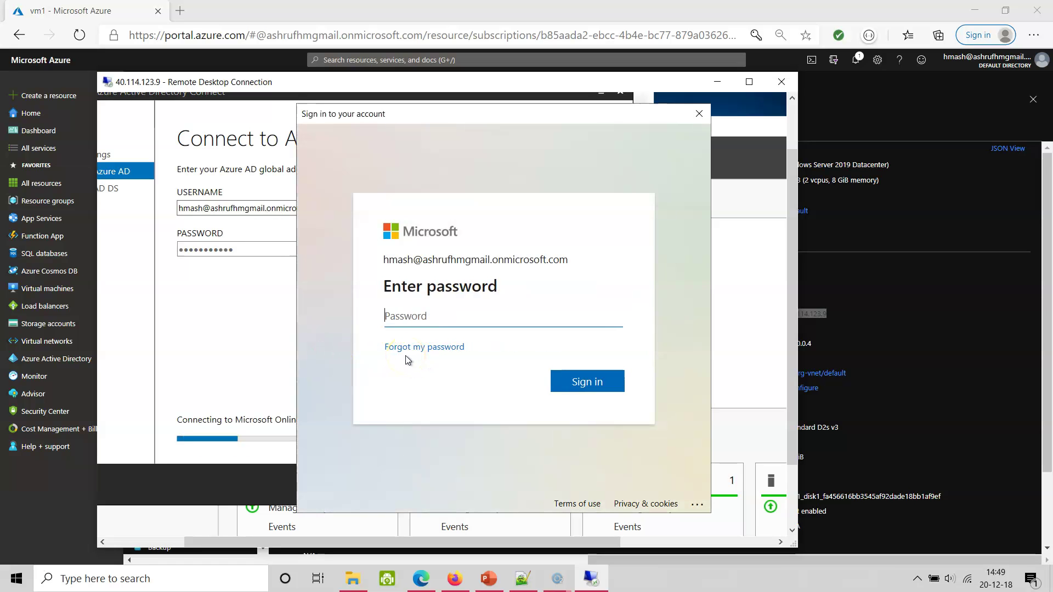
type("••••••")
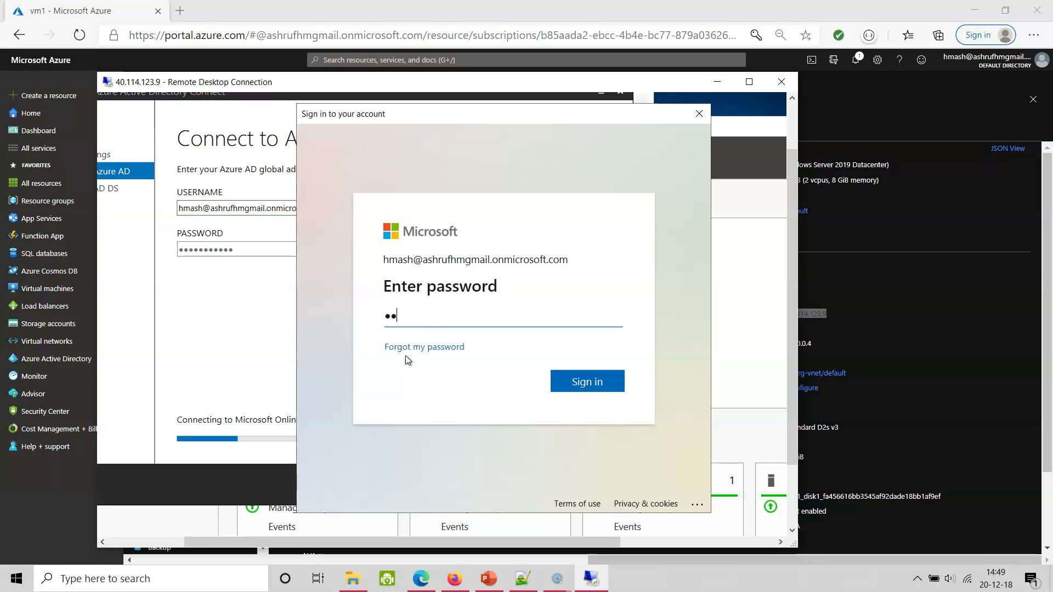
type("•••••")
left_click(405, 359)
left_click(596, 379)
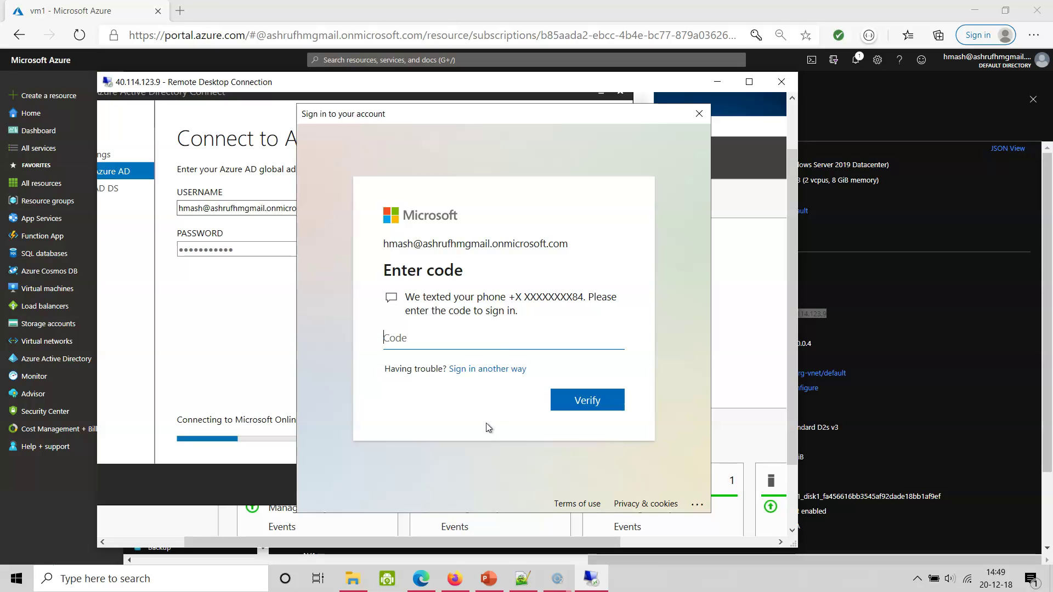
- Enter the texted SMS code and verify it to reach Connect to AD DS
left_click(409, 340)
left_click(570, 400)
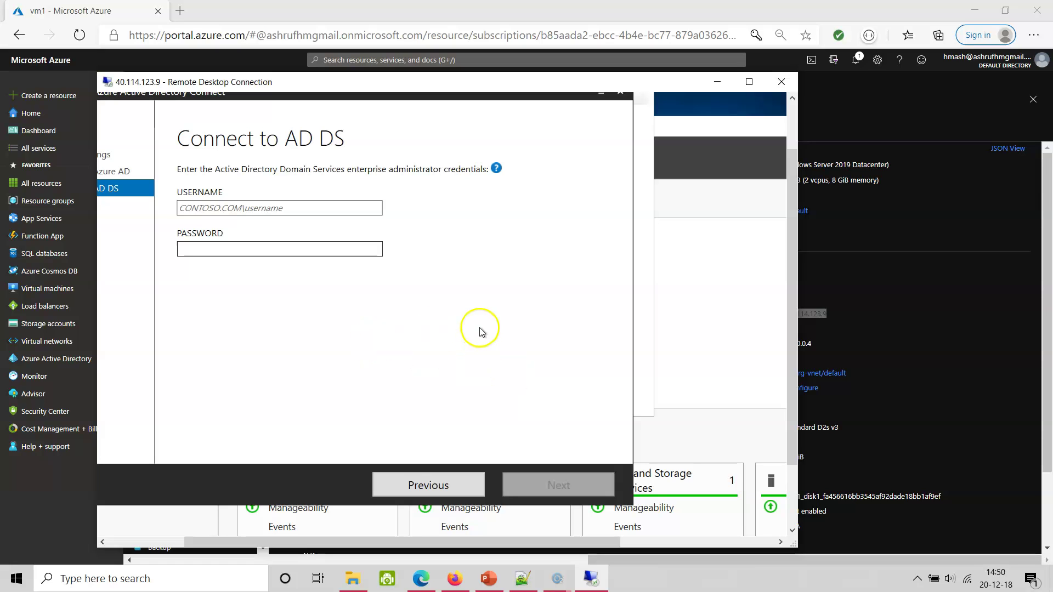
- Maximize the Remote Desktop window, minimize Internet Explorer, and open the server's Start menu
mouse_move(790, 259)
left_mouse_down()
mouse_move(790, 268)
mouse_move(785, 249)
left_mouse_up()
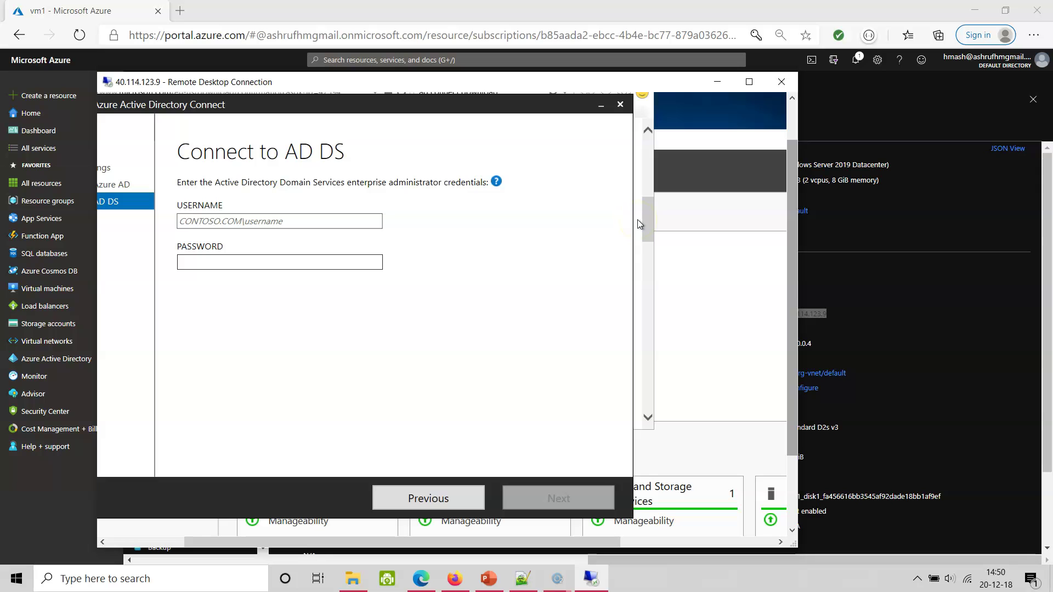
left_click(749, 82)
left_click_drag(672, 184, 668, 110)
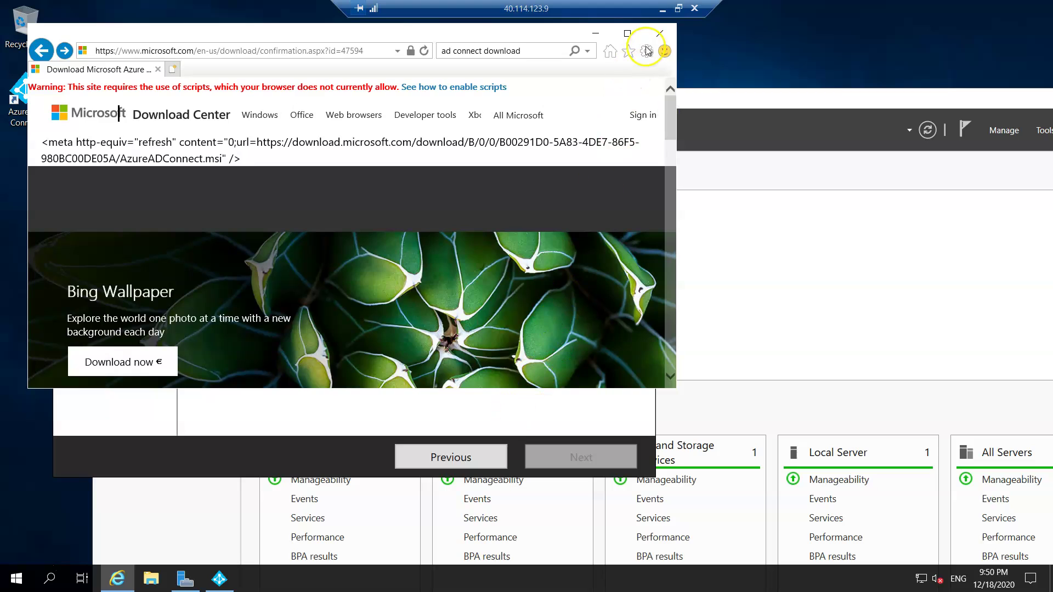
left_click(598, 31)
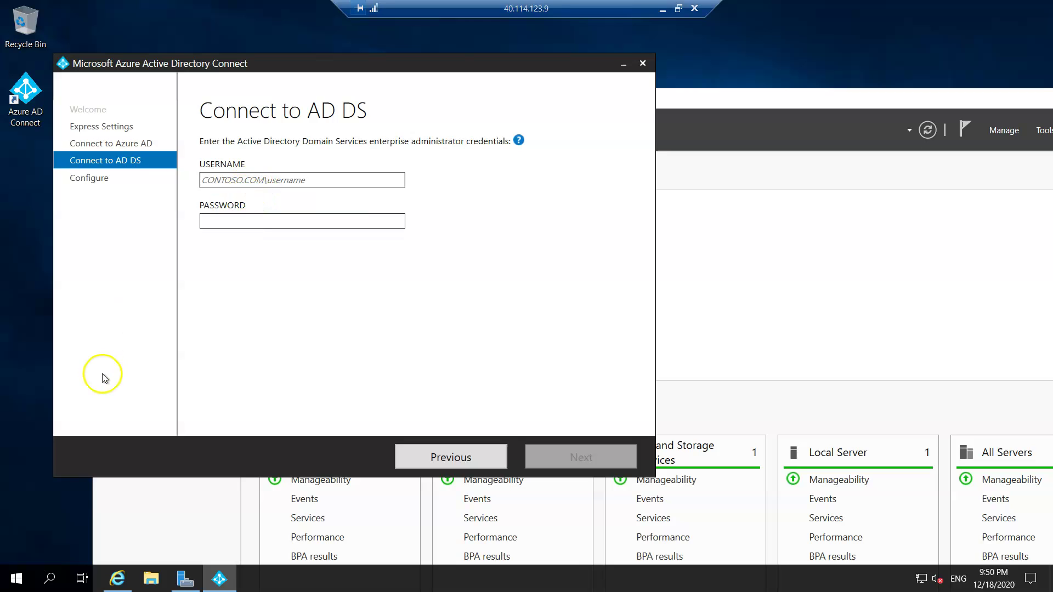
left_click(26, 572)
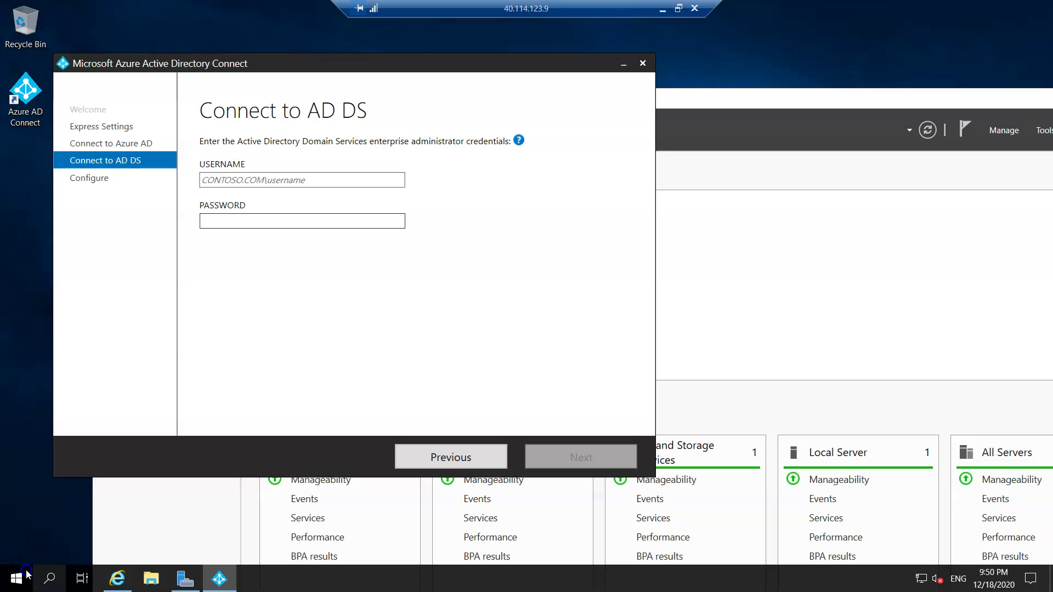